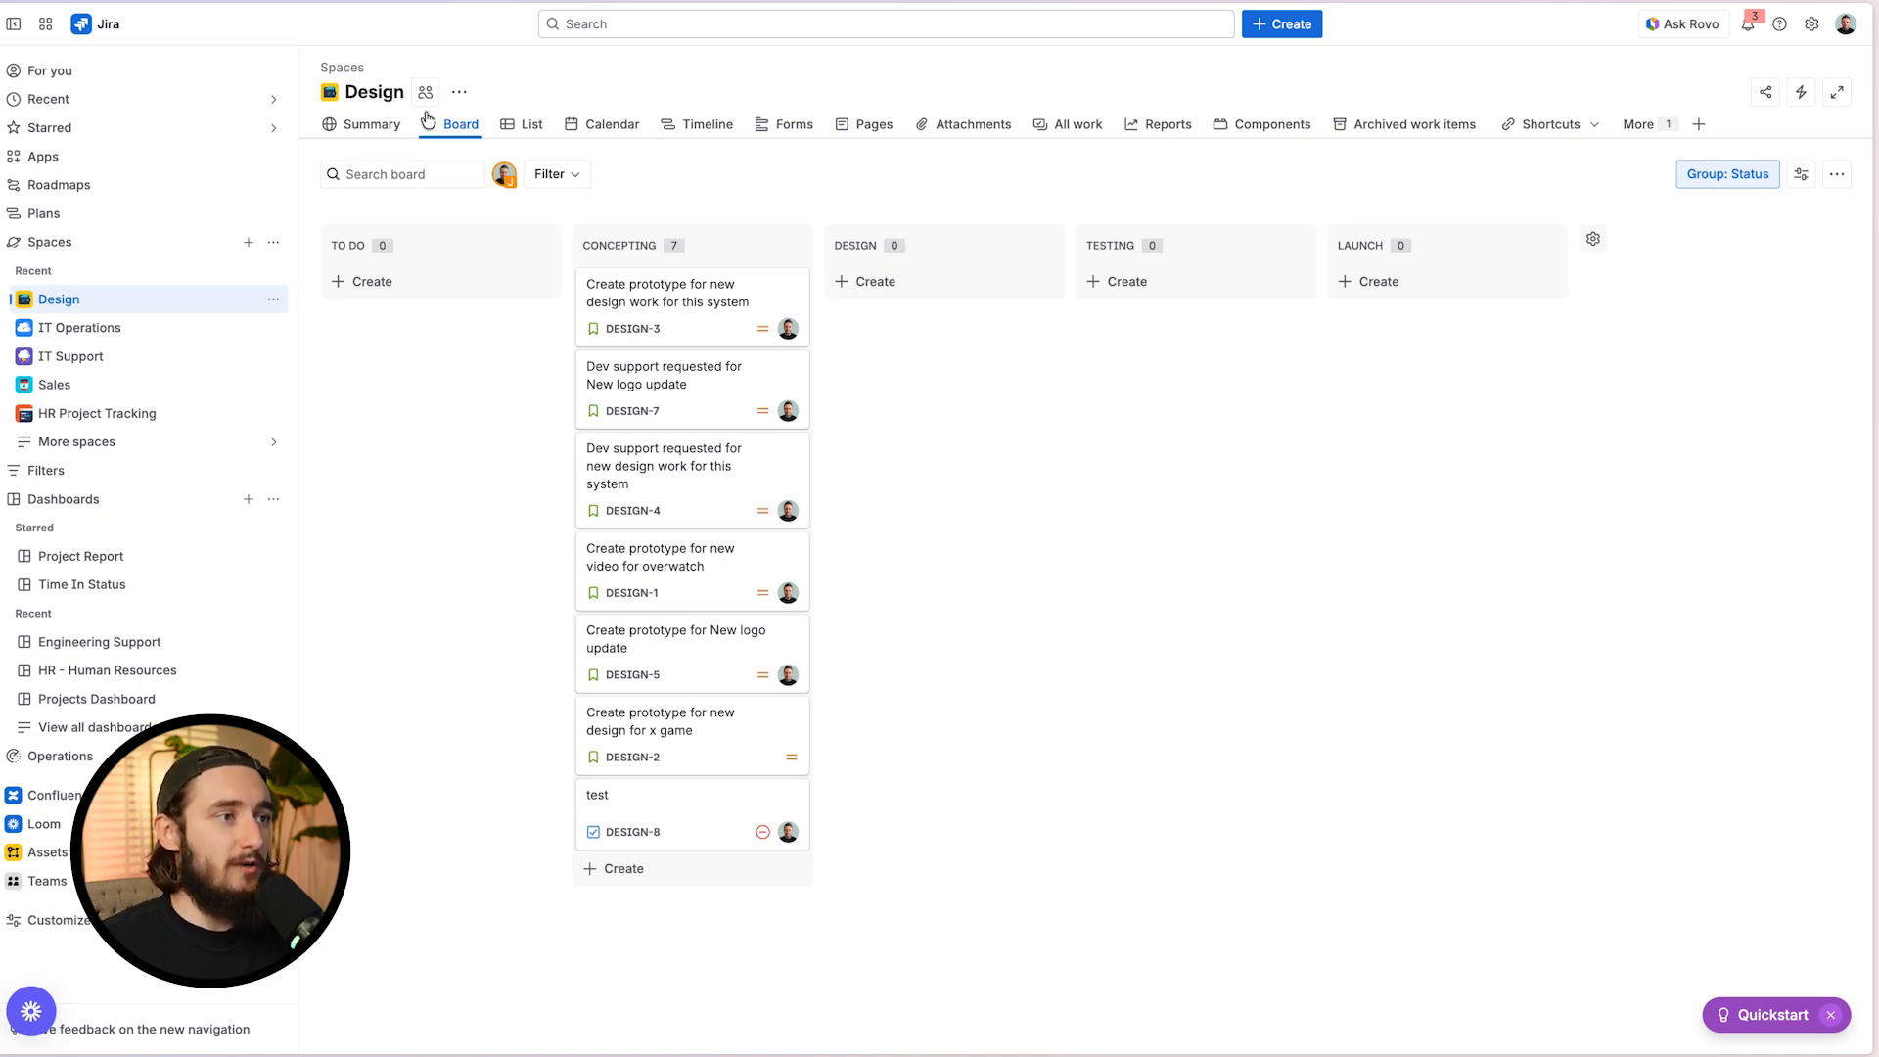
Open the automation settings of the Design space and start a new rule from scratch
{"action": "left_click", "coordinate": [459, 92]}
{"action": "left_click", "coordinate": [571, 286]}
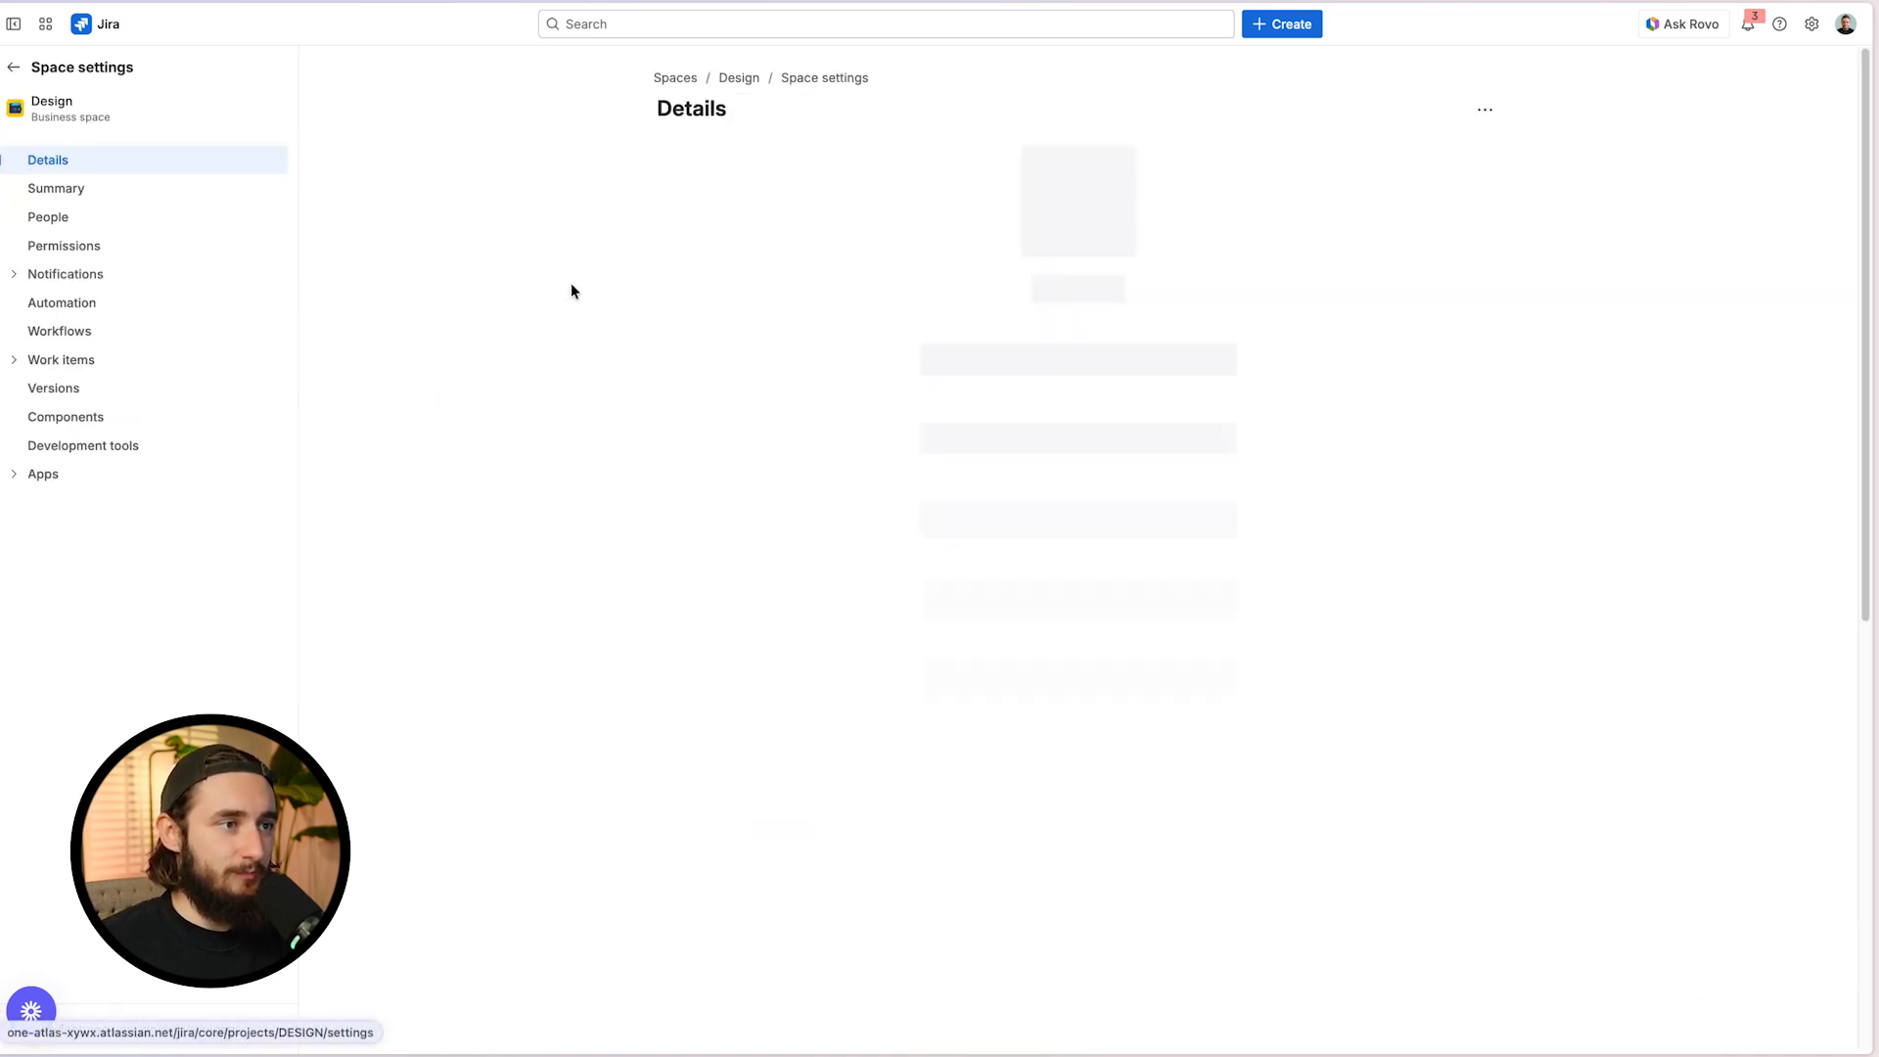
{"action": "left_click", "coordinate": [191, 316]}
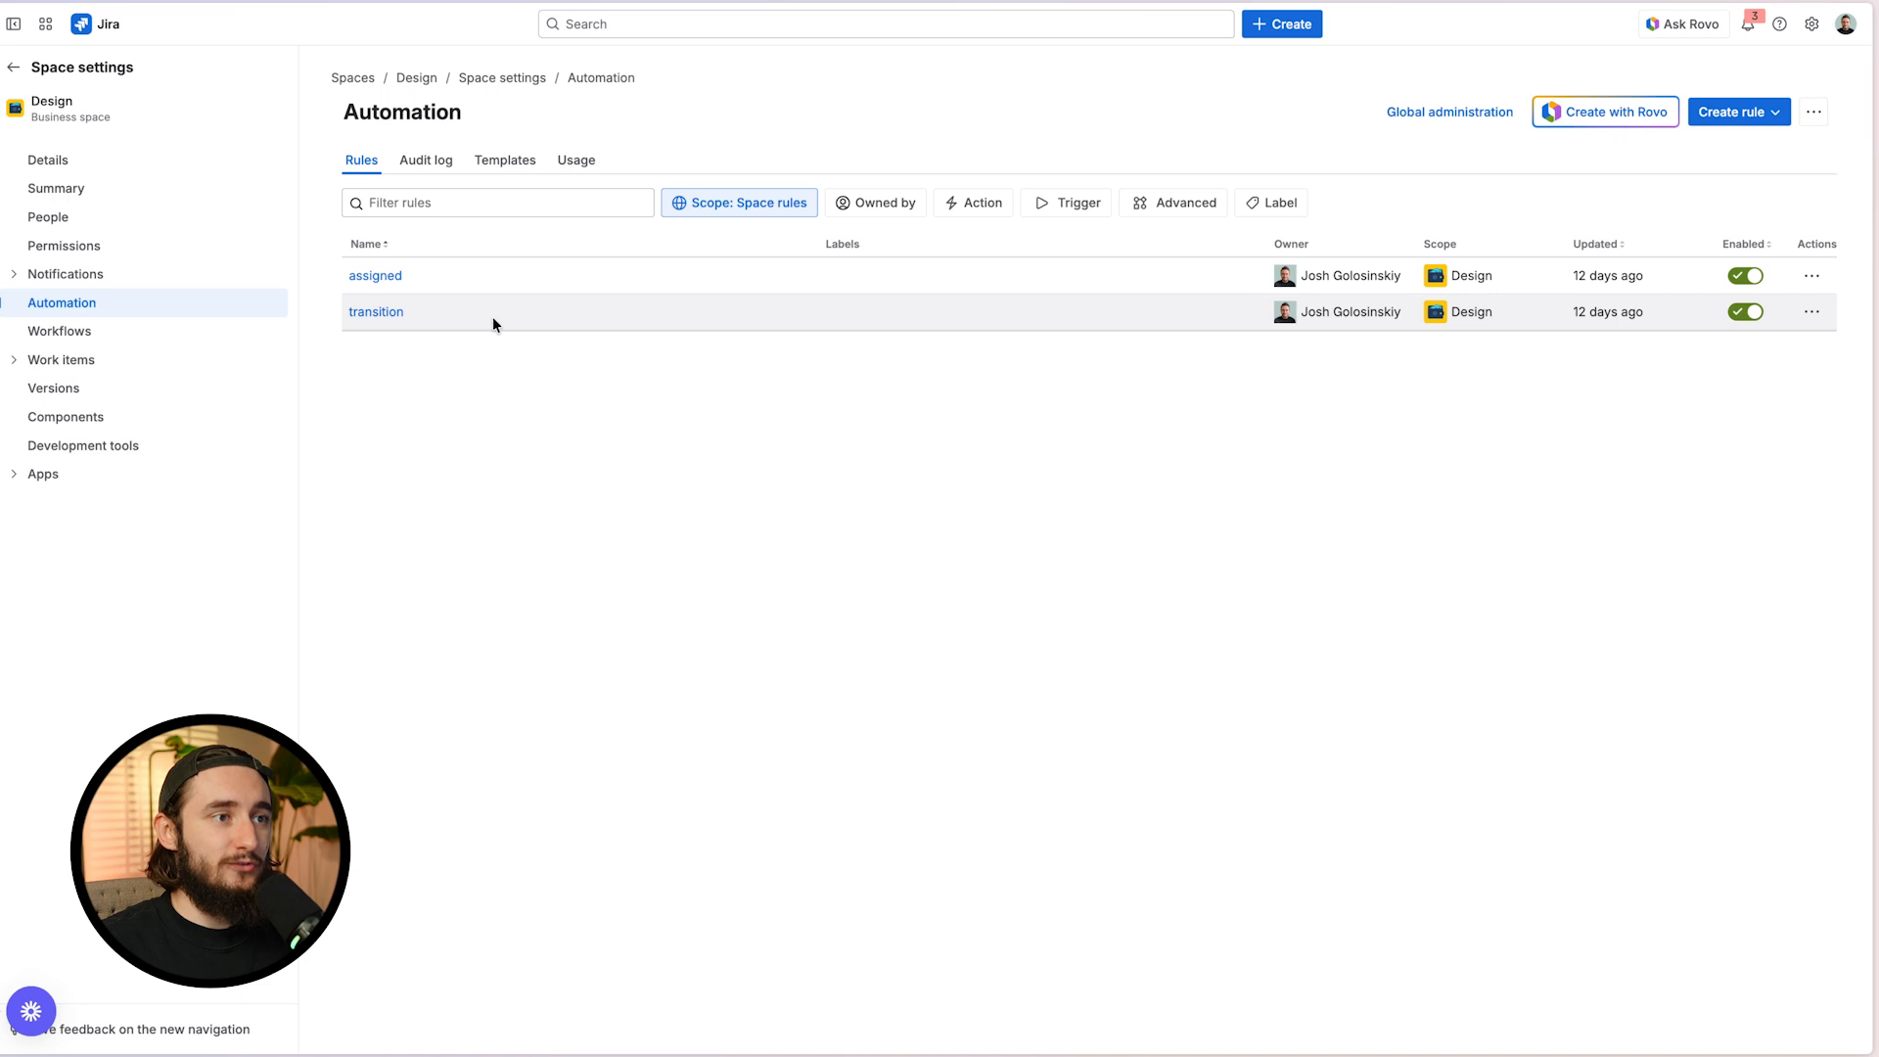
{"action": "left_click", "coordinate": [1714, 120]}
{"action": "left_click", "coordinate": [1711, 155]}
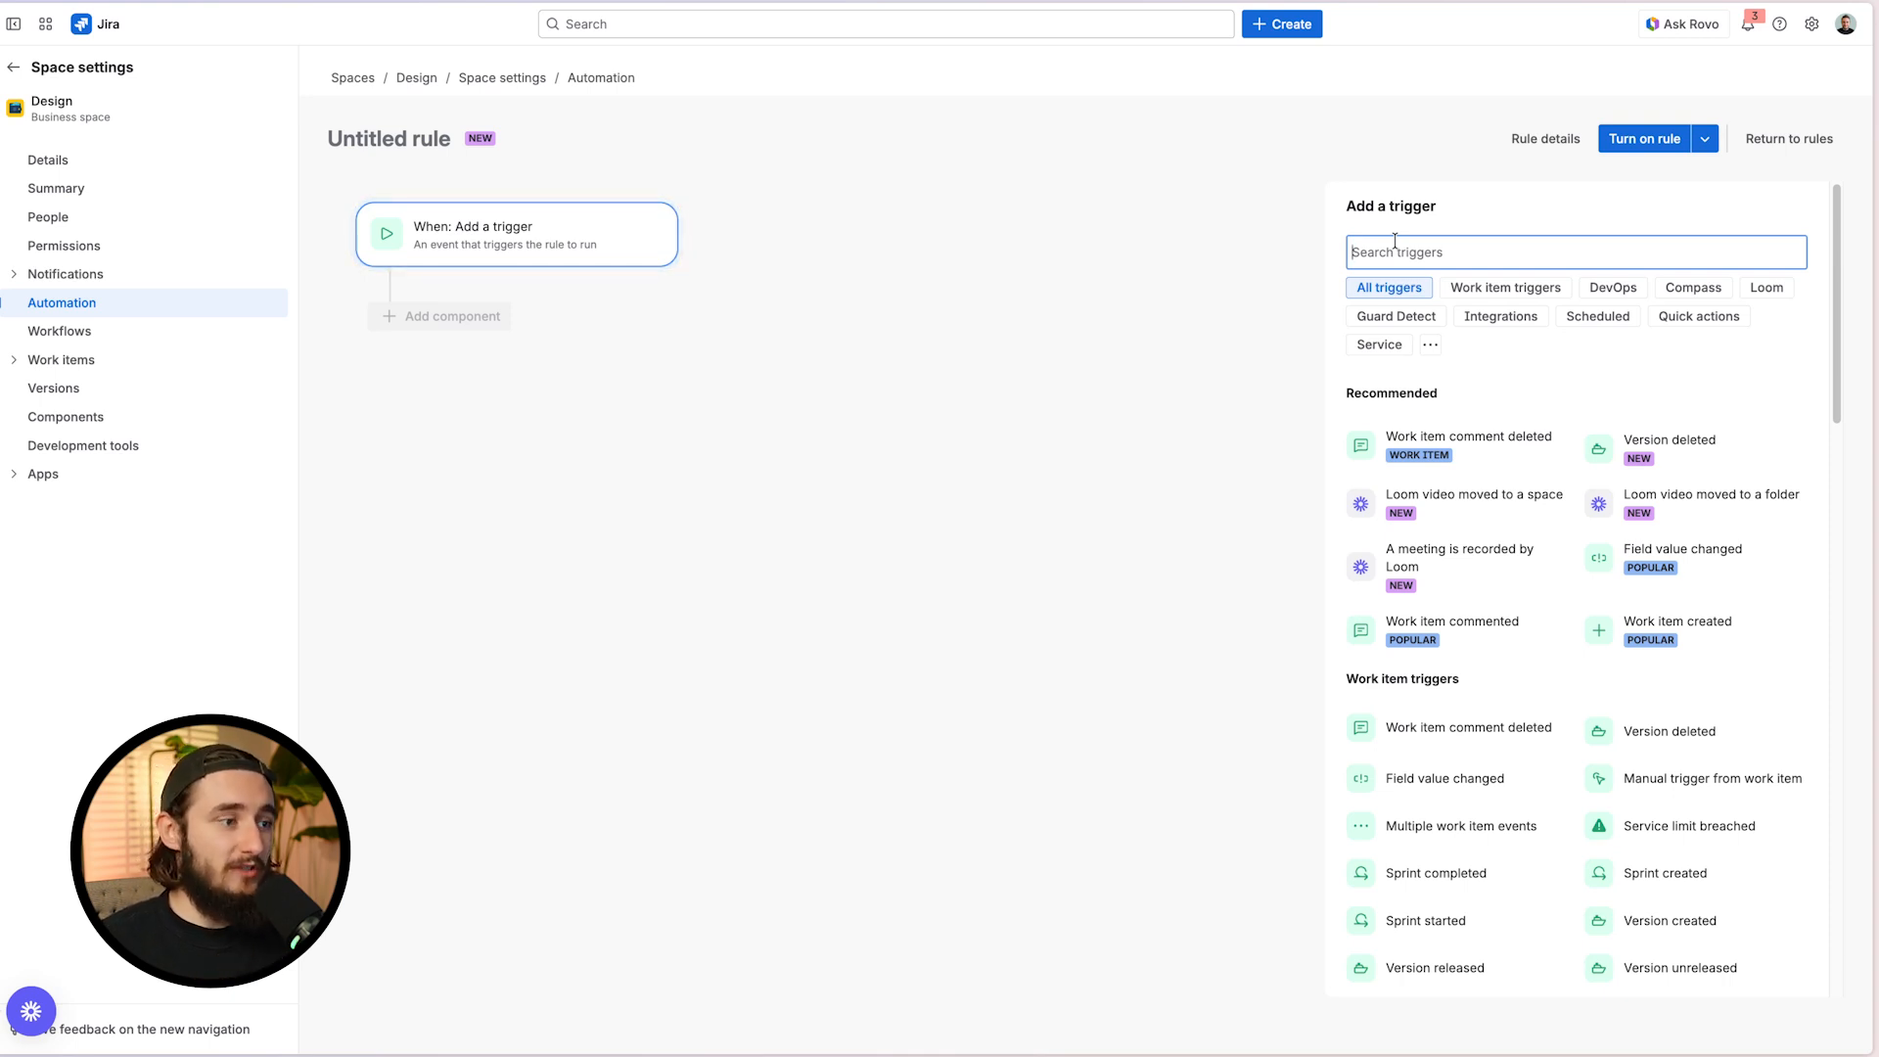
Find the "Work item created" trigger and set it as the rule's trigger
{"action": "type", "text": "crea"}
{"action": "left_click", "coordinate": [1325, 474]}
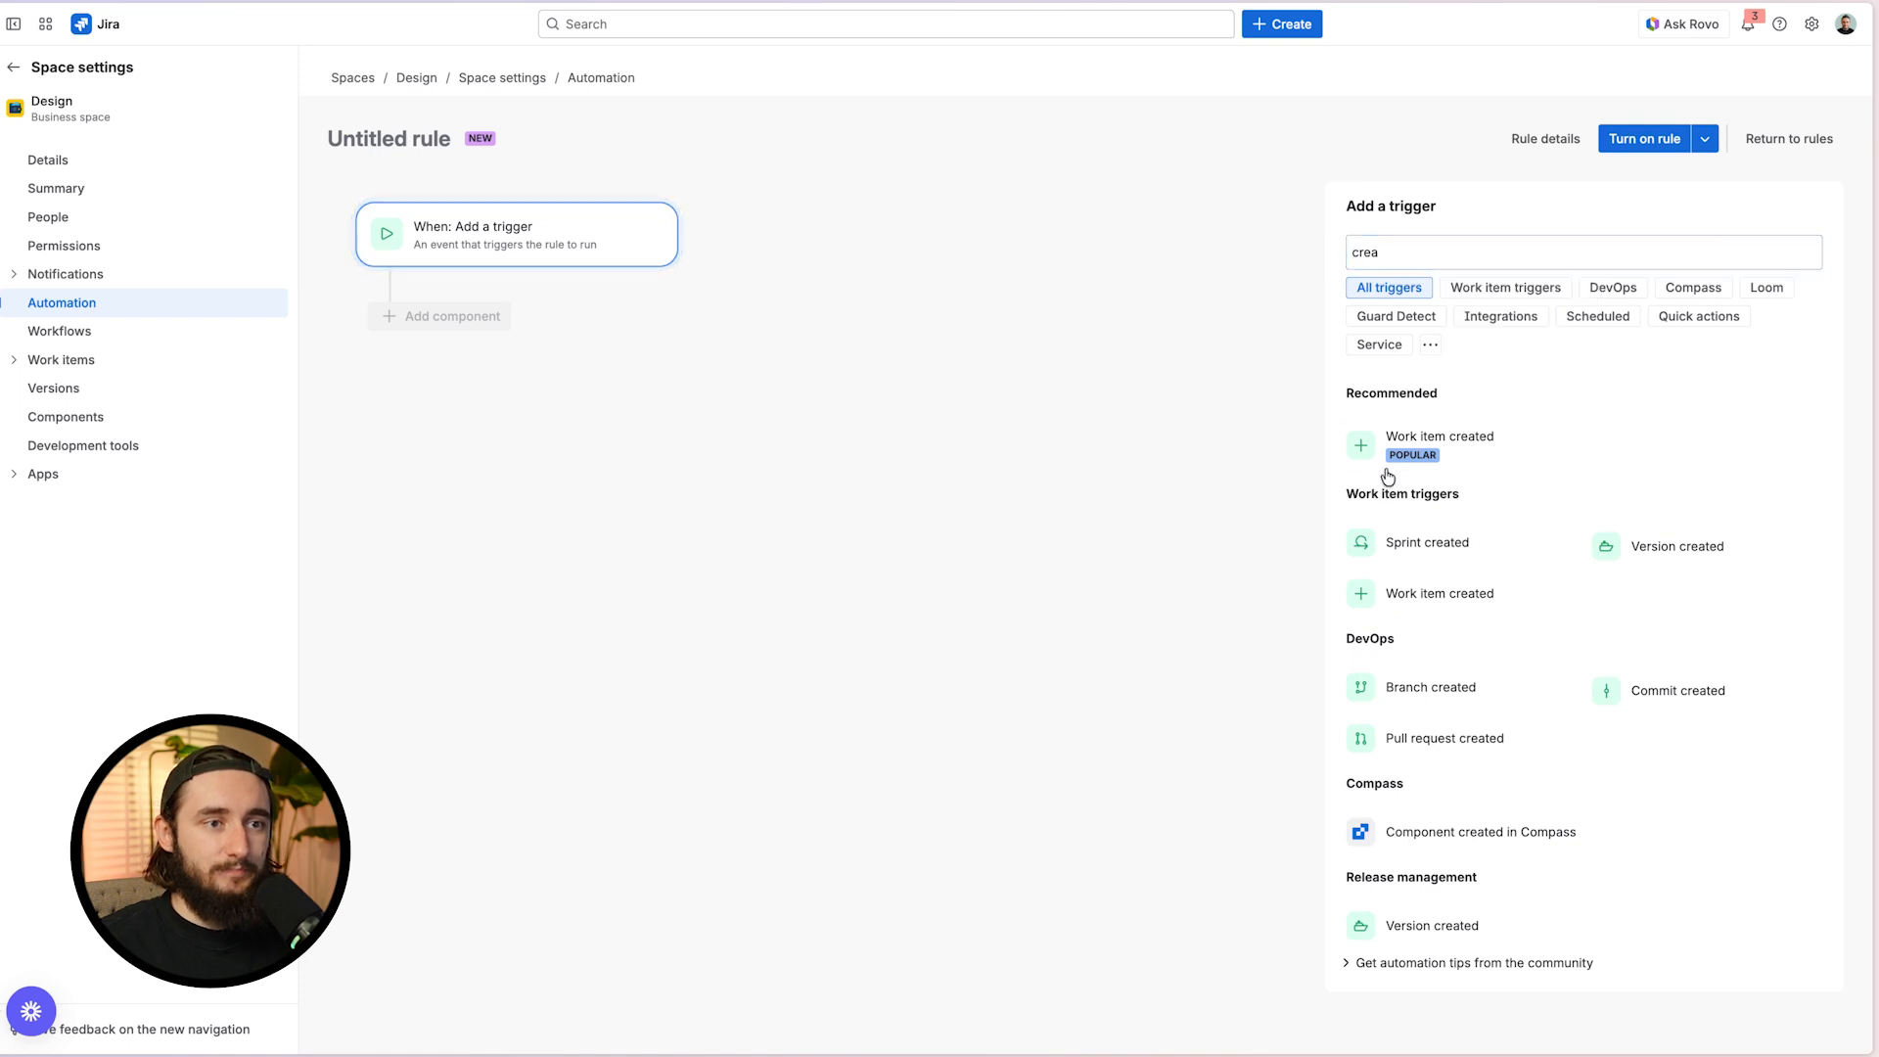
{"action": "left_click", "coordinate": [1444, 446]}
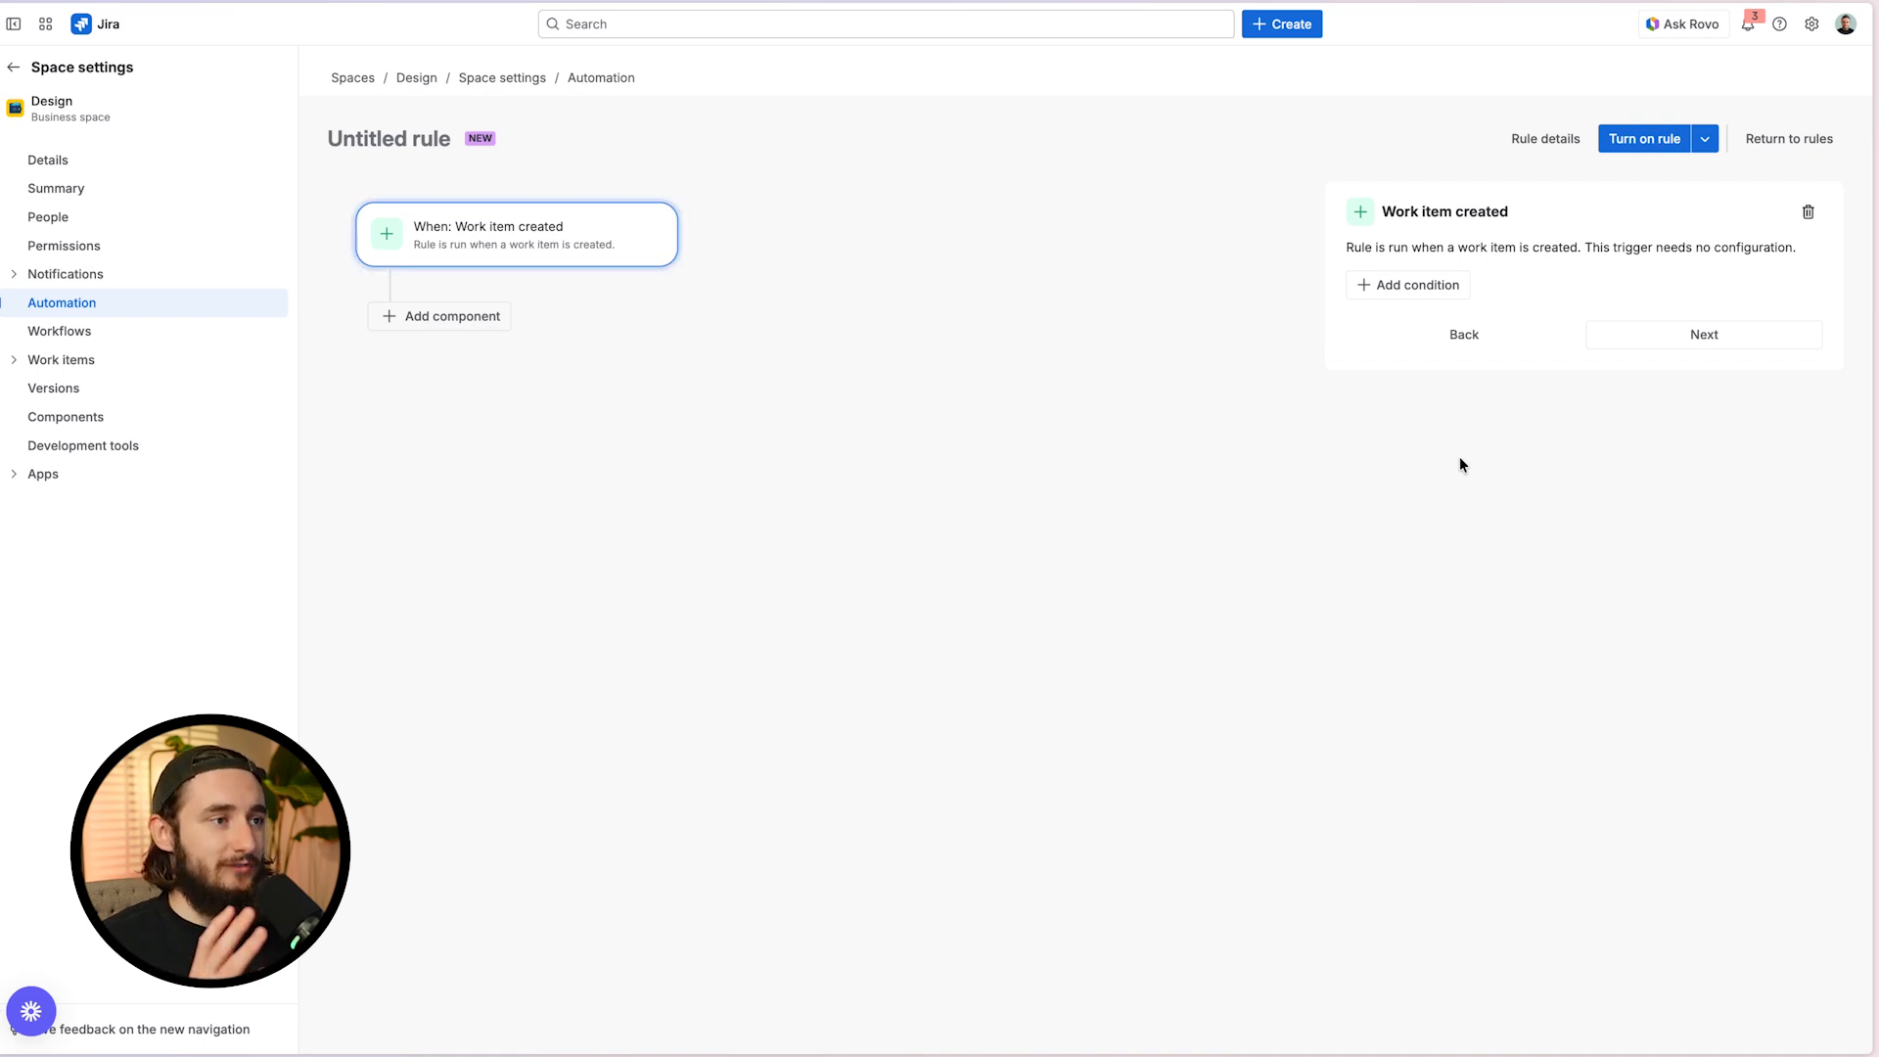
Add a "Send customized email" action below the work item created trigger
{"action": "left_click", "coordinate": [446, 318]}
{"action": "left_click", "coordinate": [1452, 271]}
{"action": "type", "text": "email"}
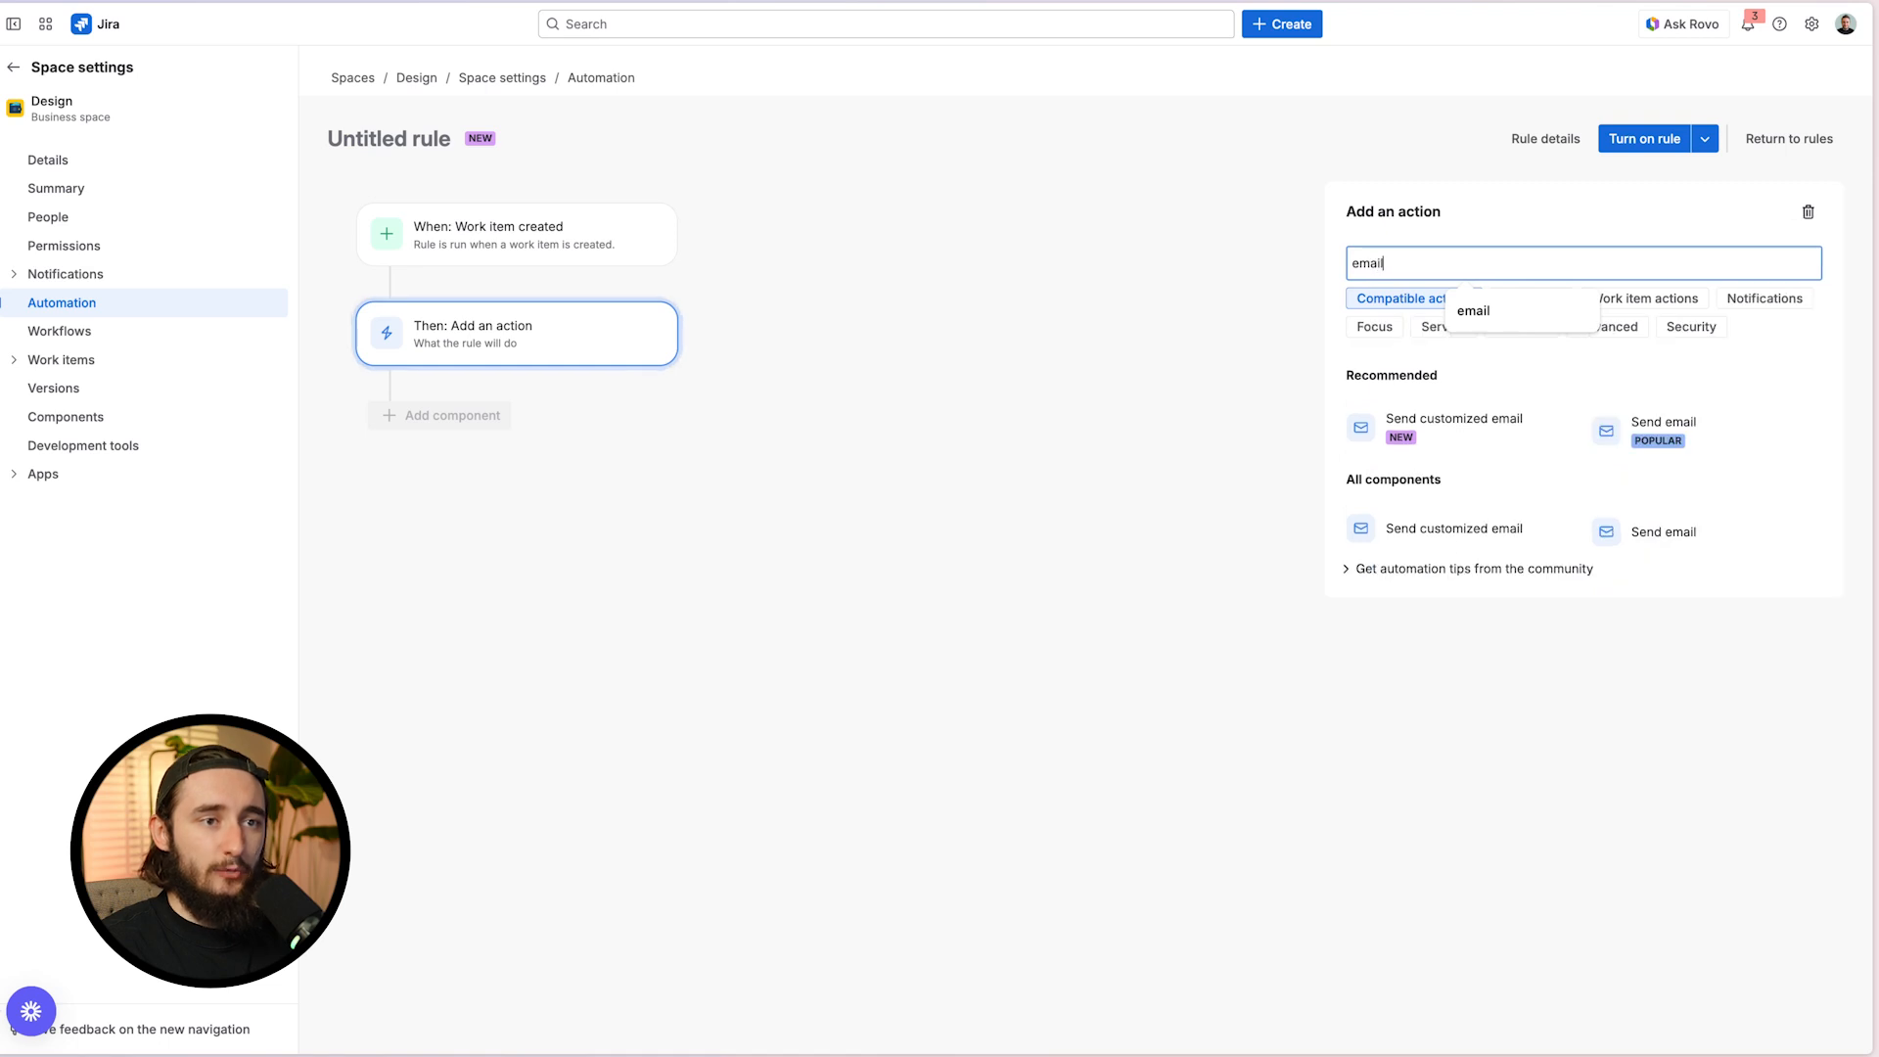
{"action": "left_click", "coordinate": [1115, 509]}
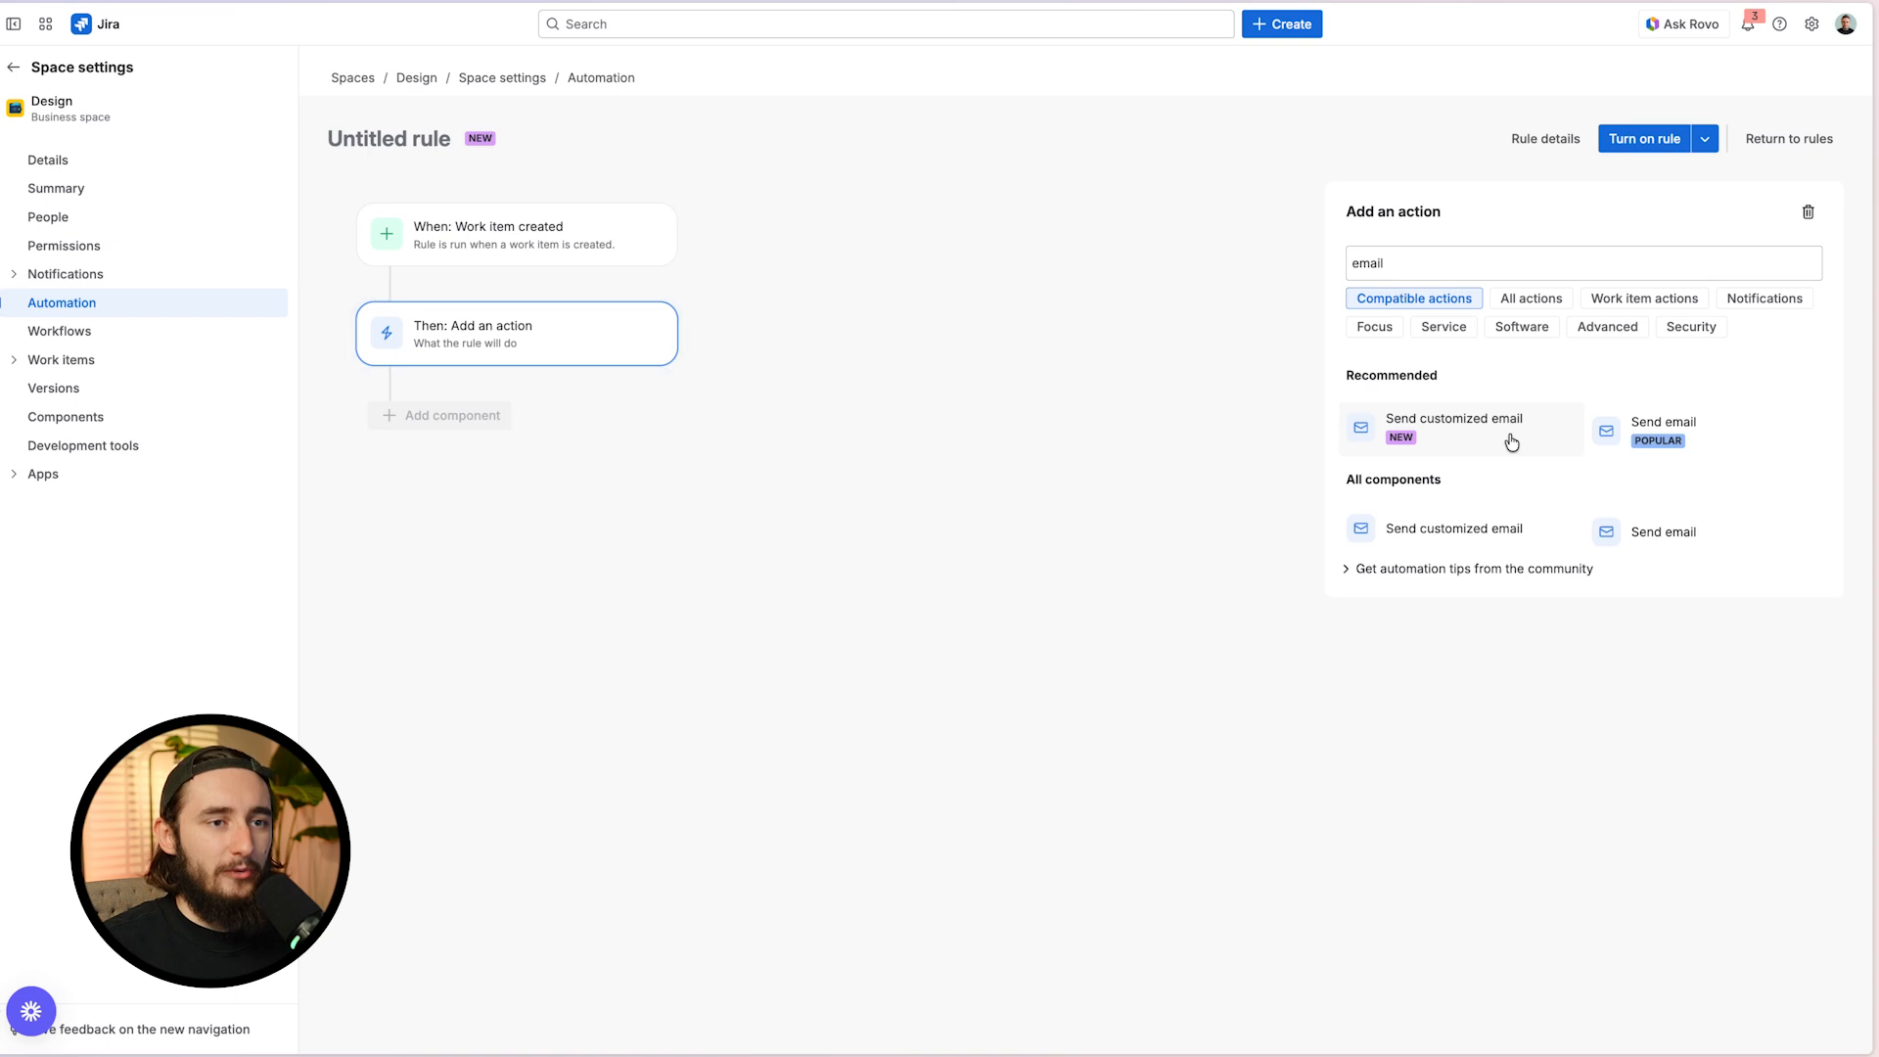
{"action": "left_click", "coordinate": [1451, 442]}
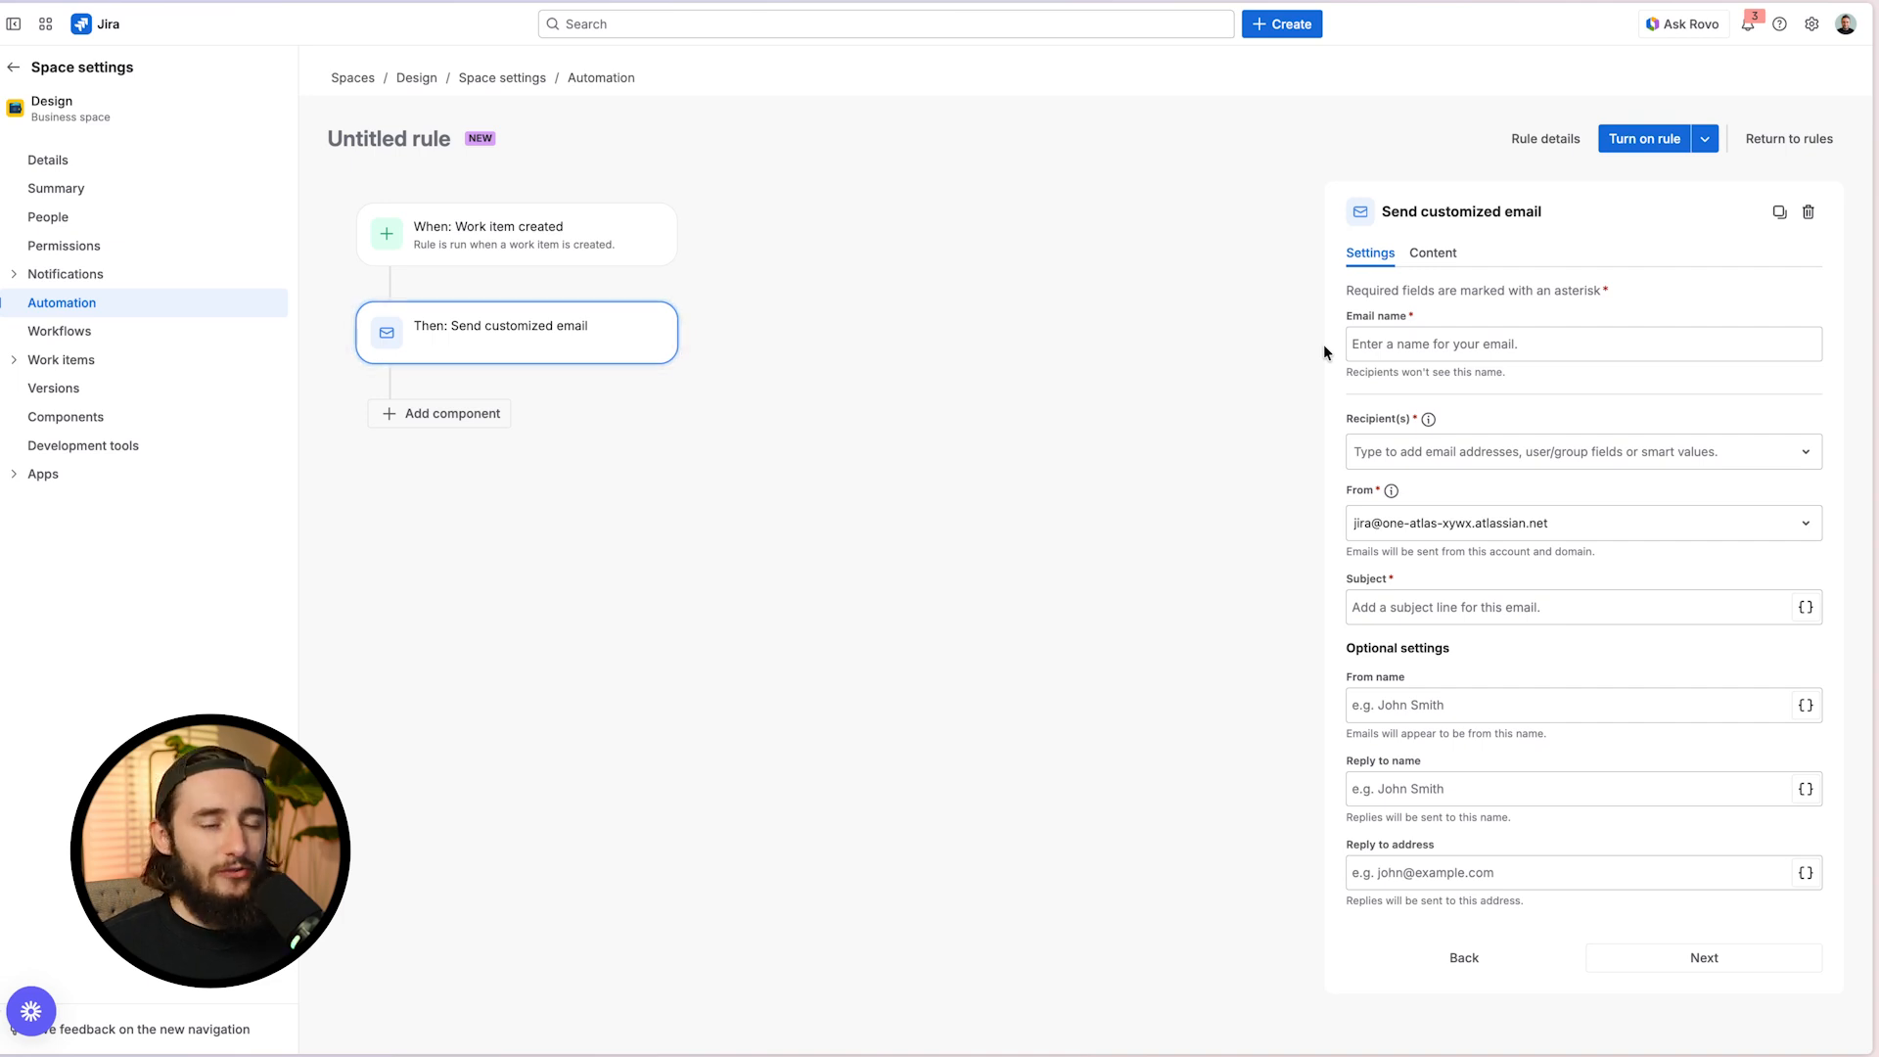
Look over the email action's content options and name the email "Work Item Create Email" in its settings
{"action": "left_click", "coordinate": [1433, 257]}
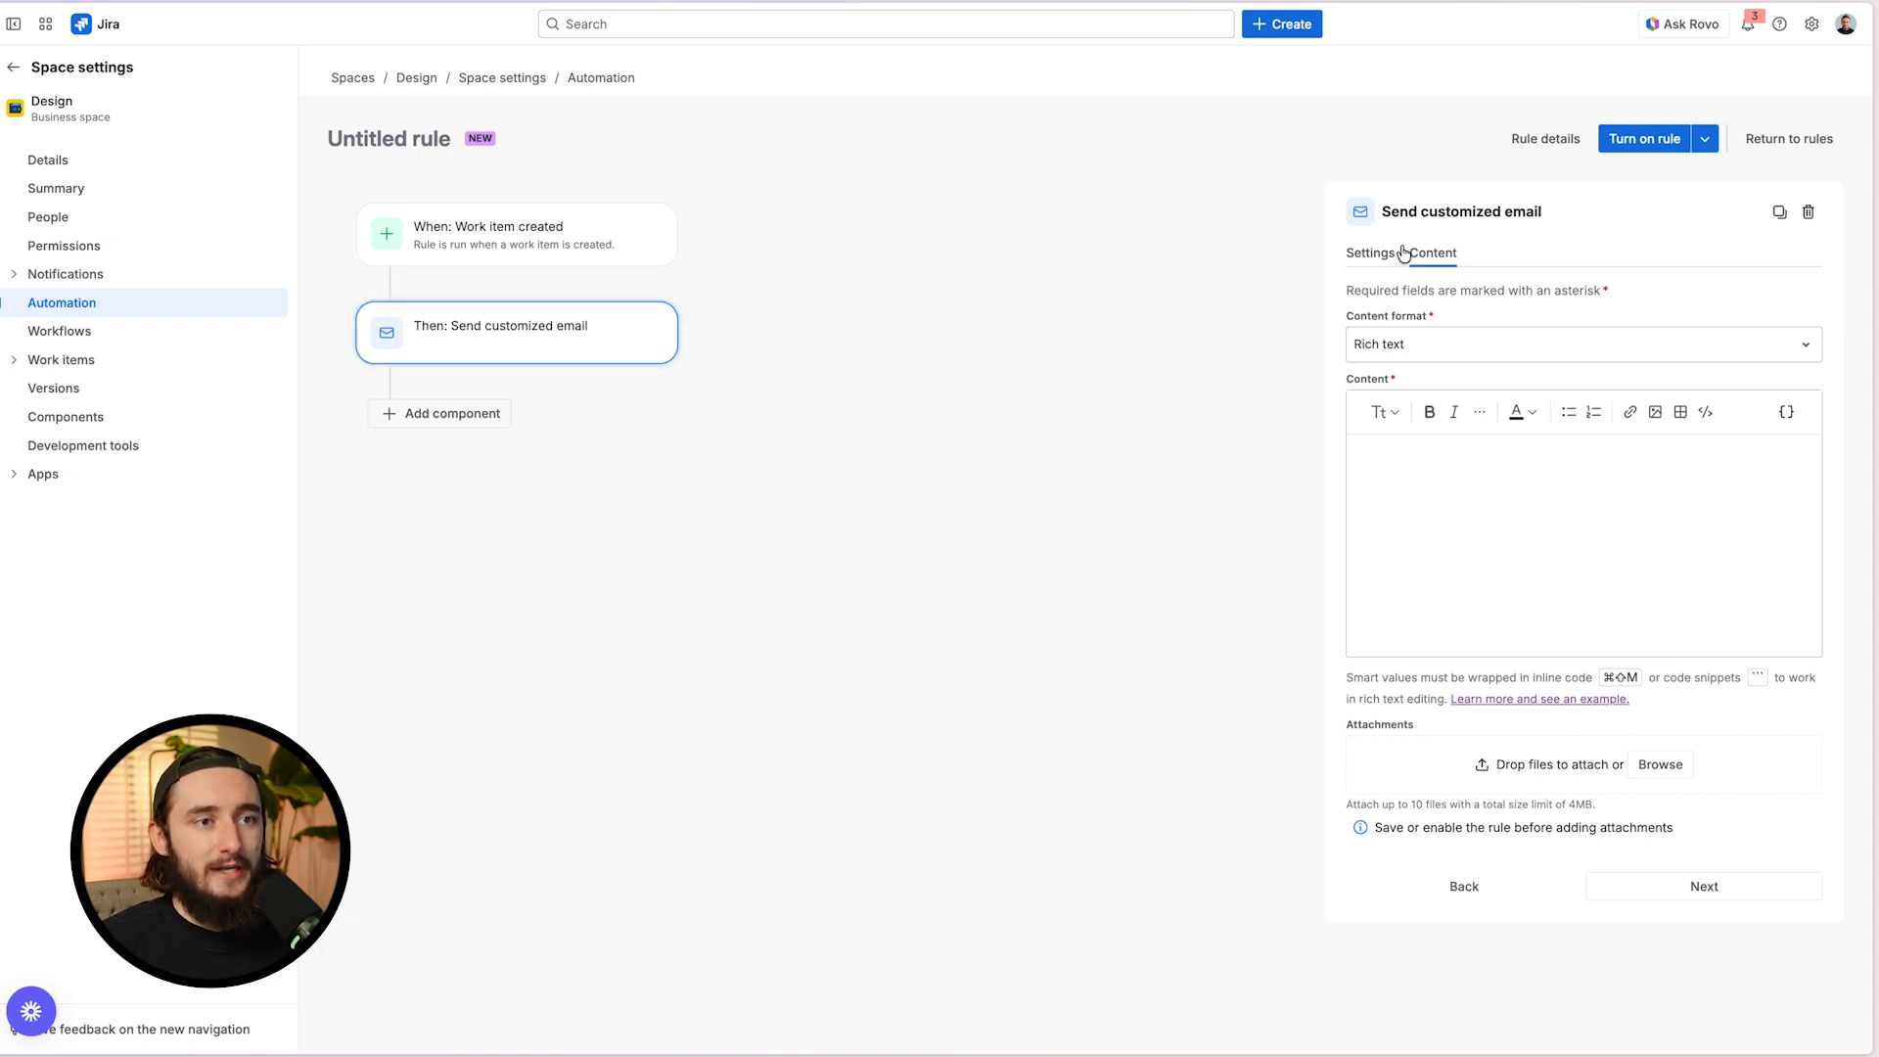
{"action": "left_click", "coordinate": [1393, 254]}
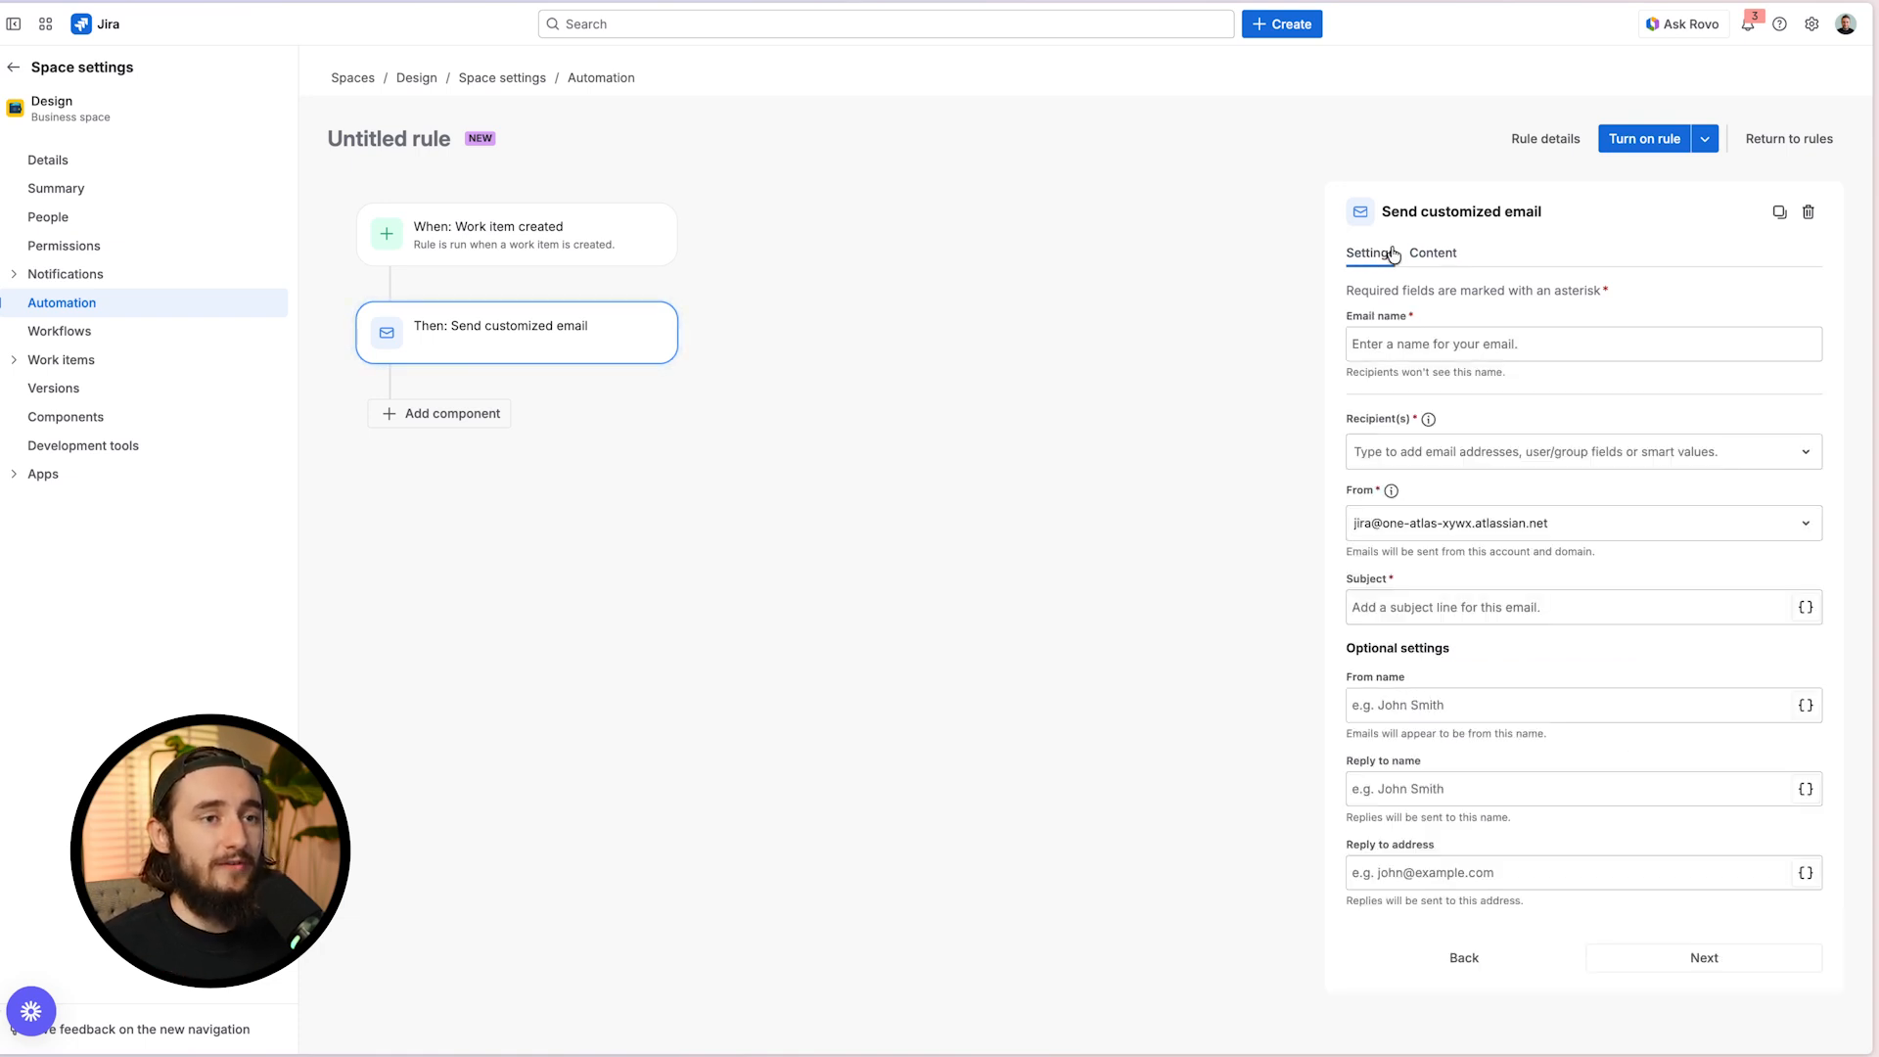
{"action": "left_click", "coordinate": [1449, 348]}
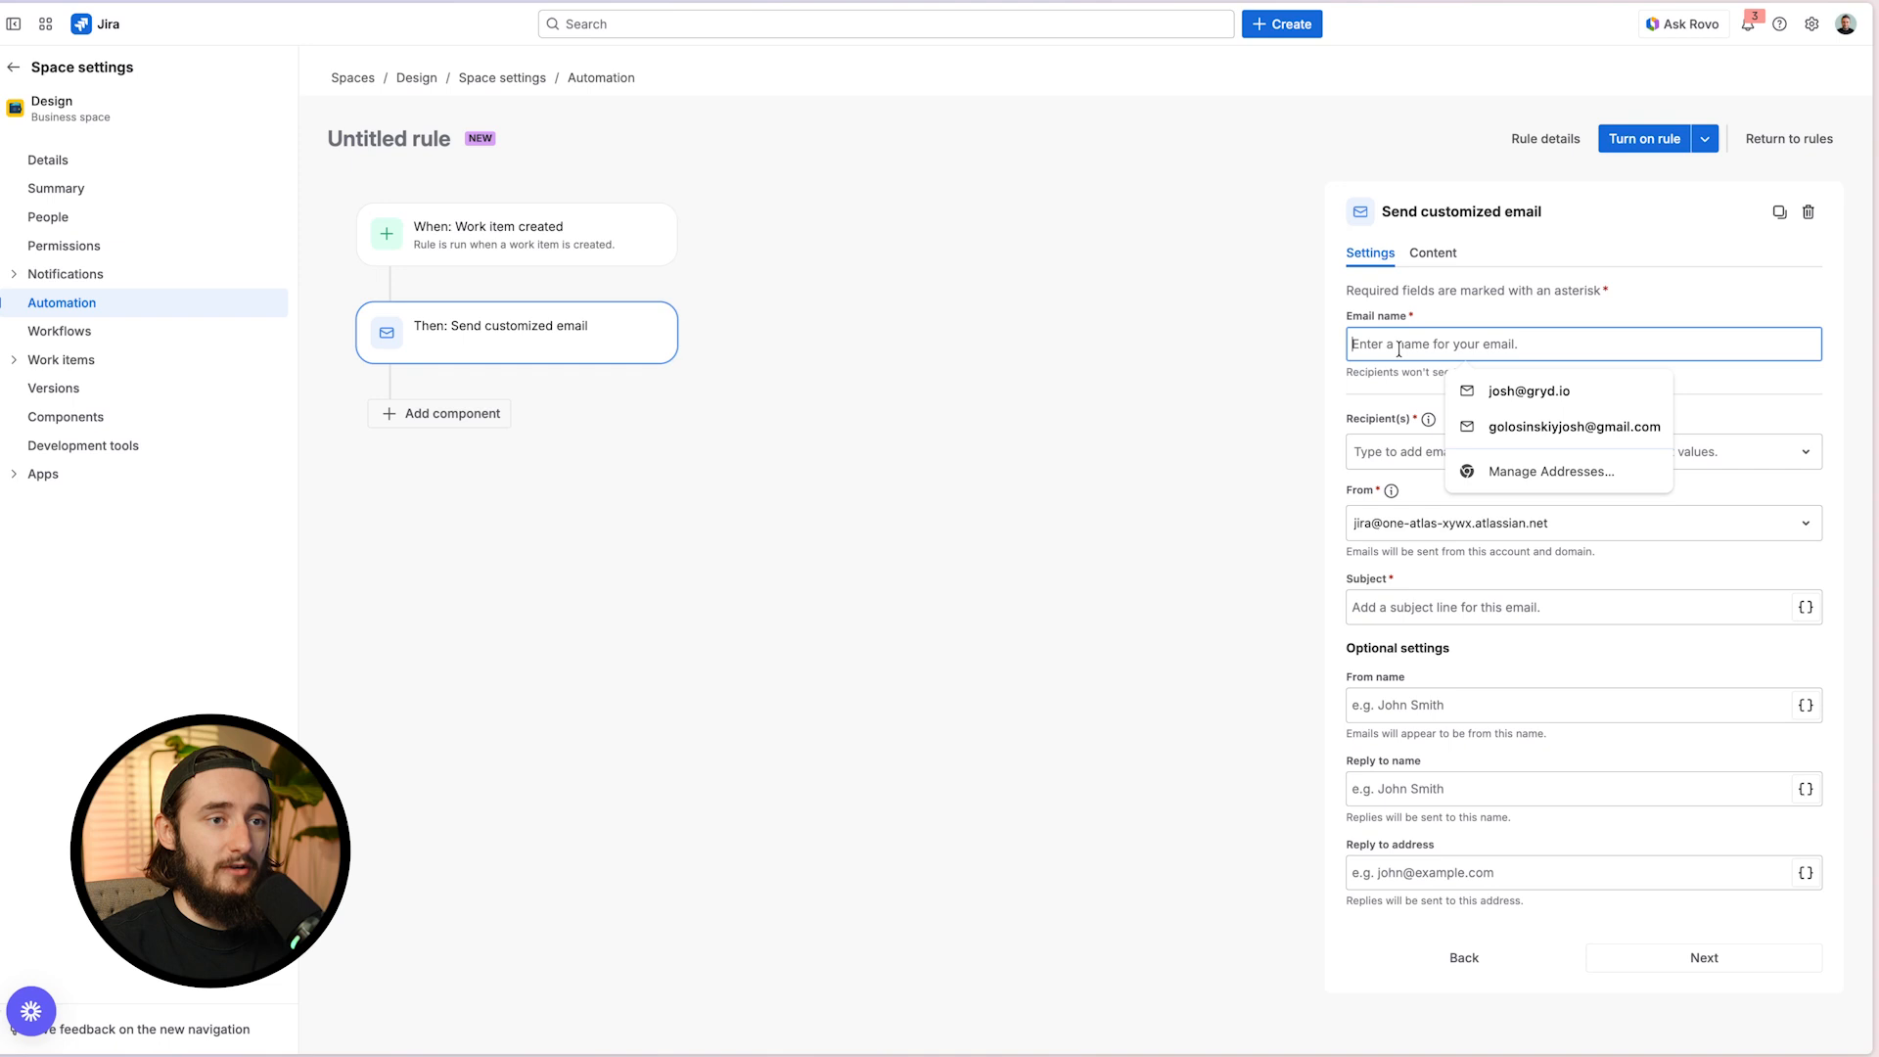
{"action": "type", "text": "Wo"}
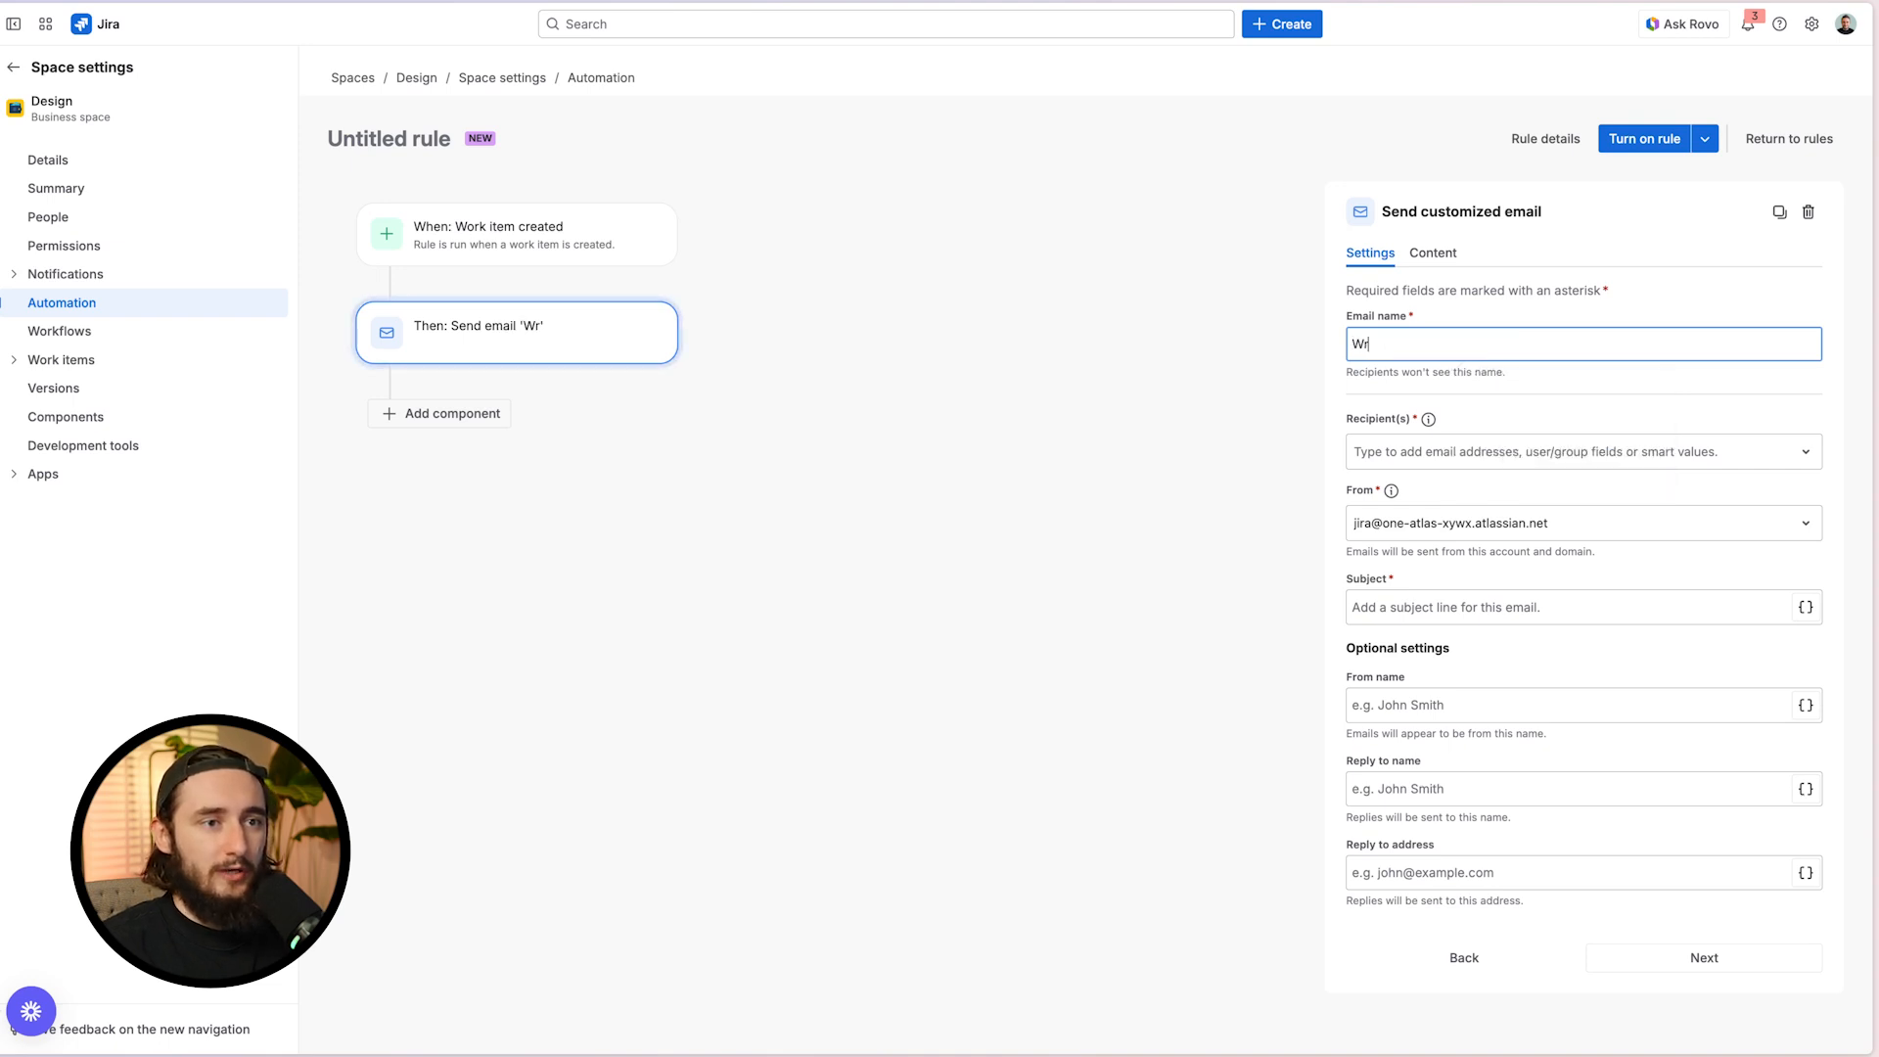
{"action": "type", "text": "rk Item C"}
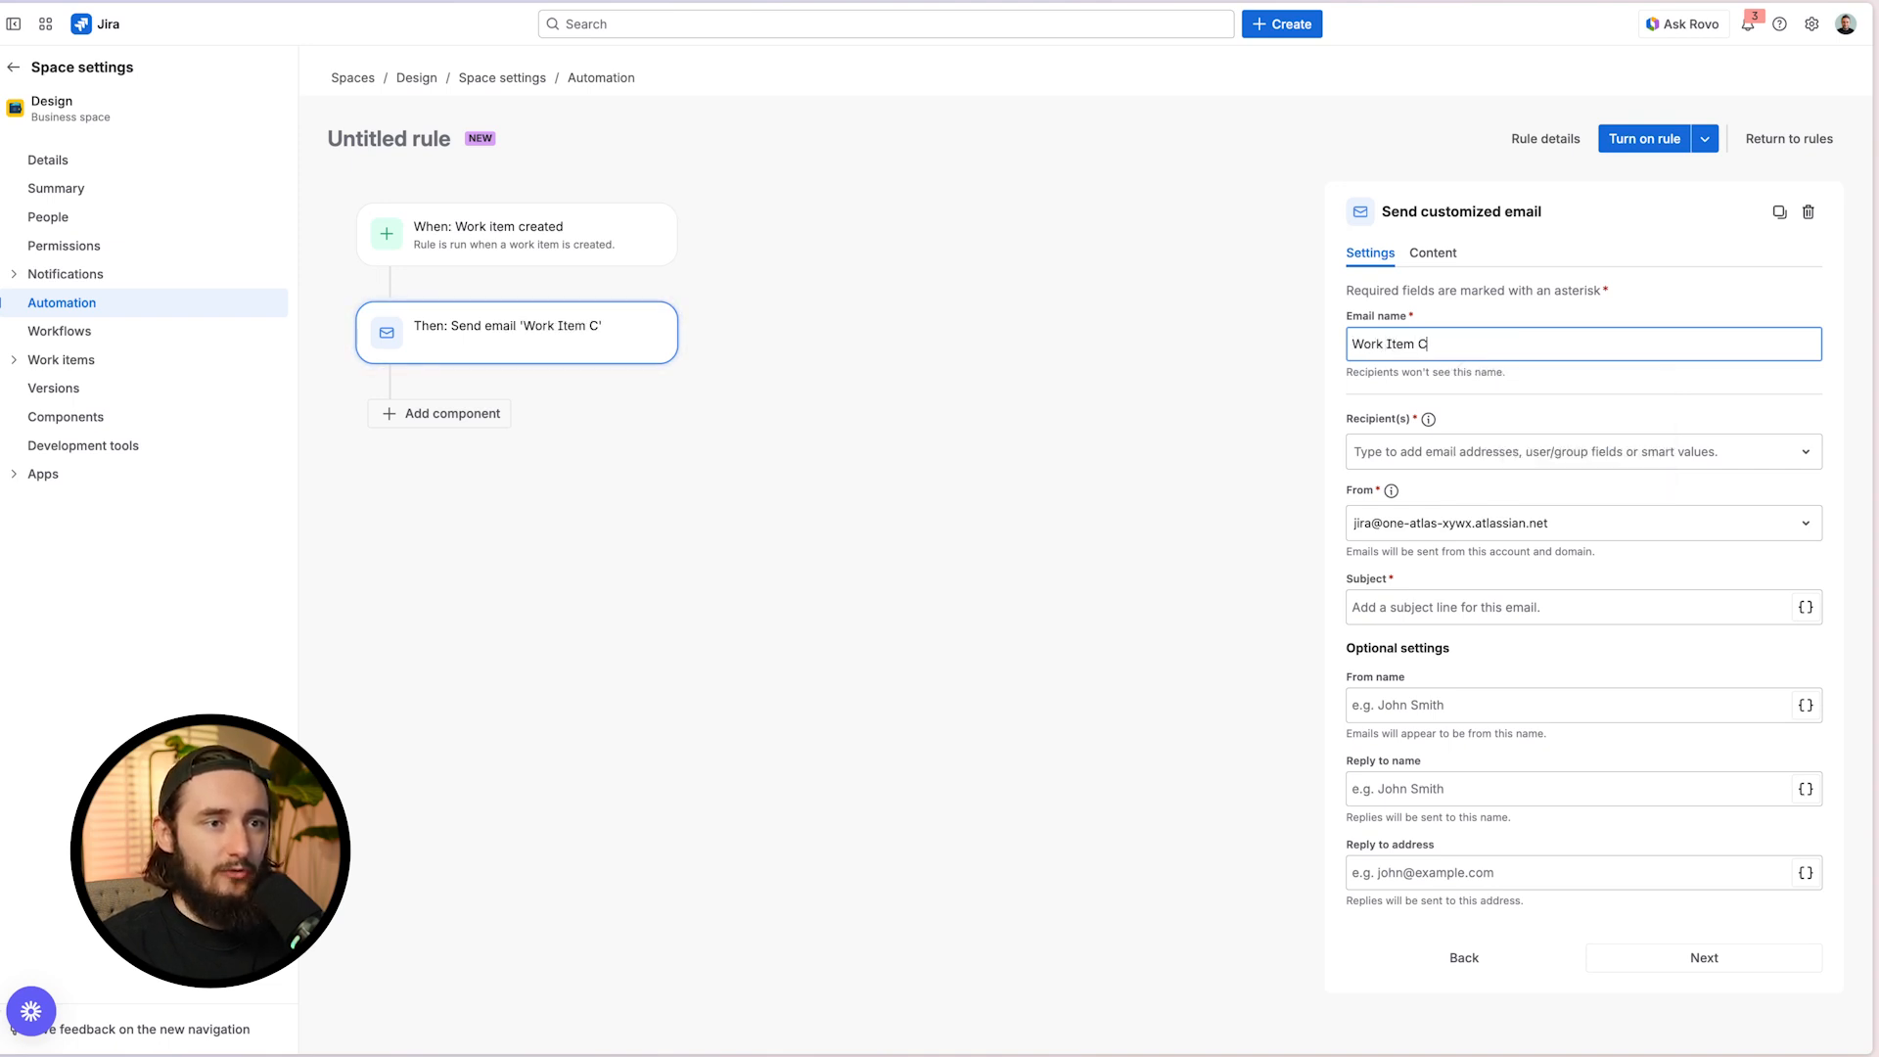
{"action": "type", "text": "reate Email"}
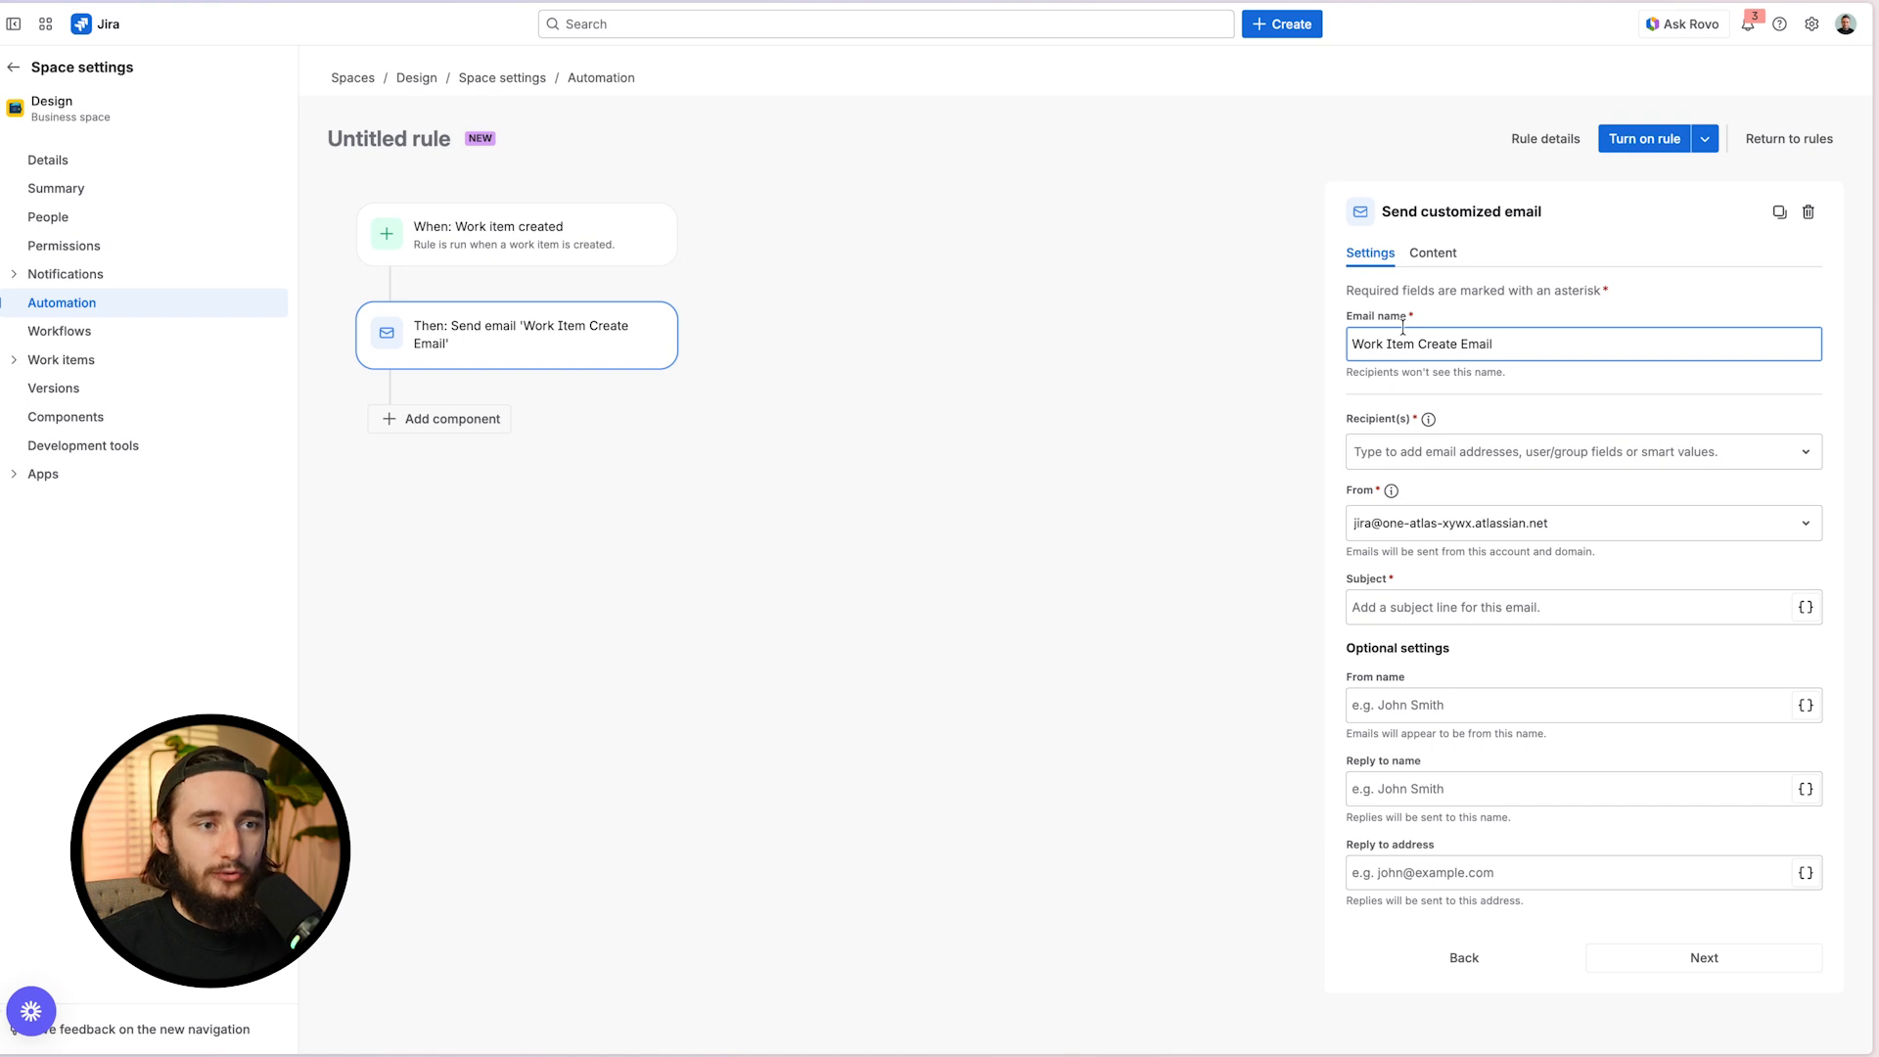
{"action": "left_click_drag", "start_coordinate": [1345, 372], "coordinate": [1510, 382]}
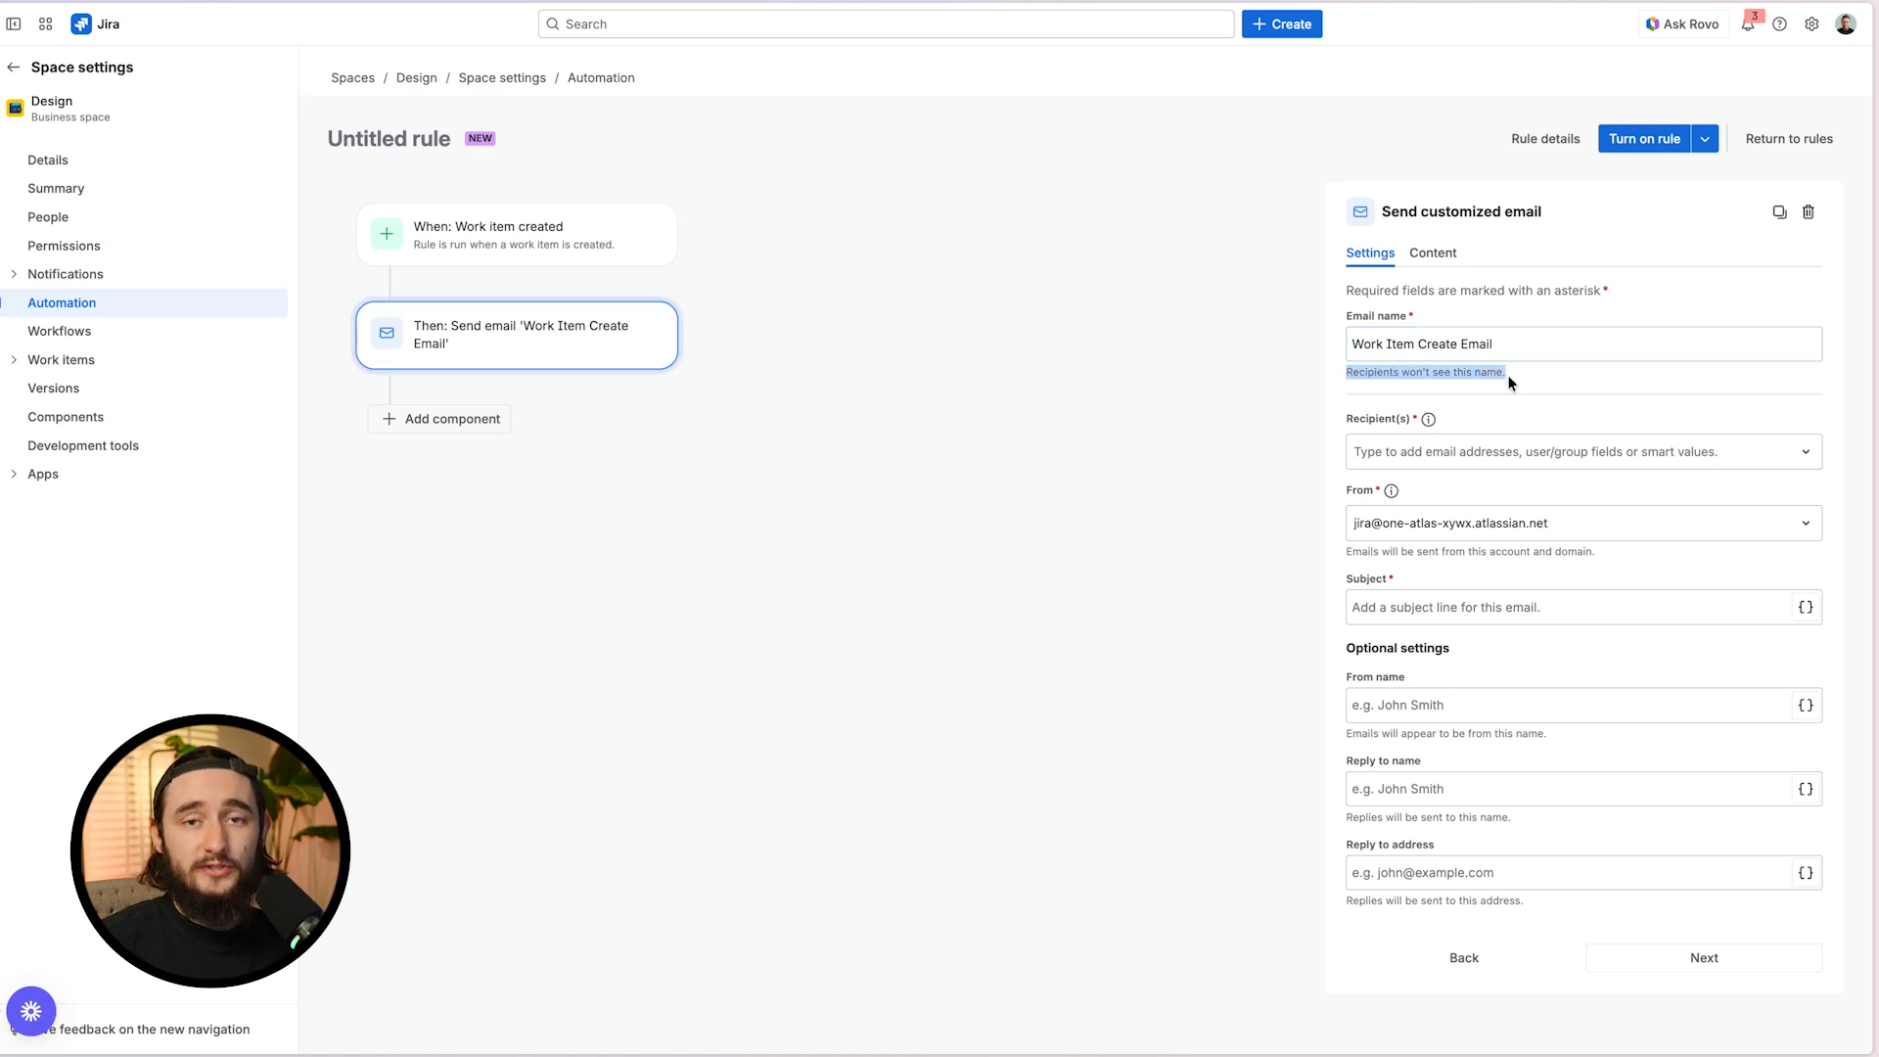
{"action": "left_click", "coordinate": [1524, 384]}
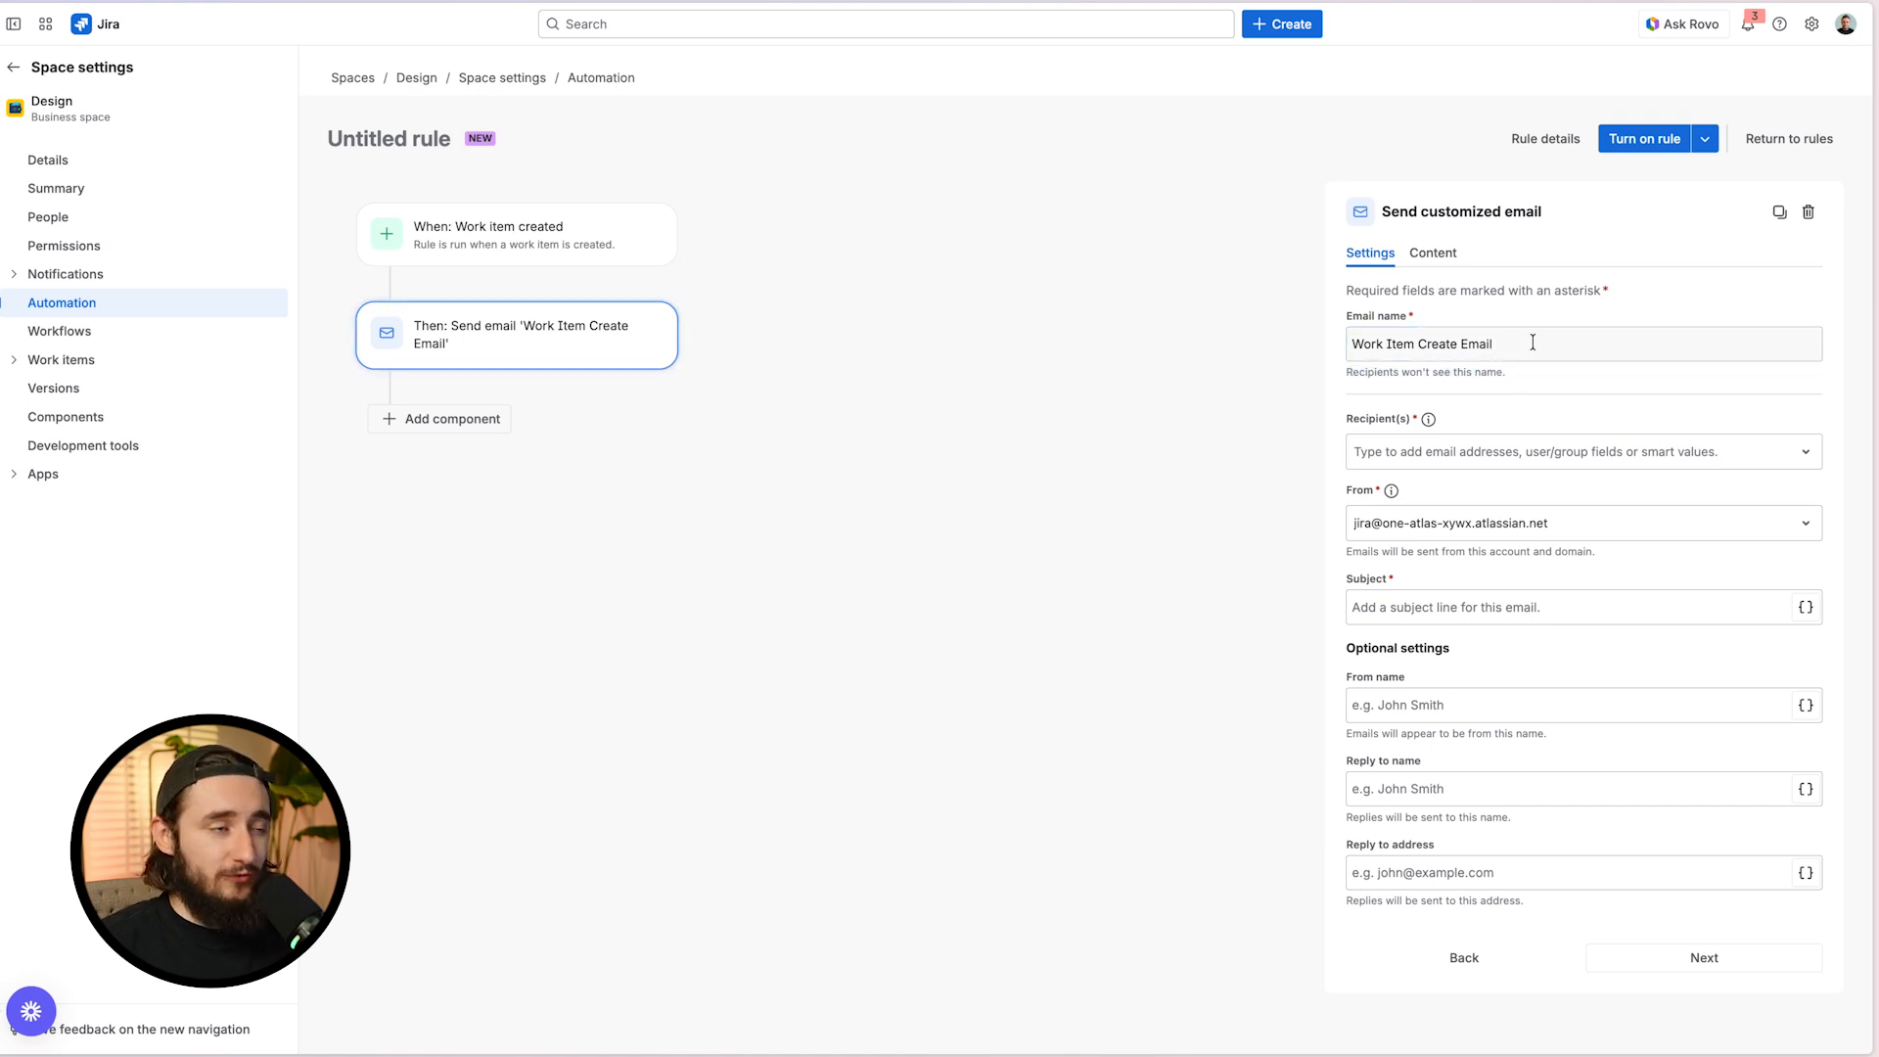
Add the Assignee user field as the recipient of the customized email
{"action": "left_click", "coordinate": [1582, 460]}
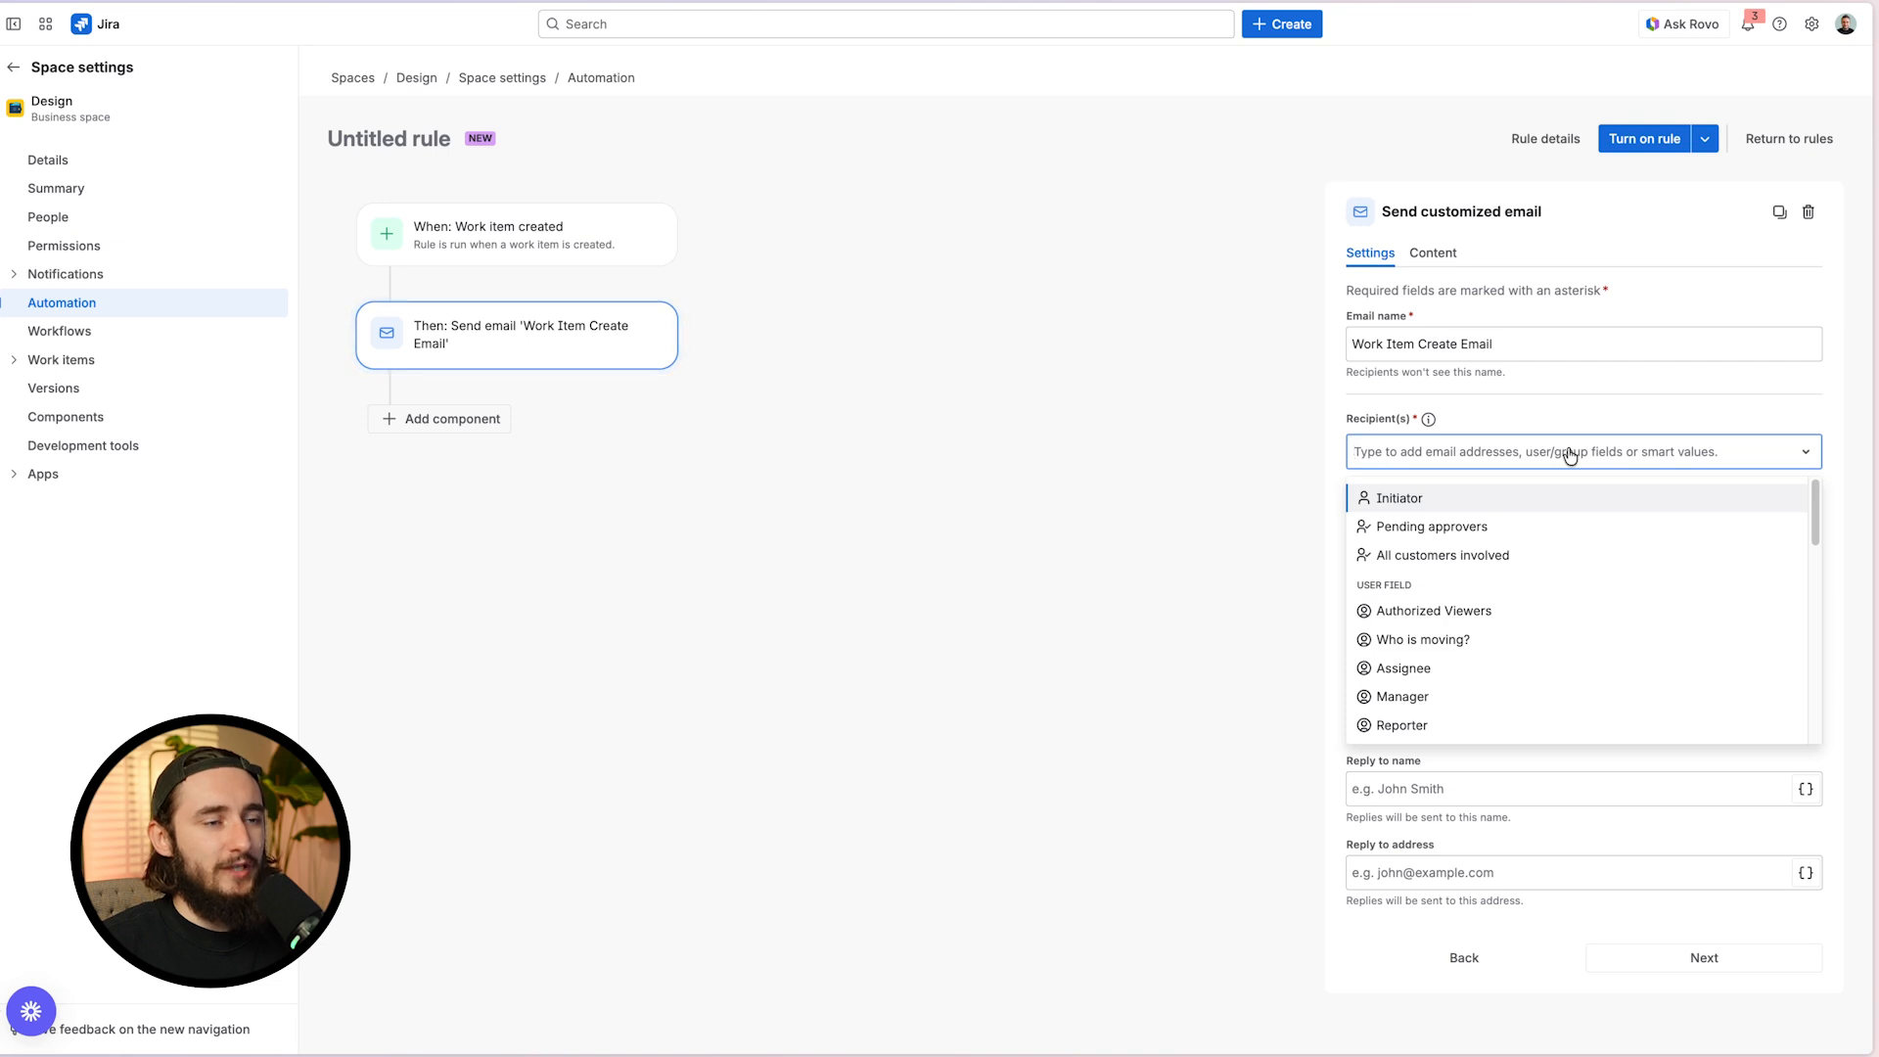
{"action": "type", "text": "assi"}
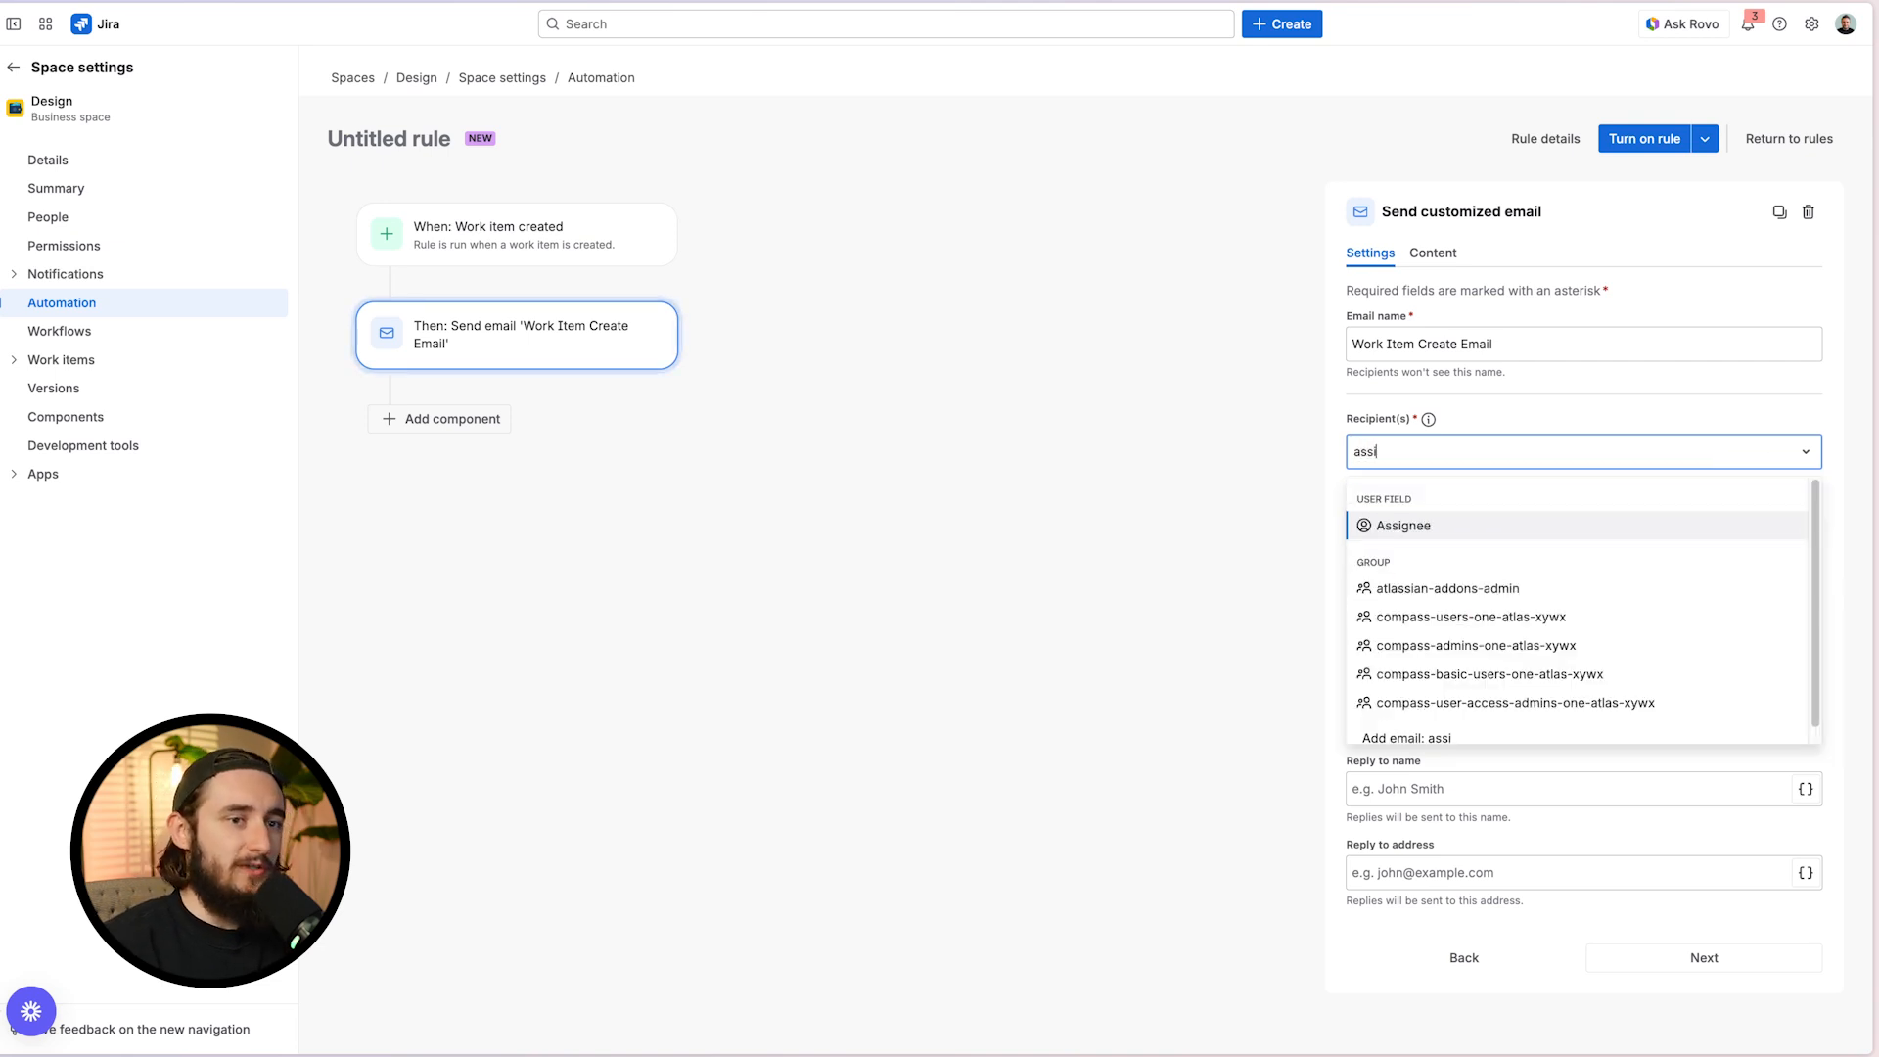
{"action": "left_click", "coordinate": [1553, 531]}
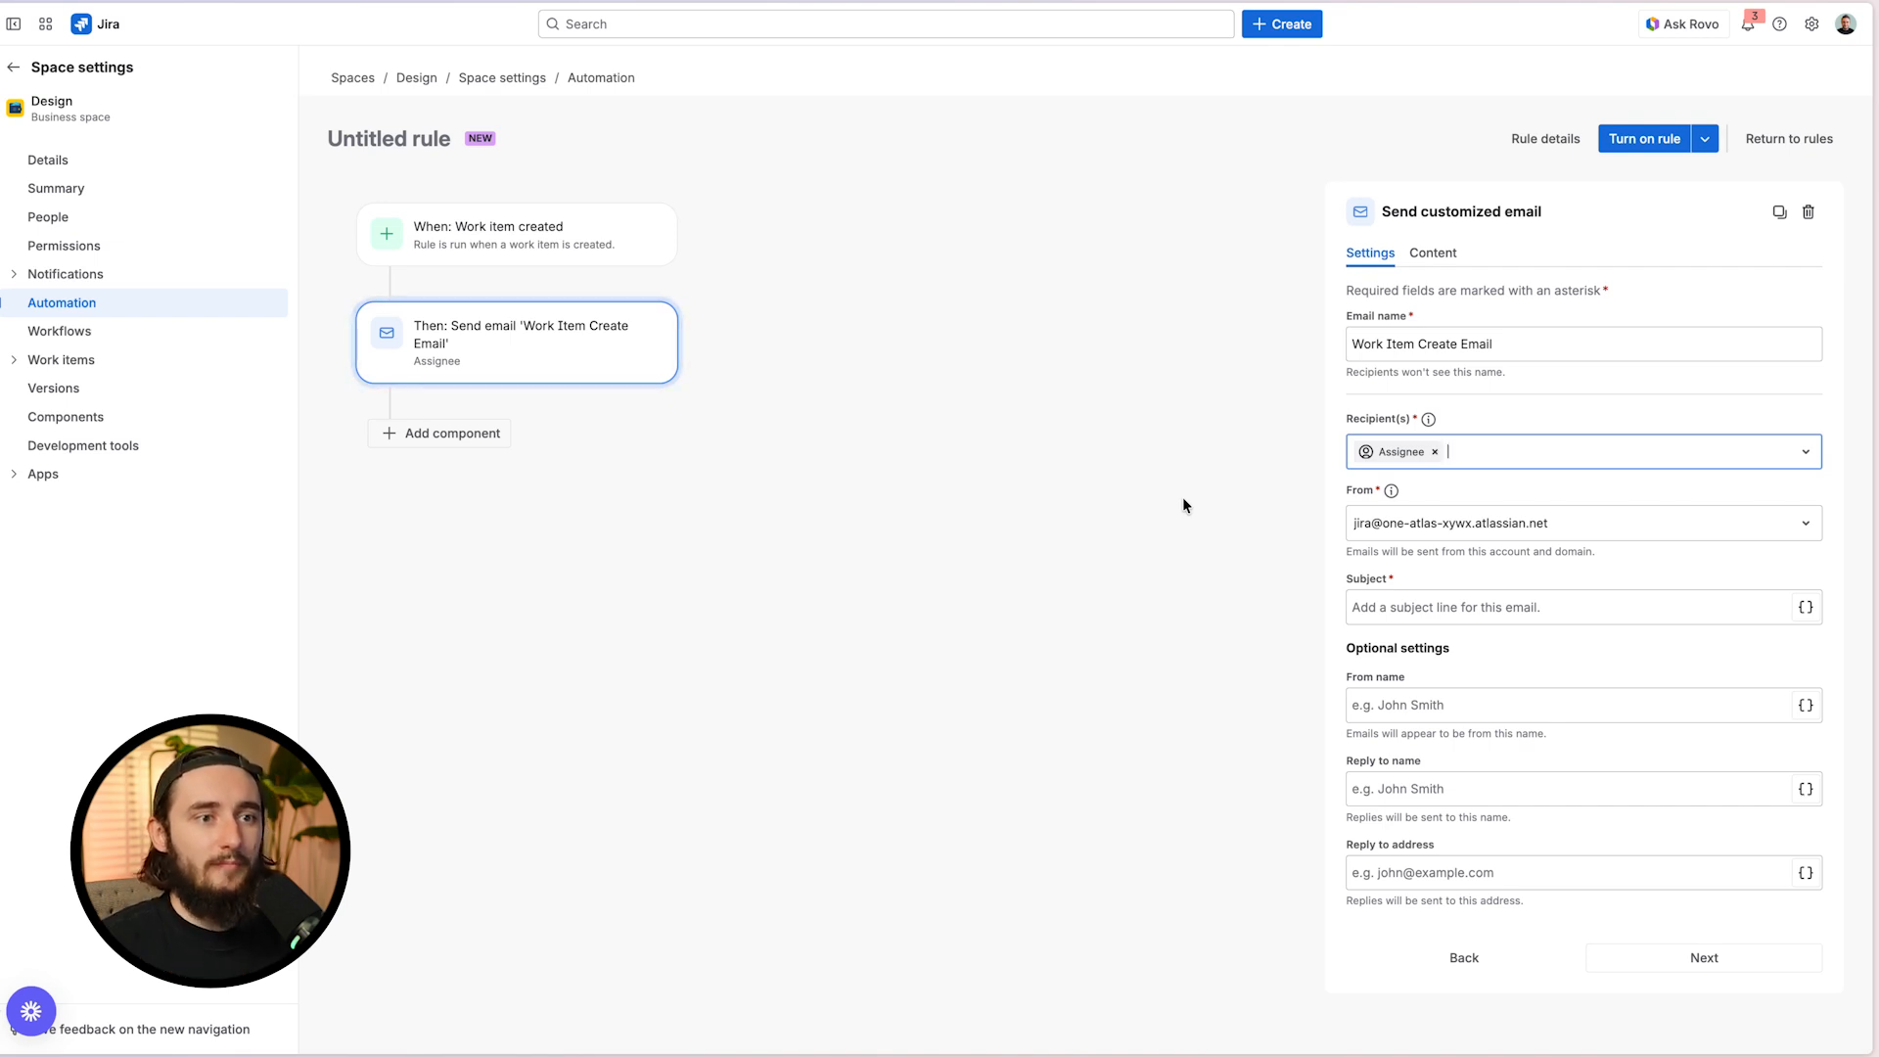
{"action": "left_click", "coordinate": [1475, 464]}
{"action": "left_click", "coordinate": [1067, 633]}
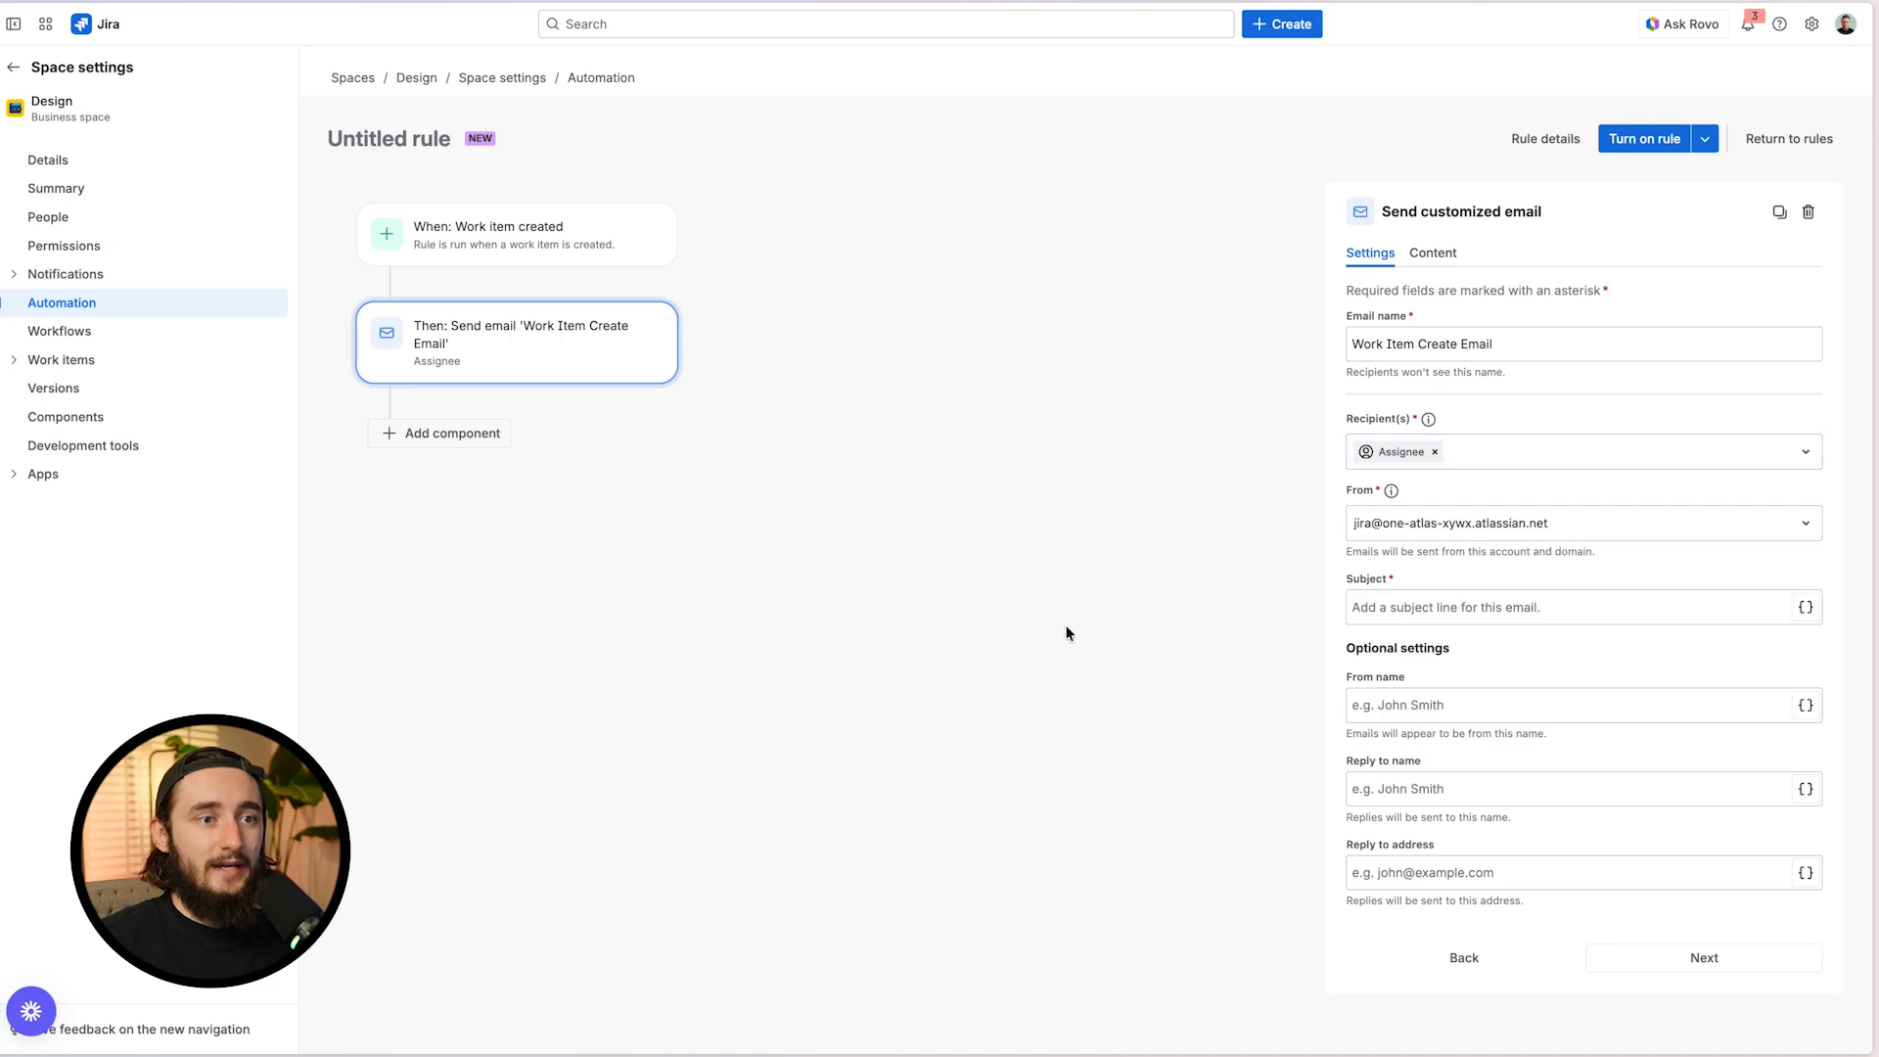
Check the available sender address options and set the email subject to "New Work Item is Ready"
{"action": "left_click", "coordinate": [1485, 521]}
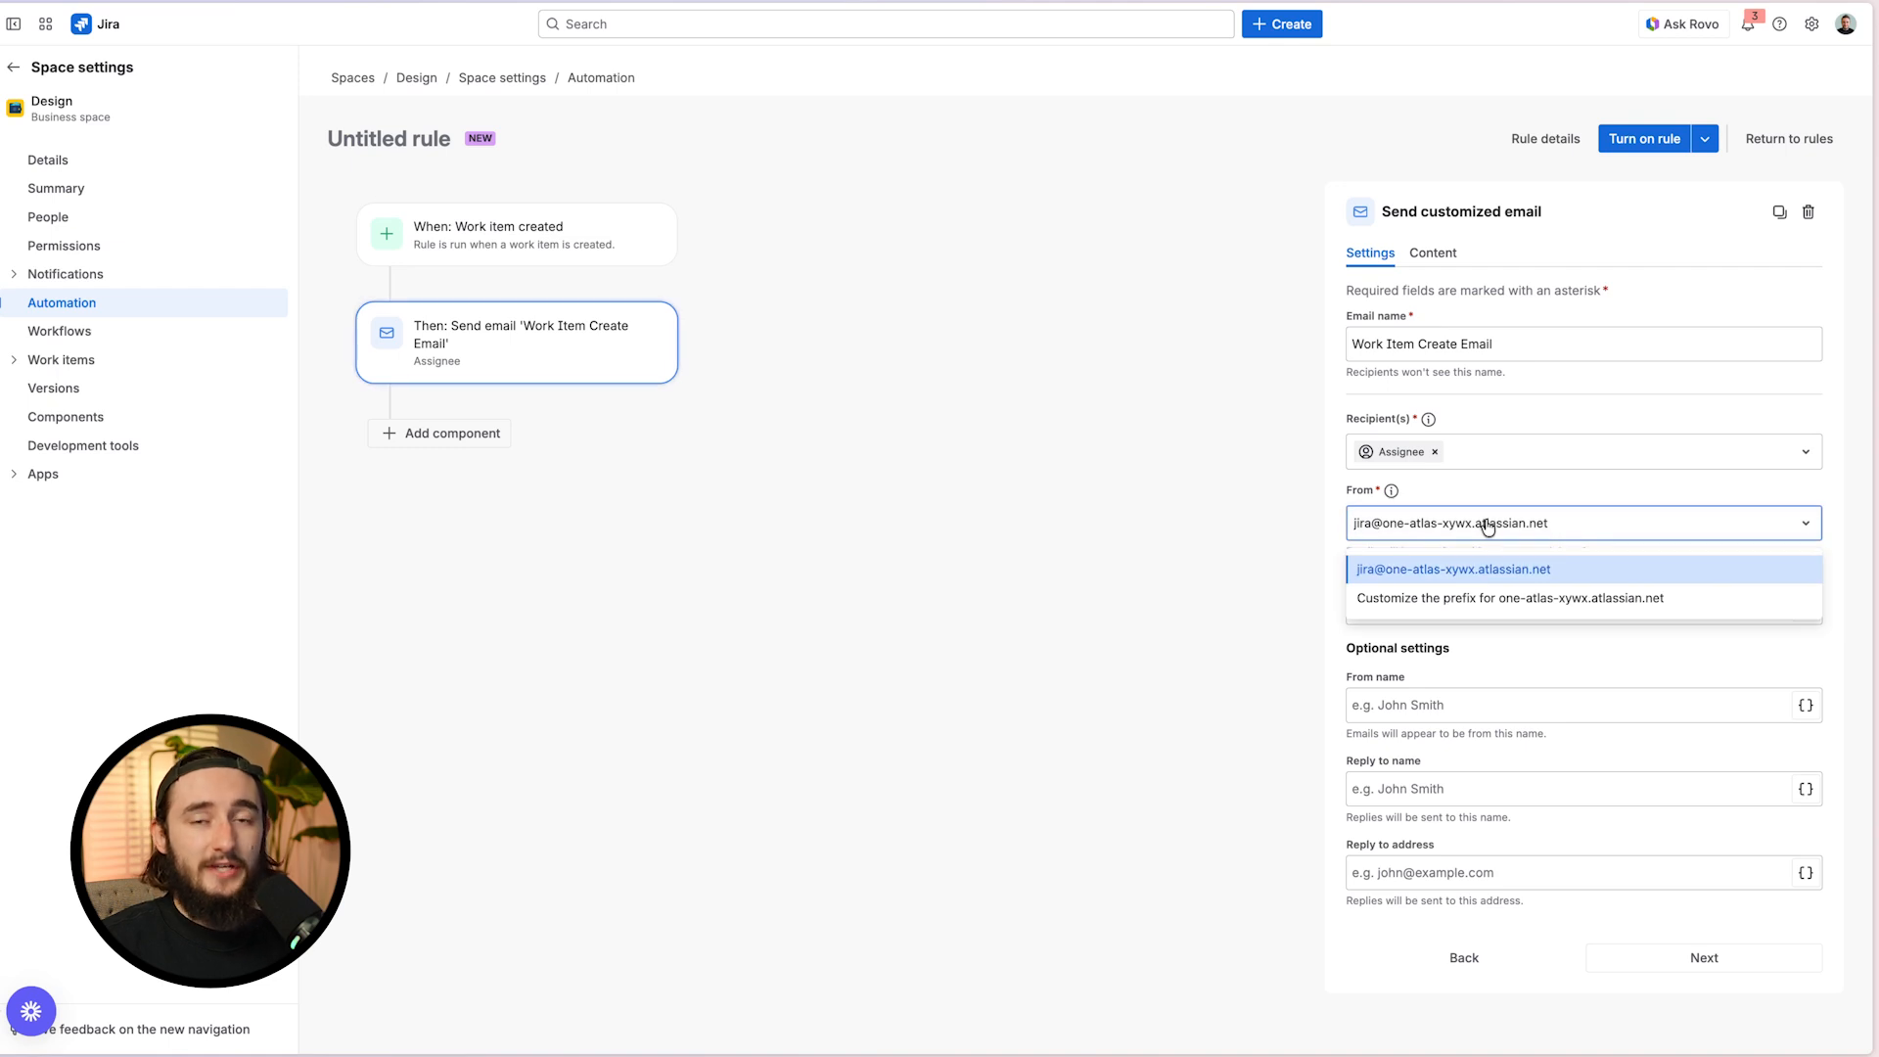
{"action": "left_click", "coordinate": [1256, 582]}
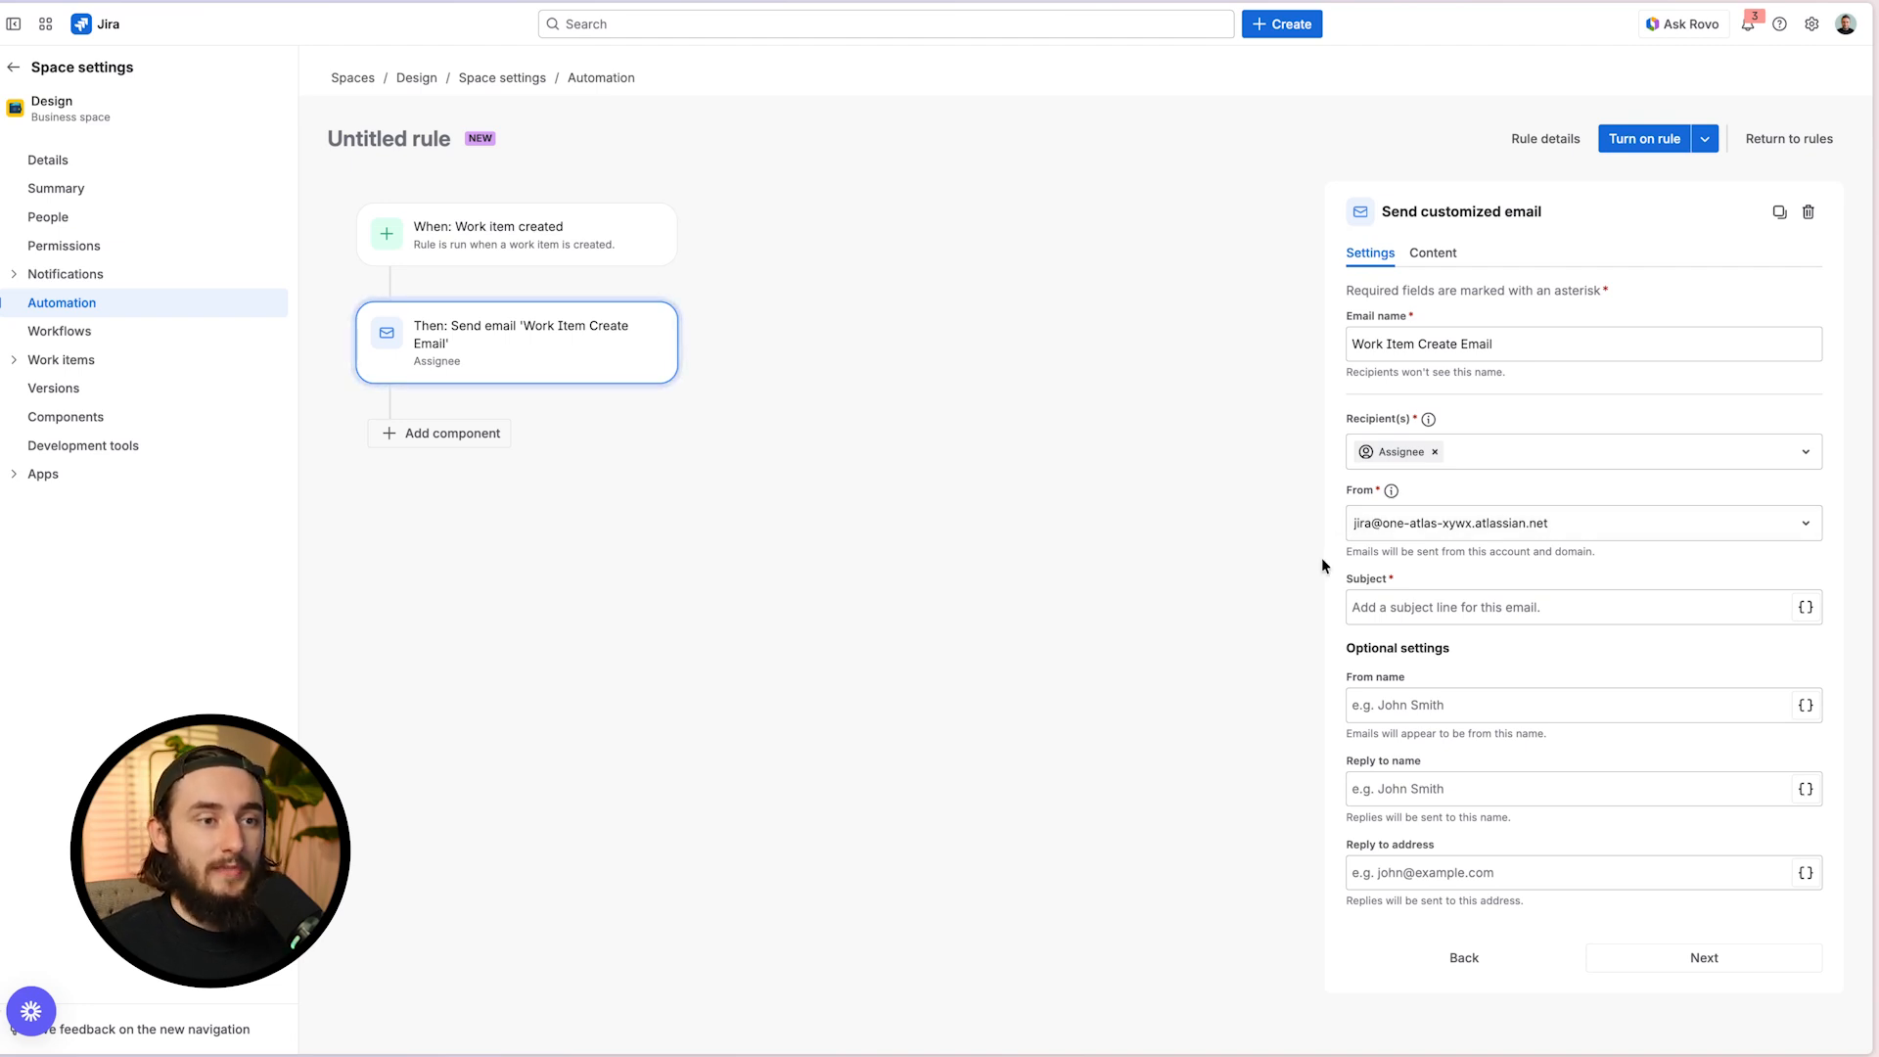
{"action": "left_click", "coordinate": [1426, 602]}
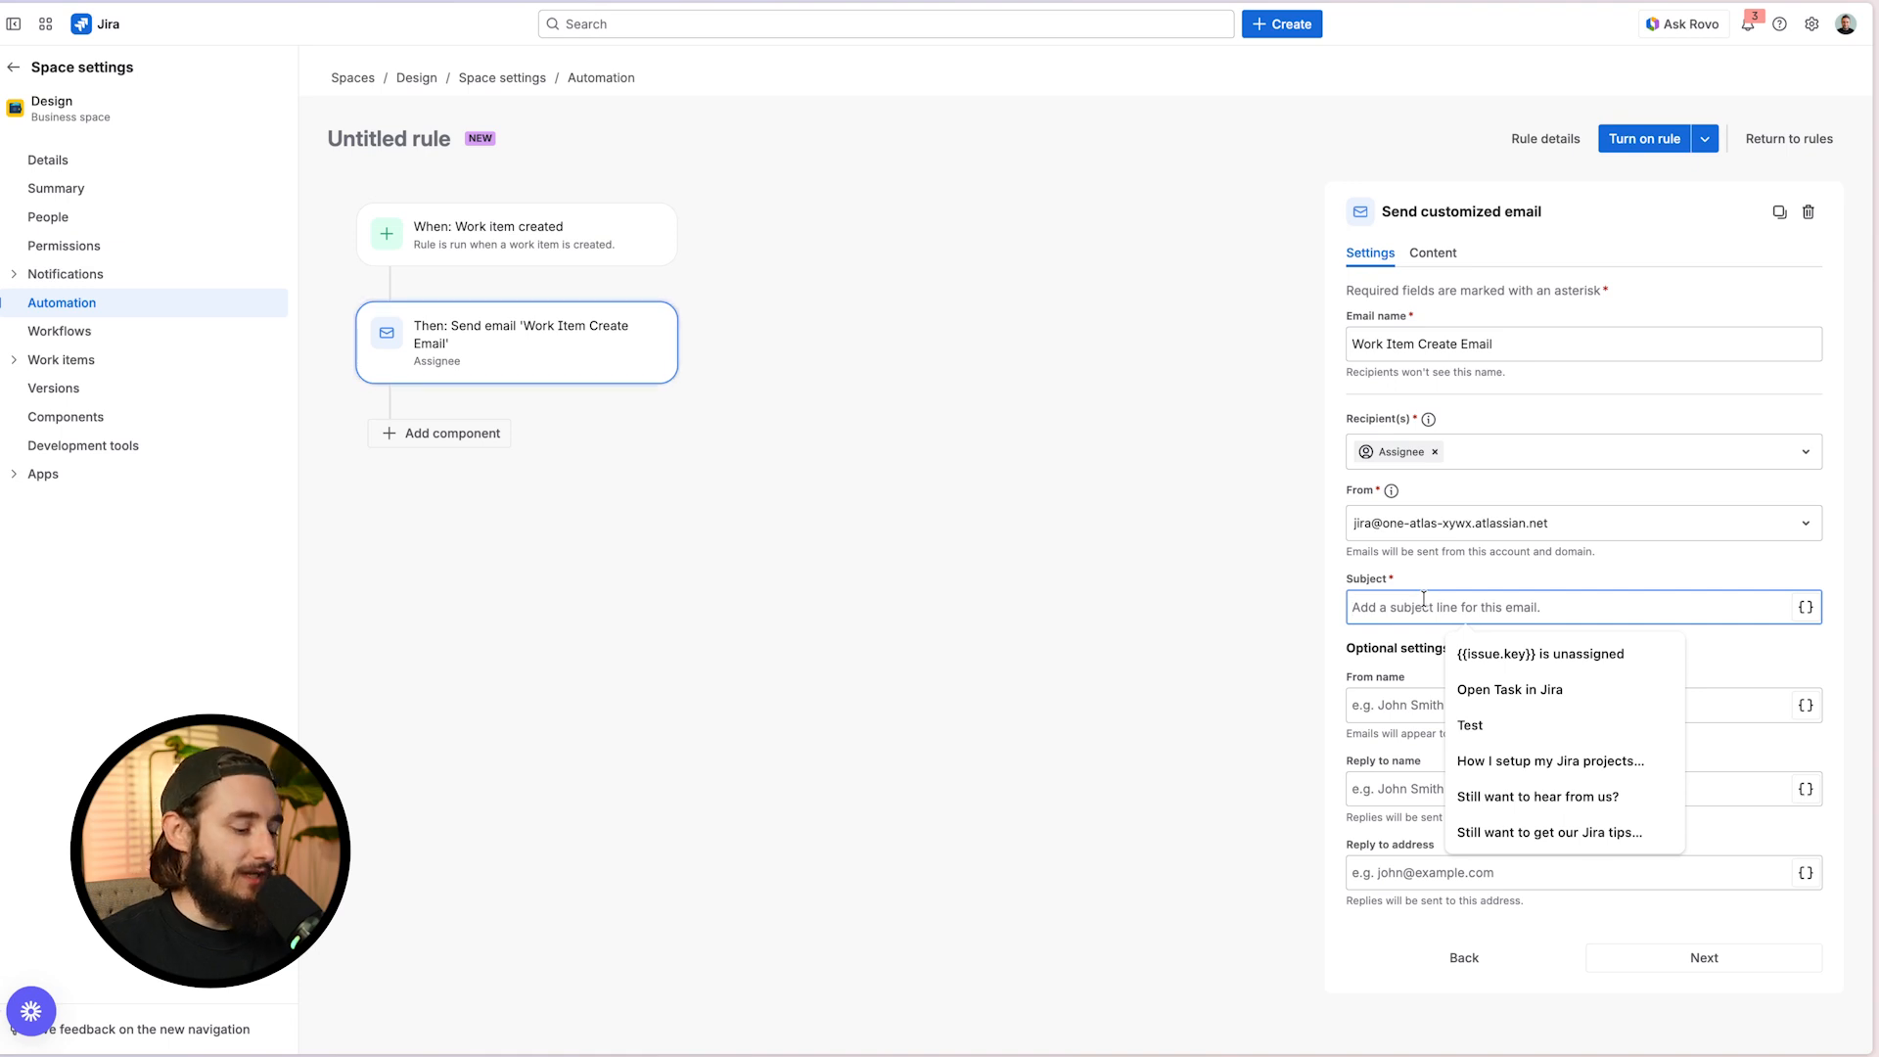
{"action": "type", "text": "N"}
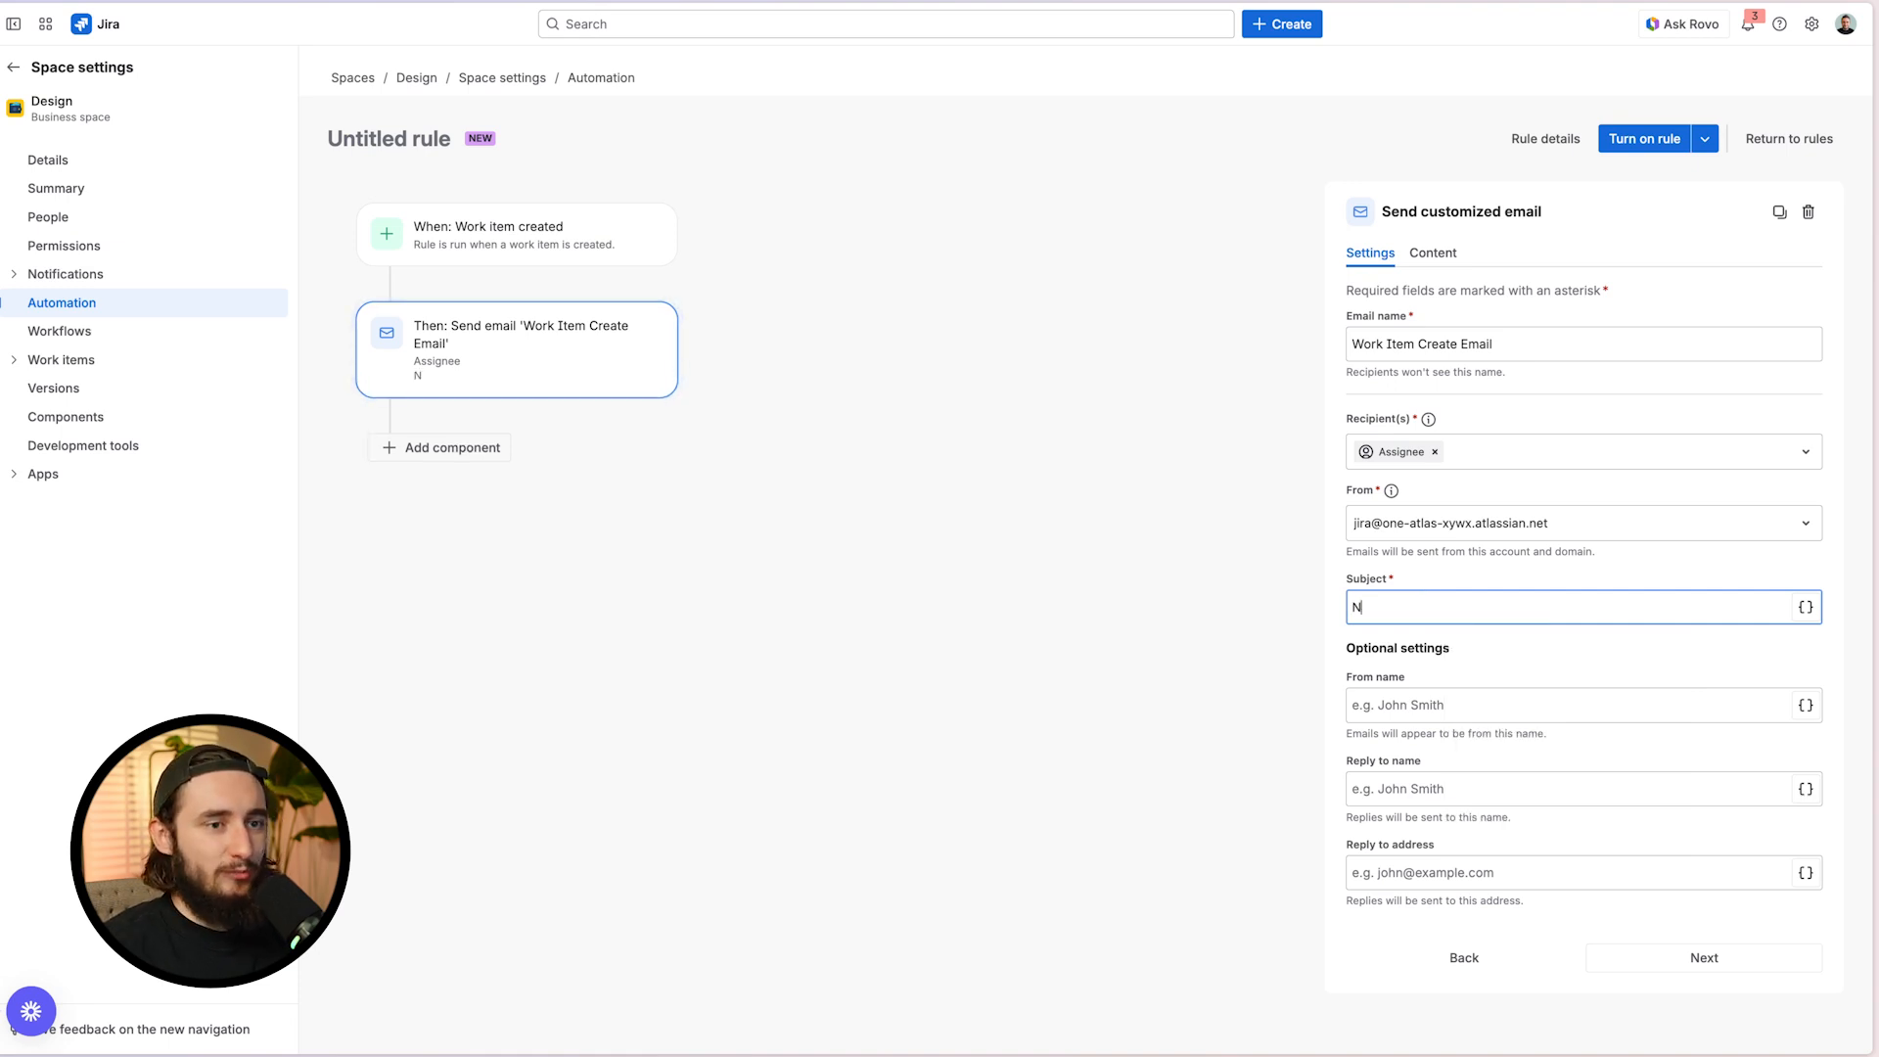
{"action": "type", "text": "ew Work Item "}
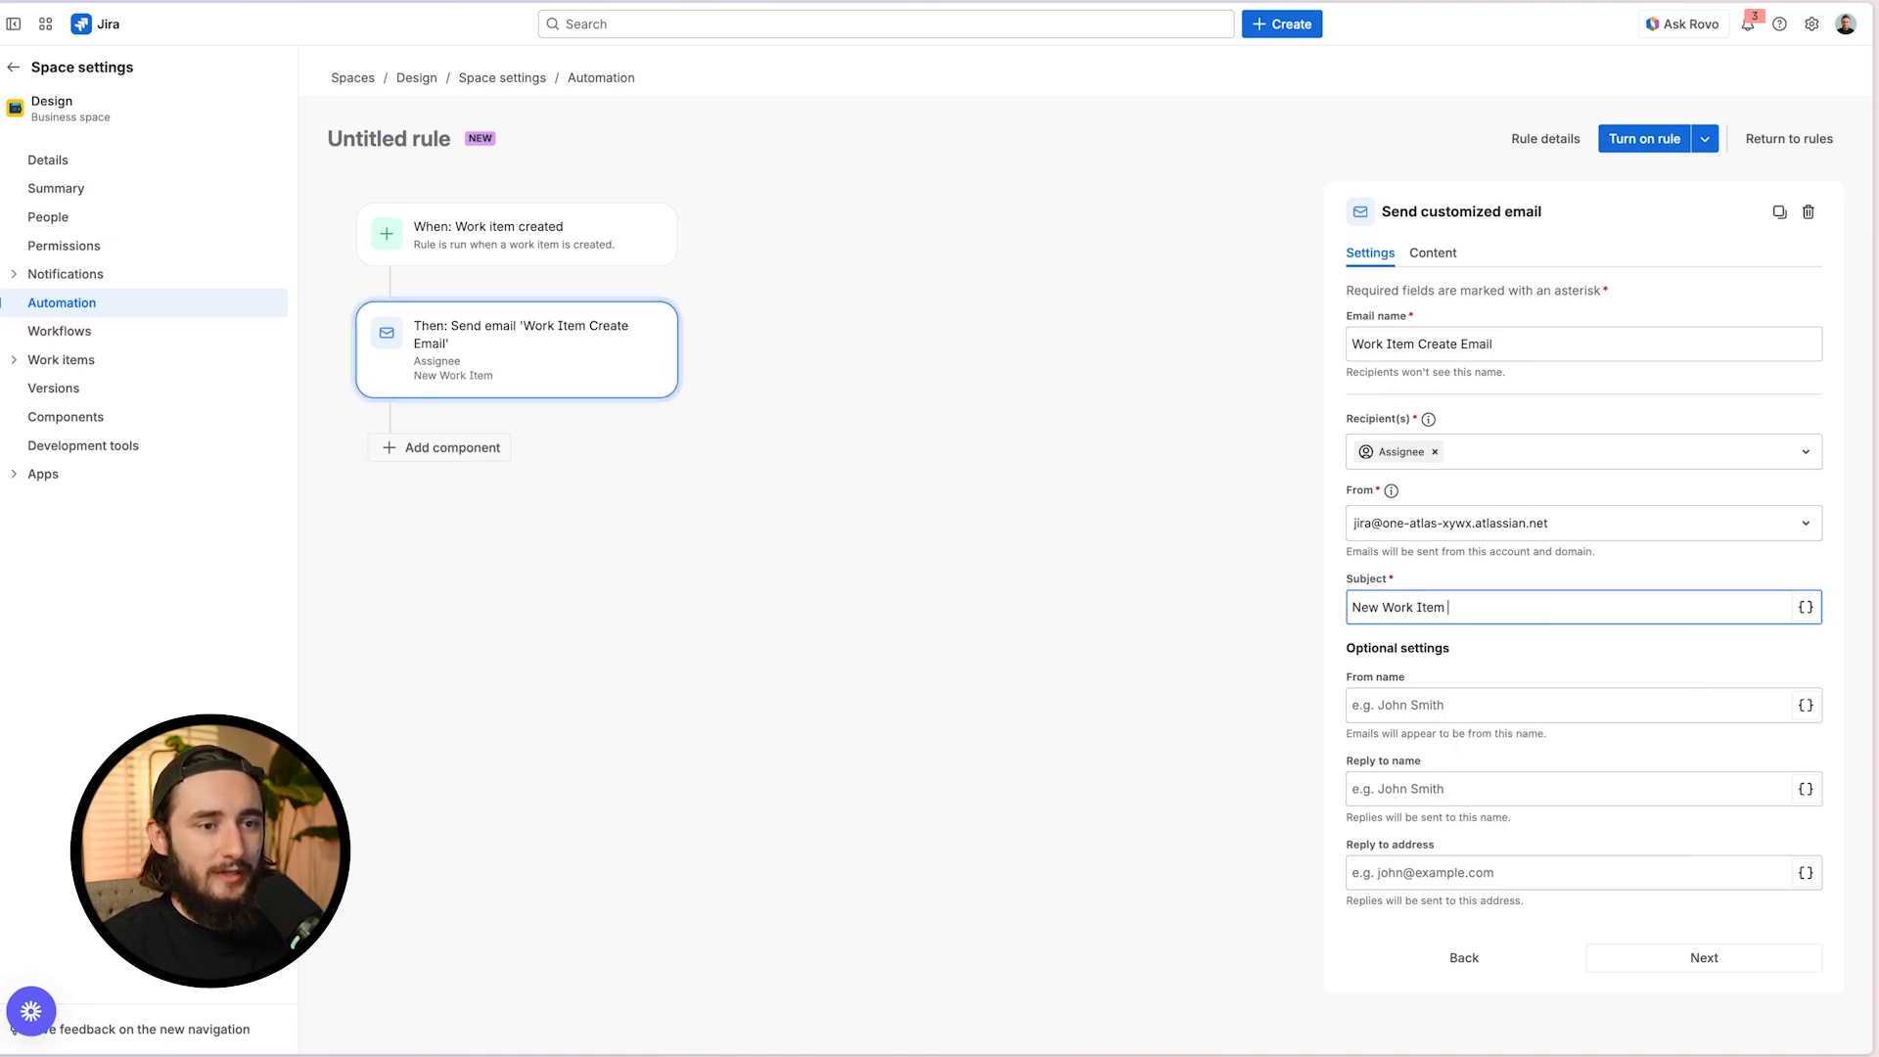
{"action": "type", "text": "is Ready"}
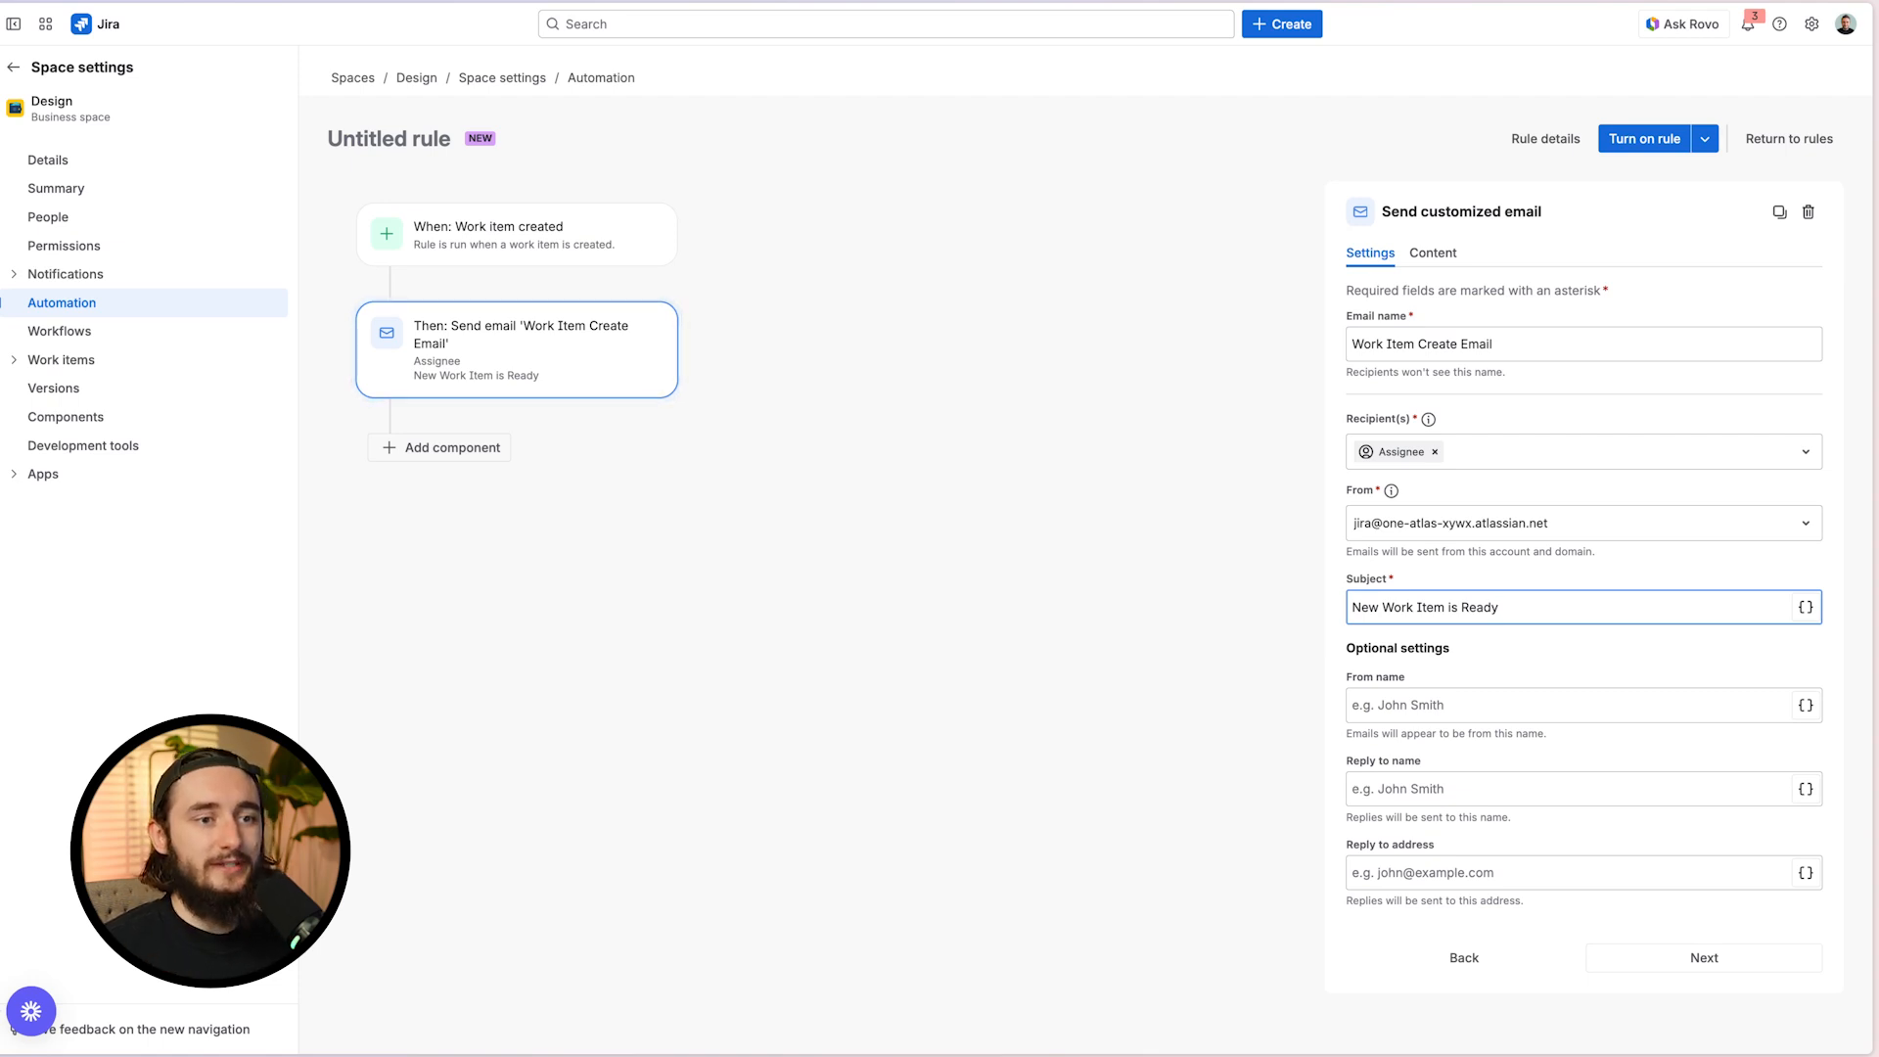
{"action": "left_click", "coordinate": [1464, 661]}
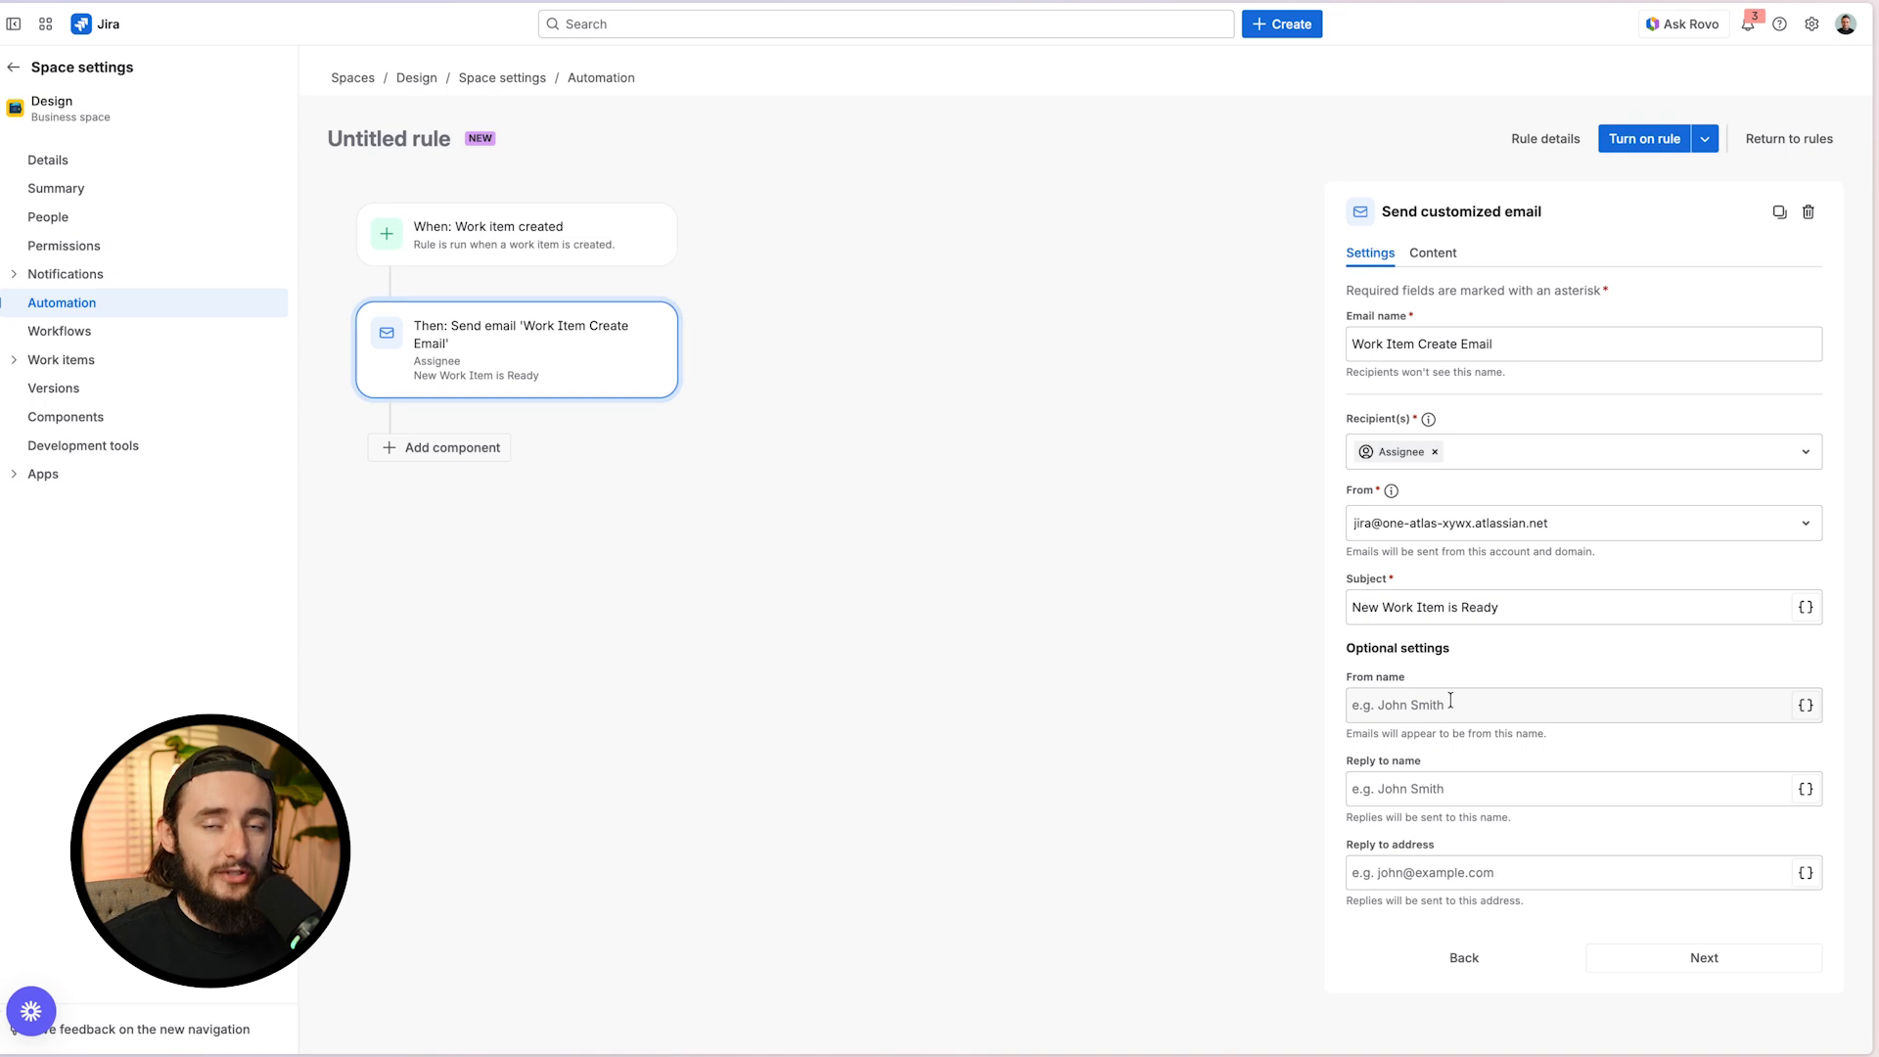
Enter the sender's first name as both the from name and the reply-to name, leaving the reply-to address empty
{"action": "left_click", "coordinate": [1450, 701]}
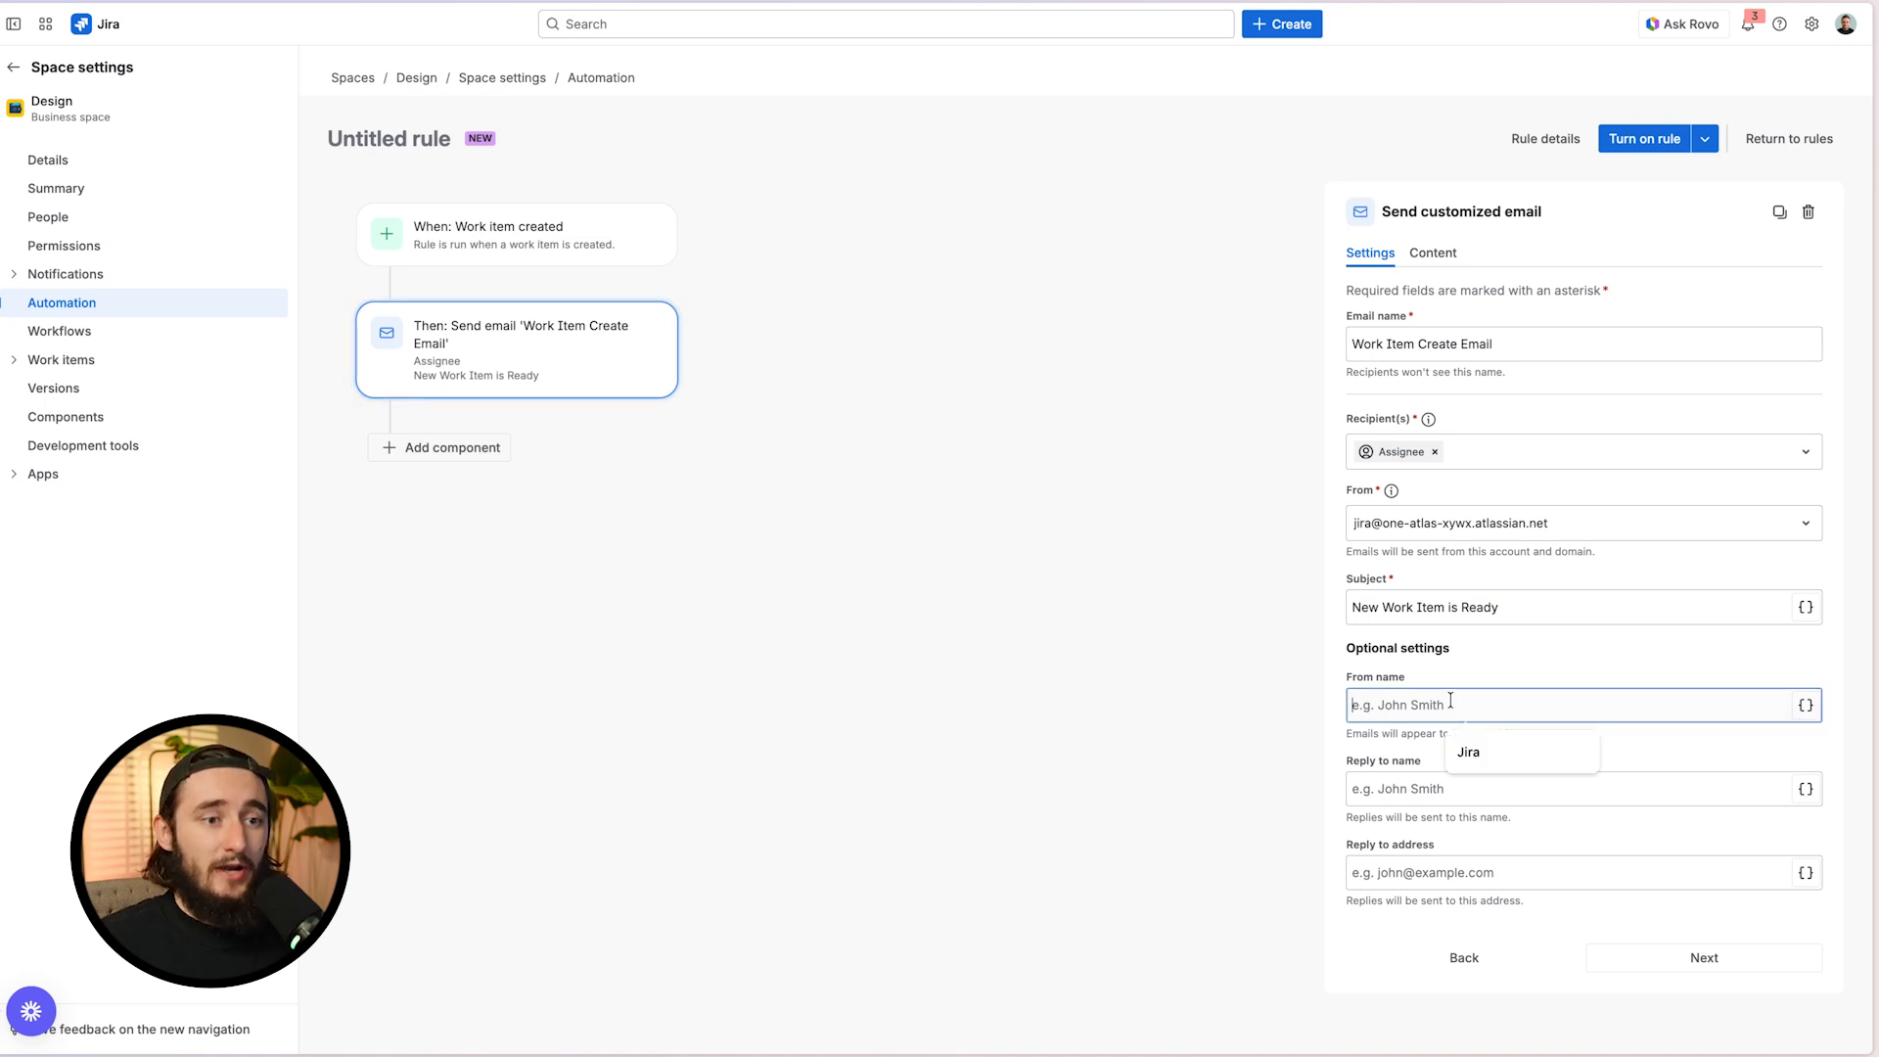
{"action": "type", "text": "Josh"}
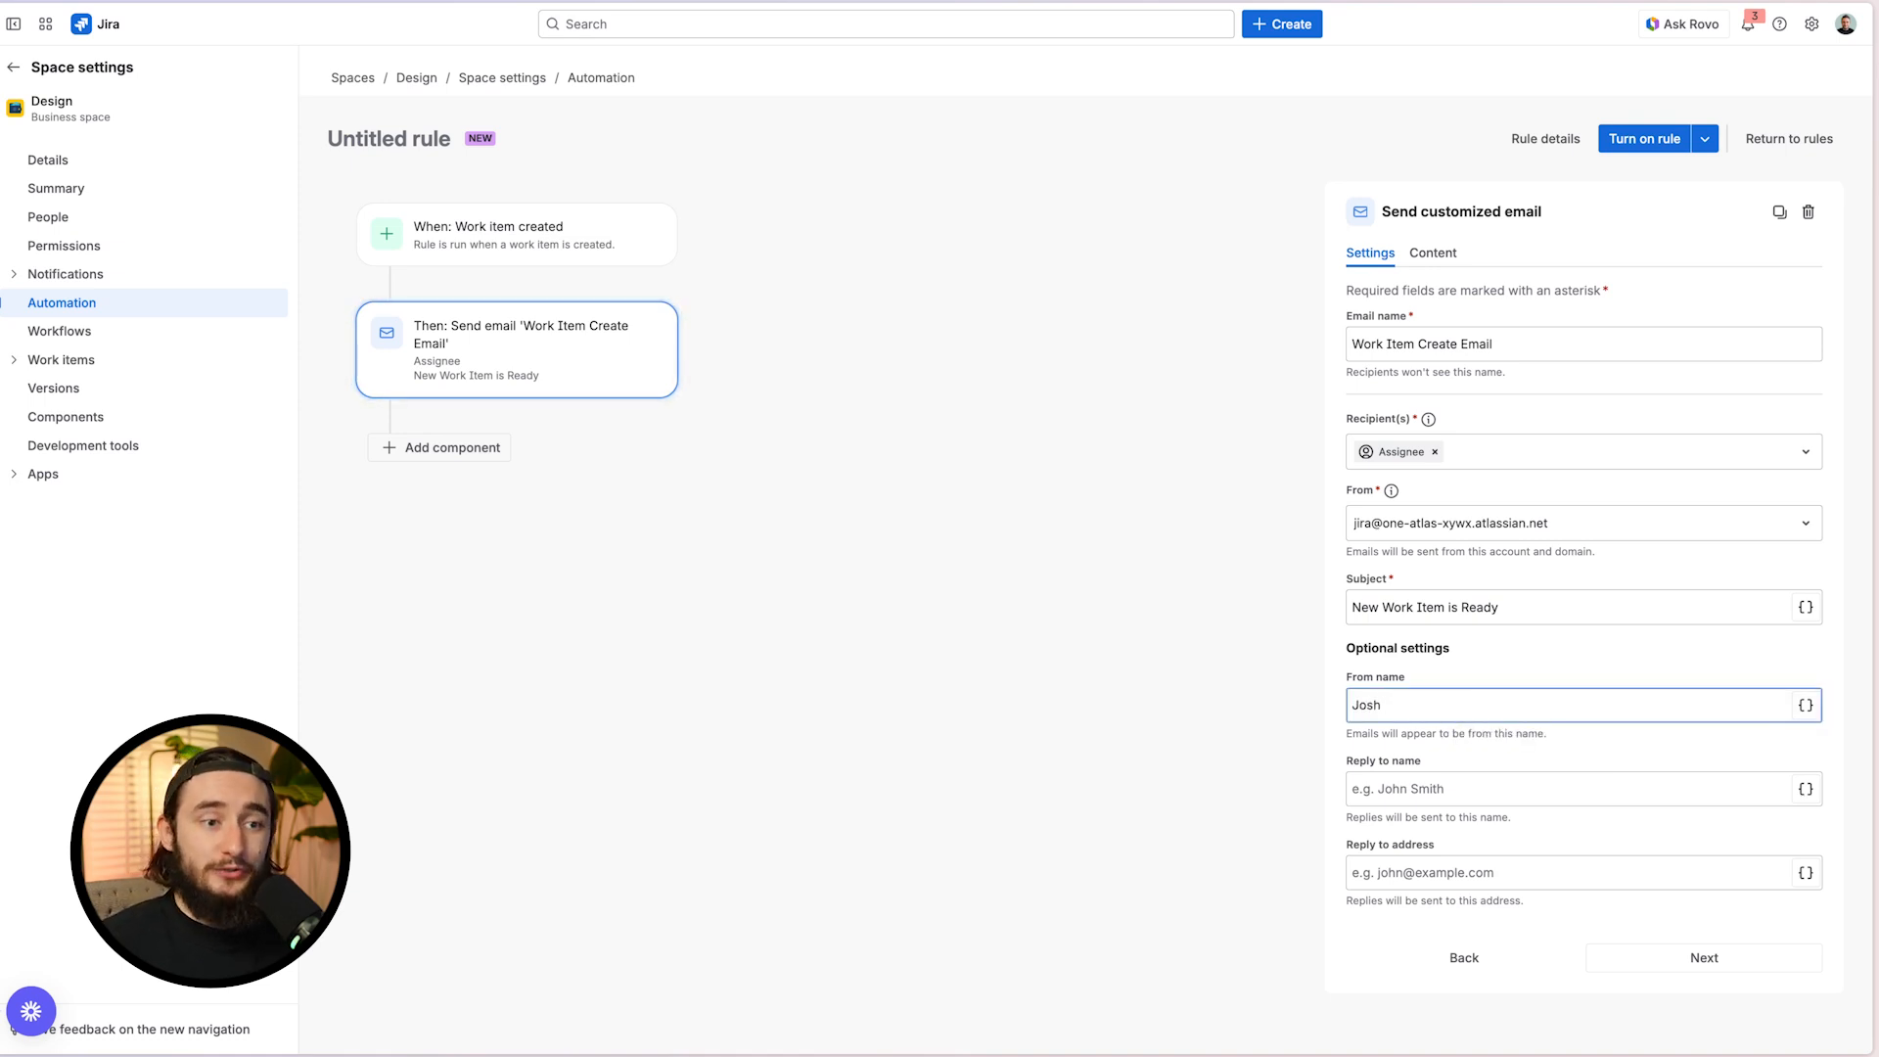
{"action": "left_click", "coordinate": [1476, 780]}
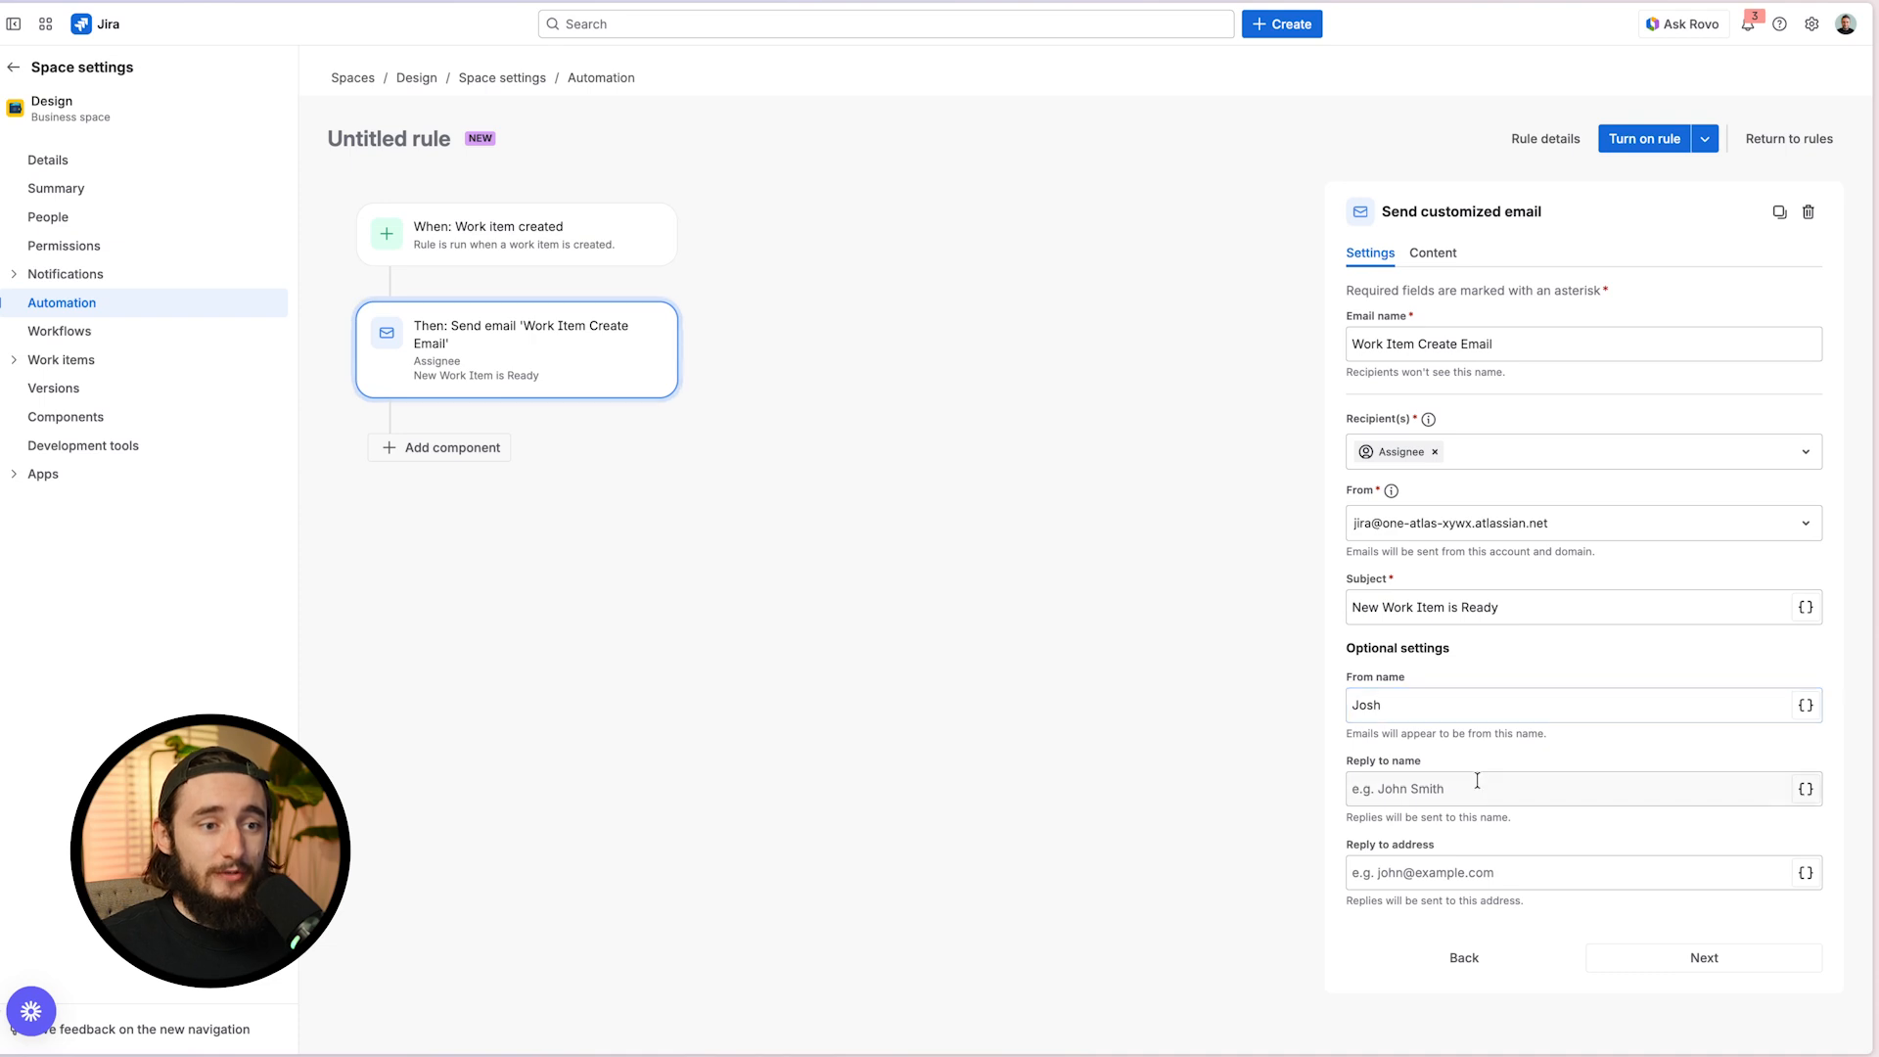
{"action": "type", "text": "Josh"}
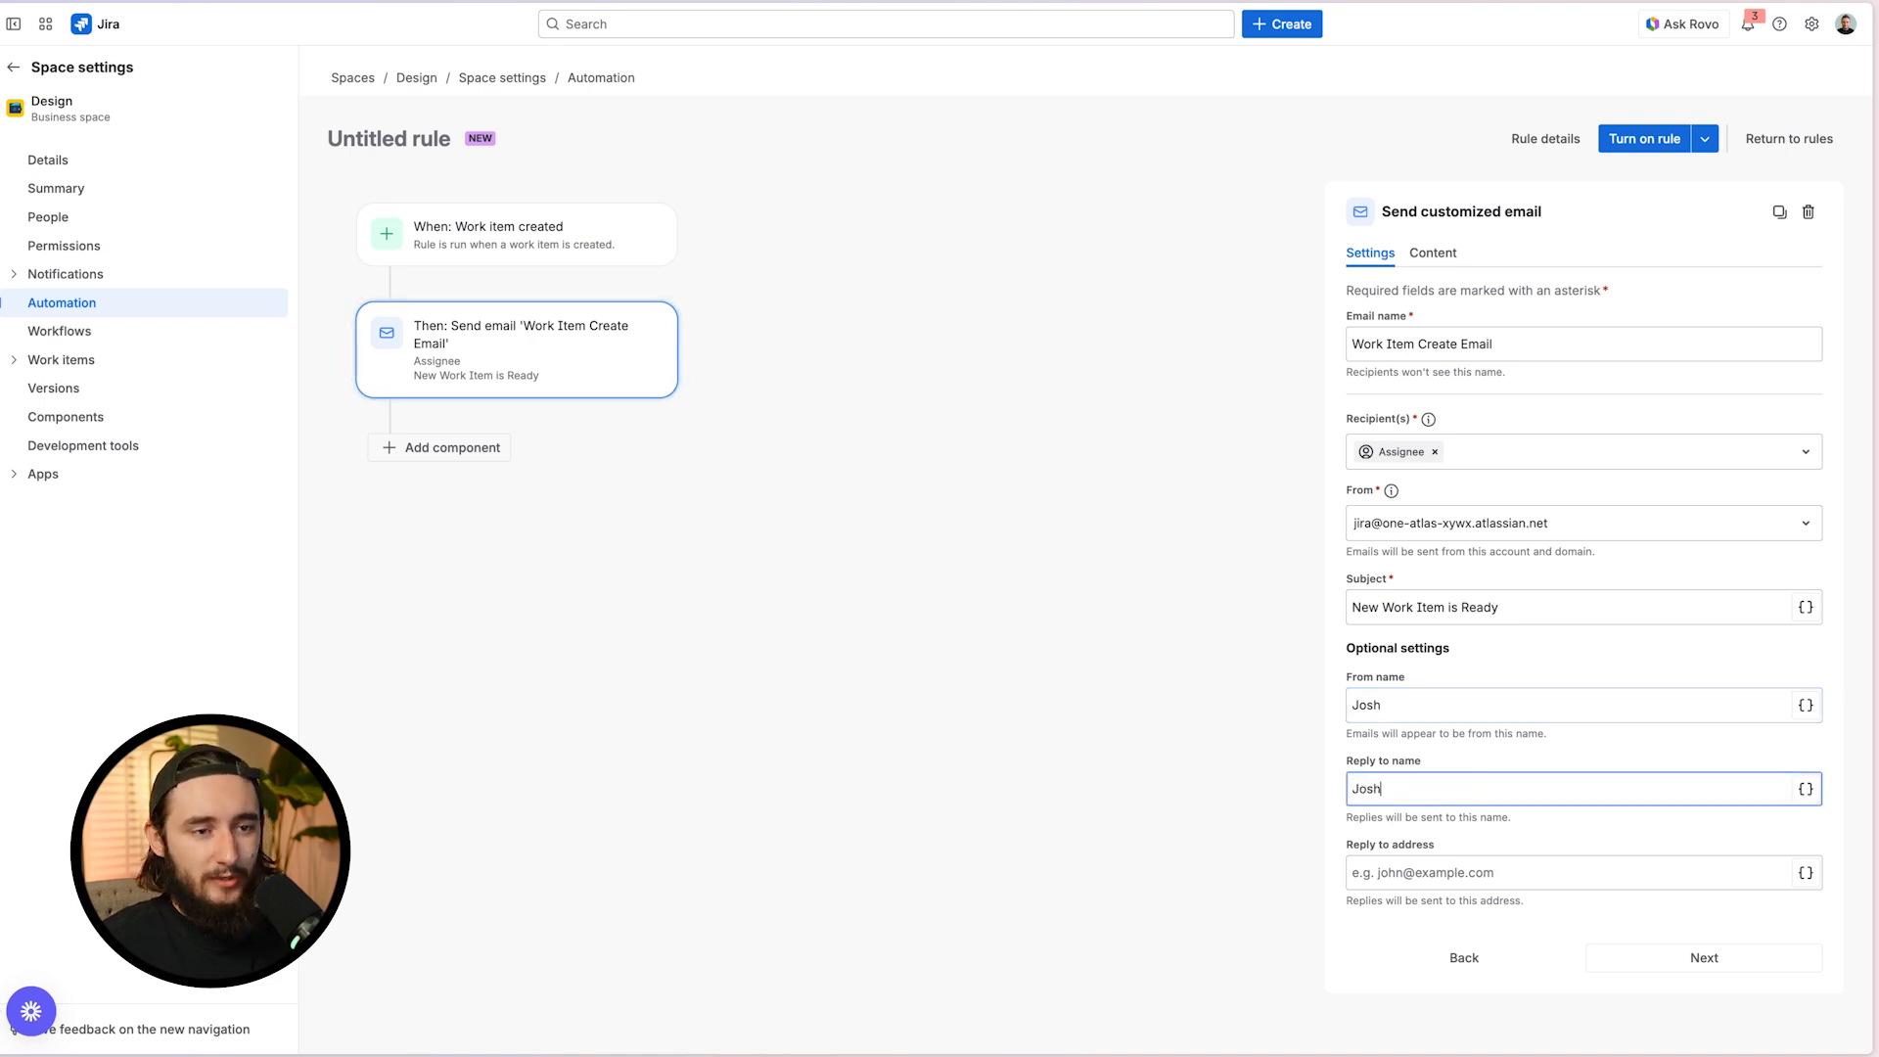
{"action": "left_click", "coordinate": [1498, 858]}
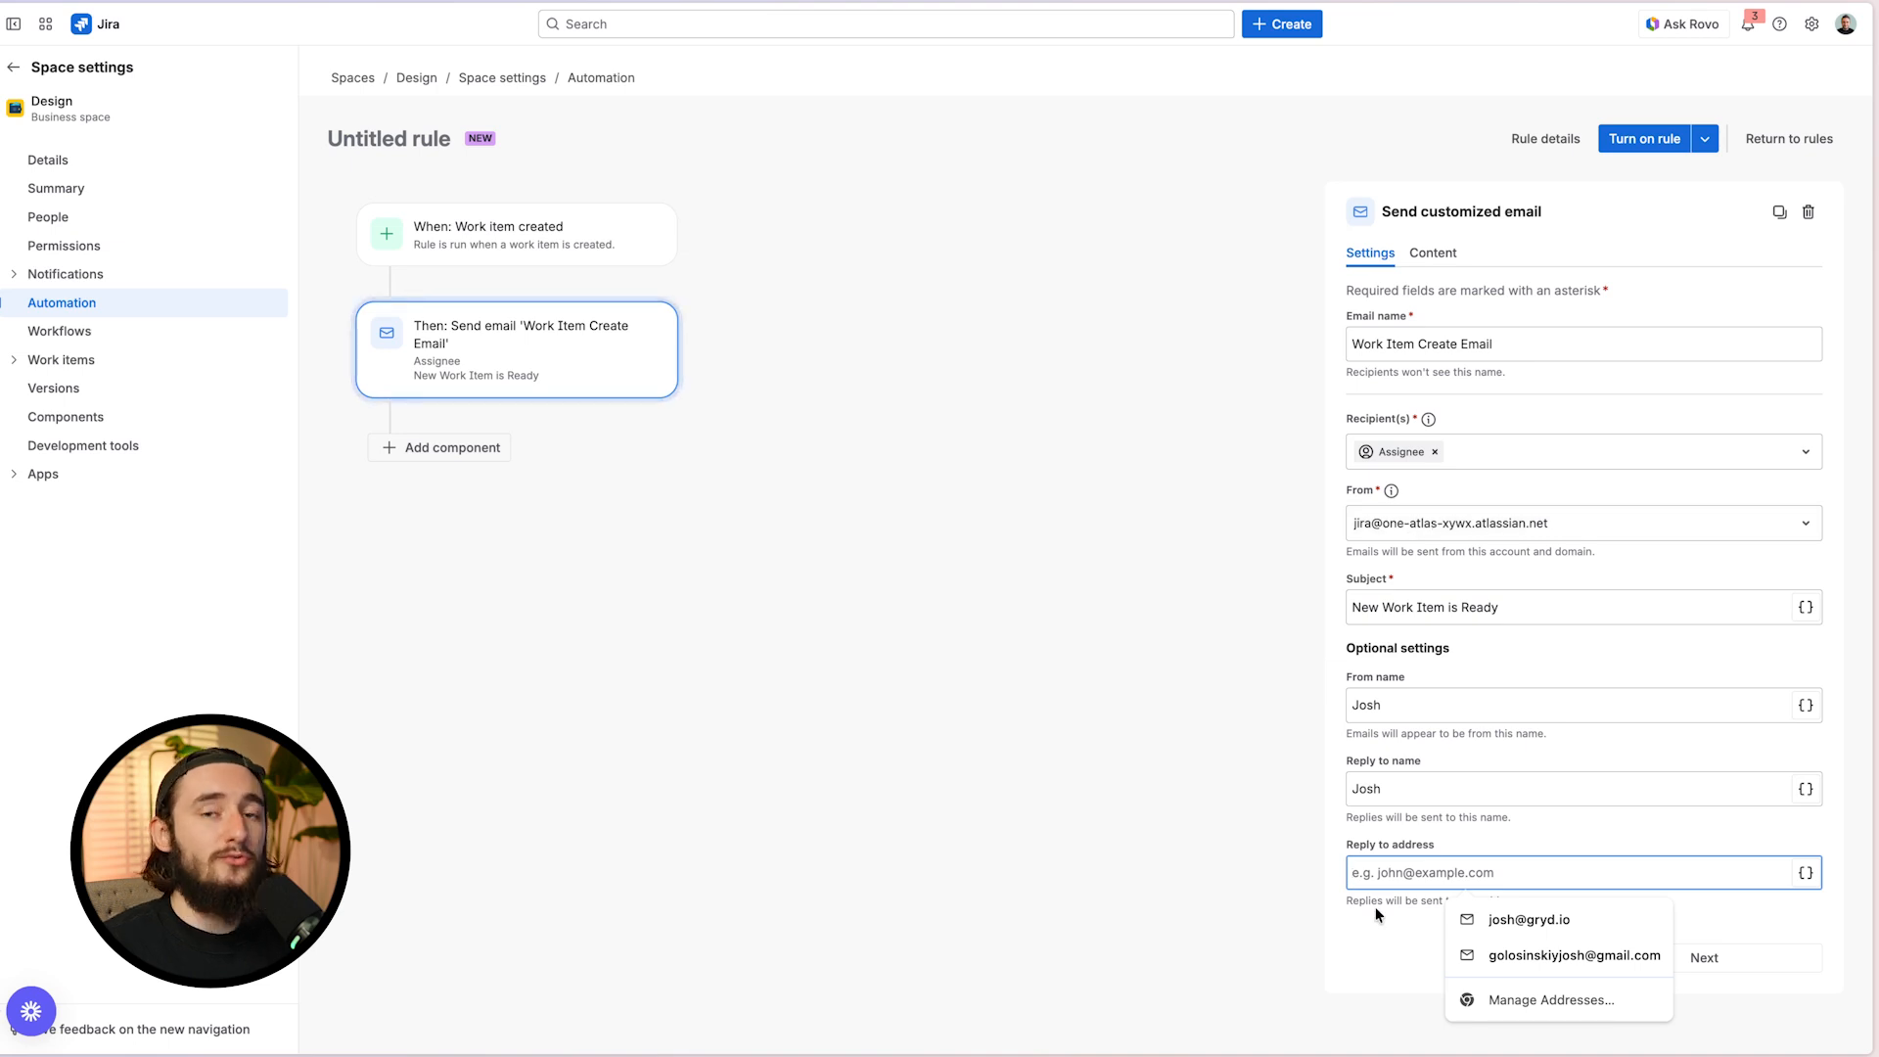
{"action": "left_click", "coordinate": [1147, 932]}
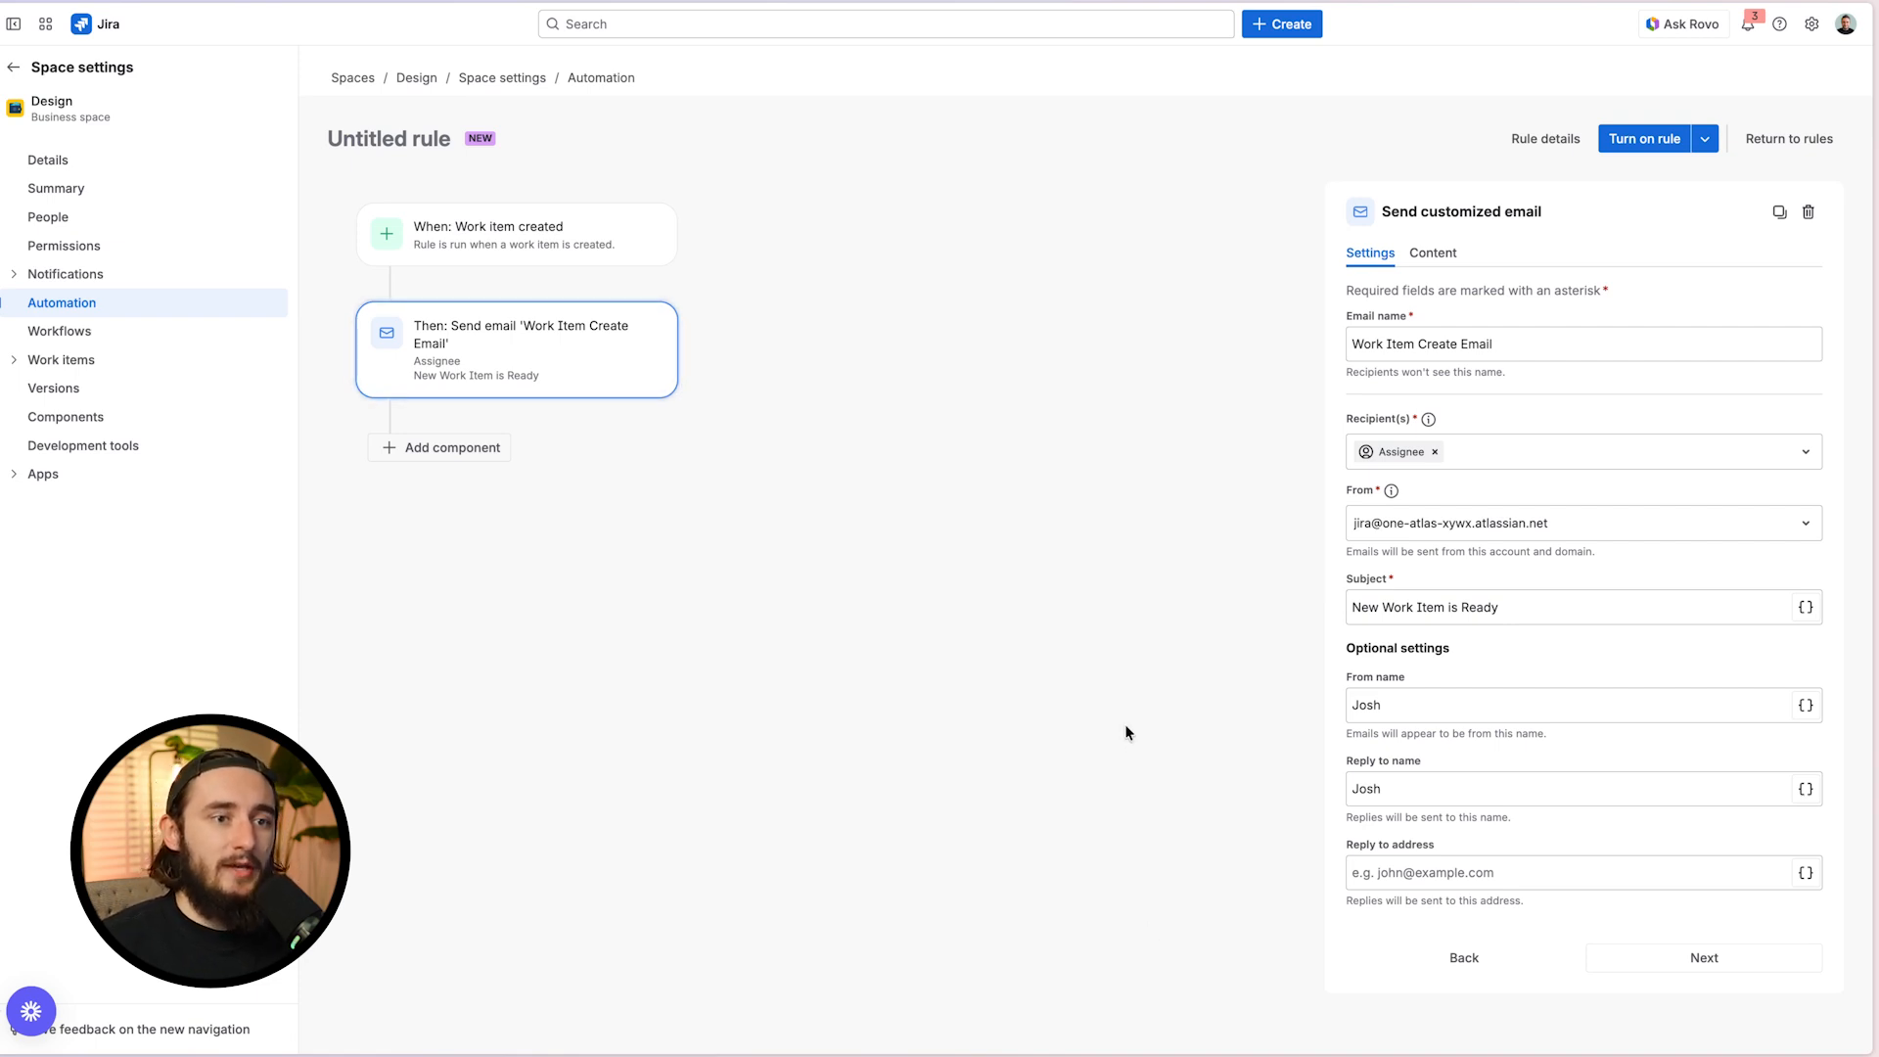
Review the content format options for the email body, trying Plain text, and keep the format as Rich text
{"action": "left_click", "coordinate": [1445, 251]}
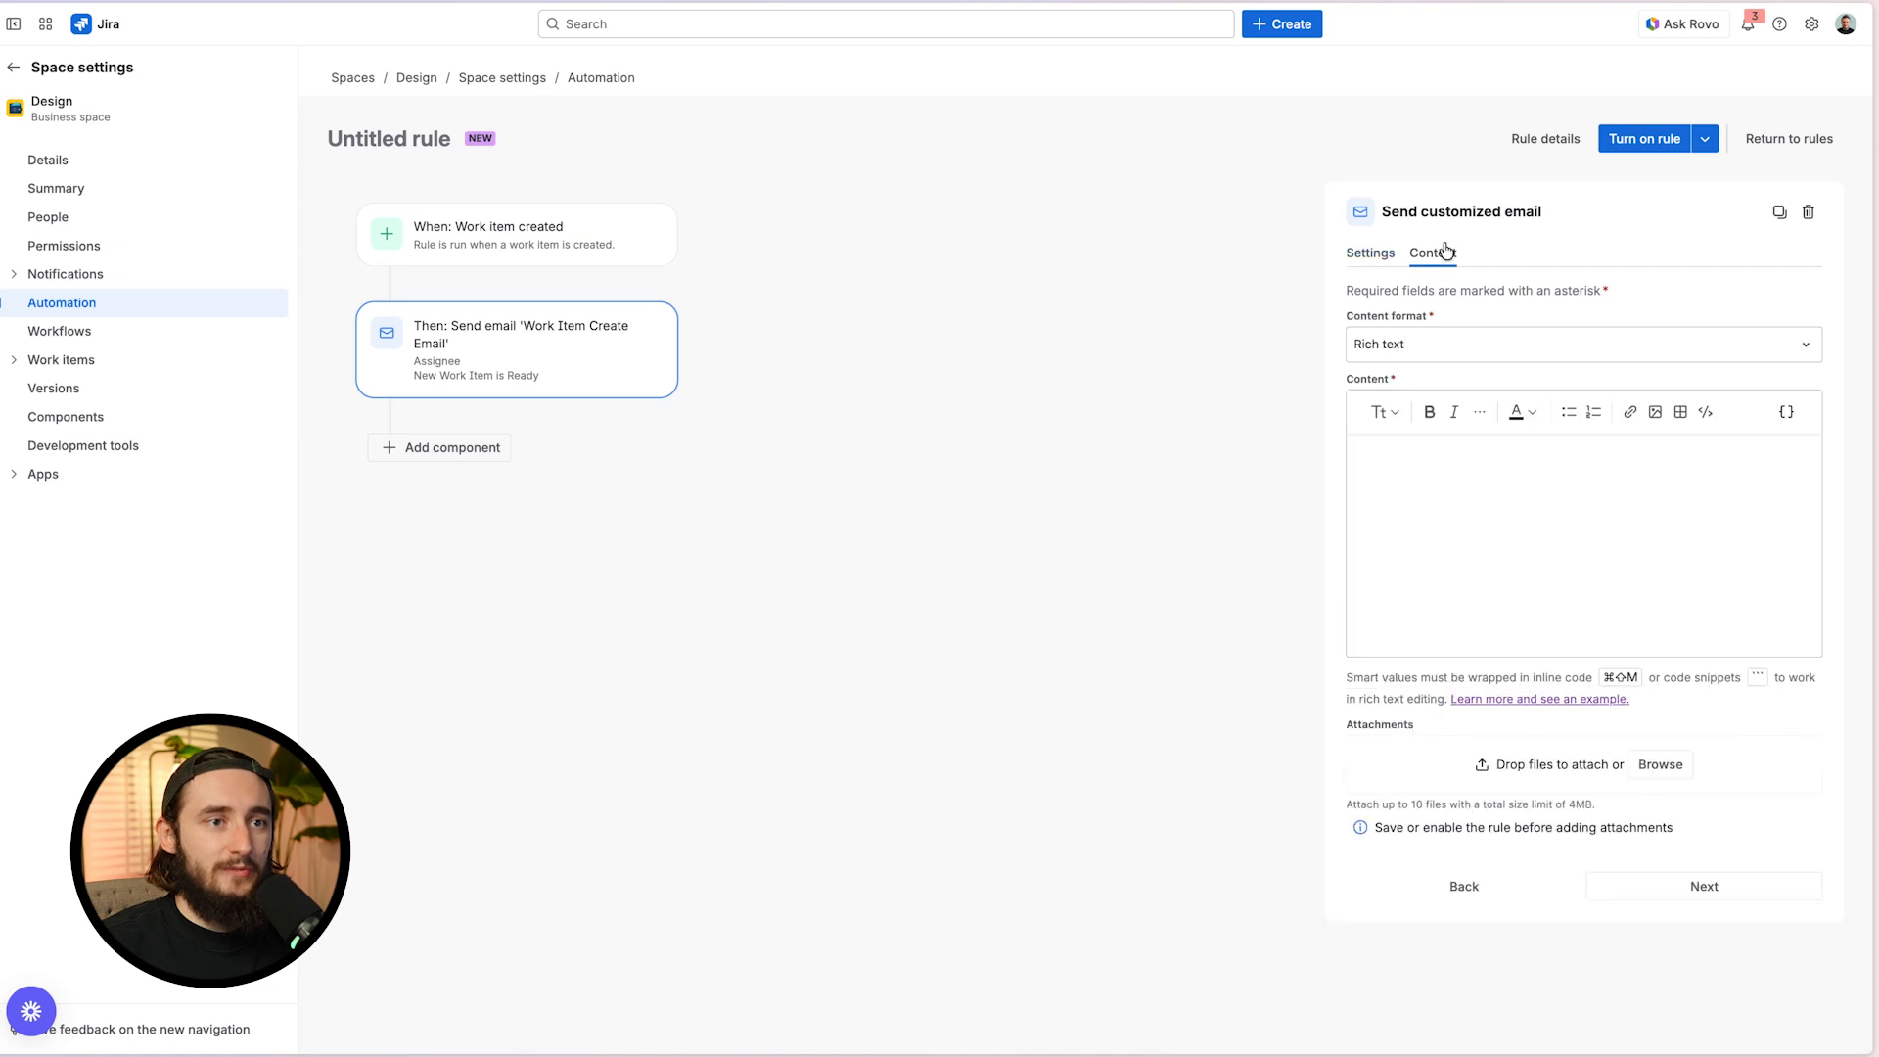
{"action": "left_click", "coordinate": [1391, 357]}
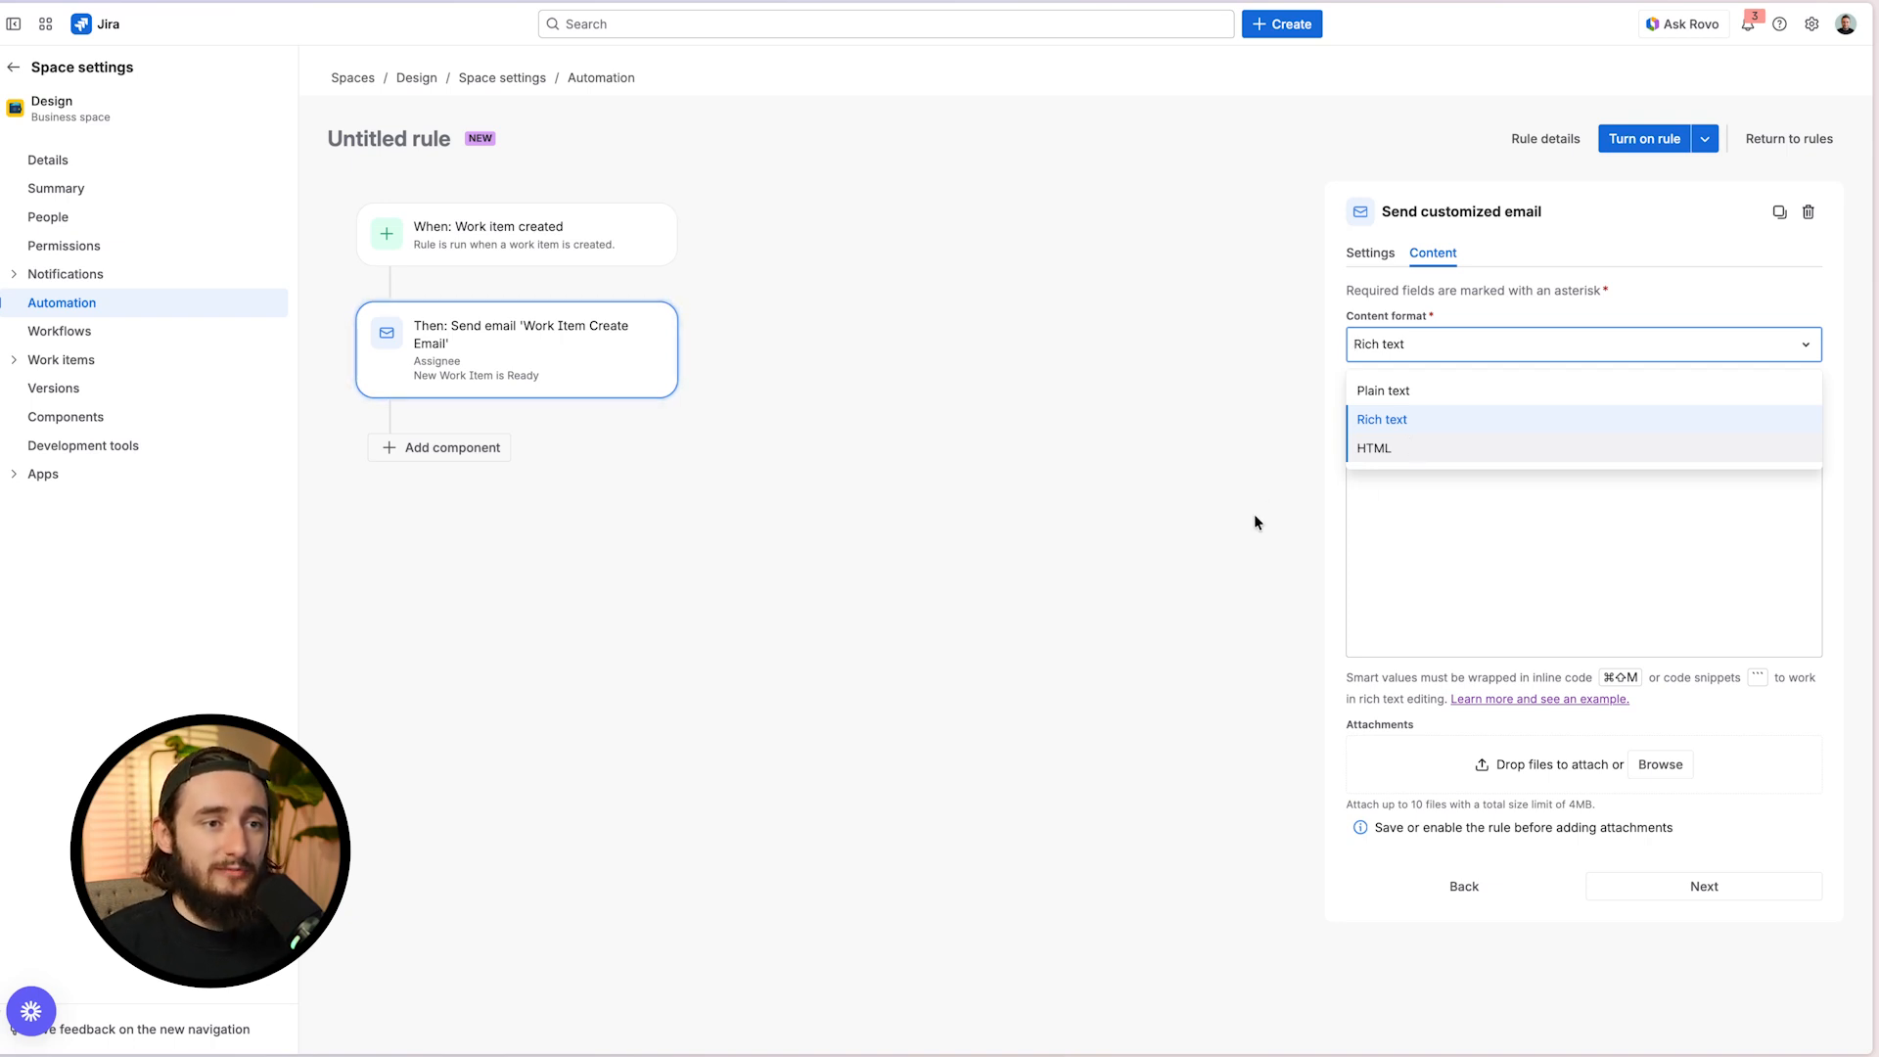
{"action": "left_click", "coordinate": [1383, 420]}
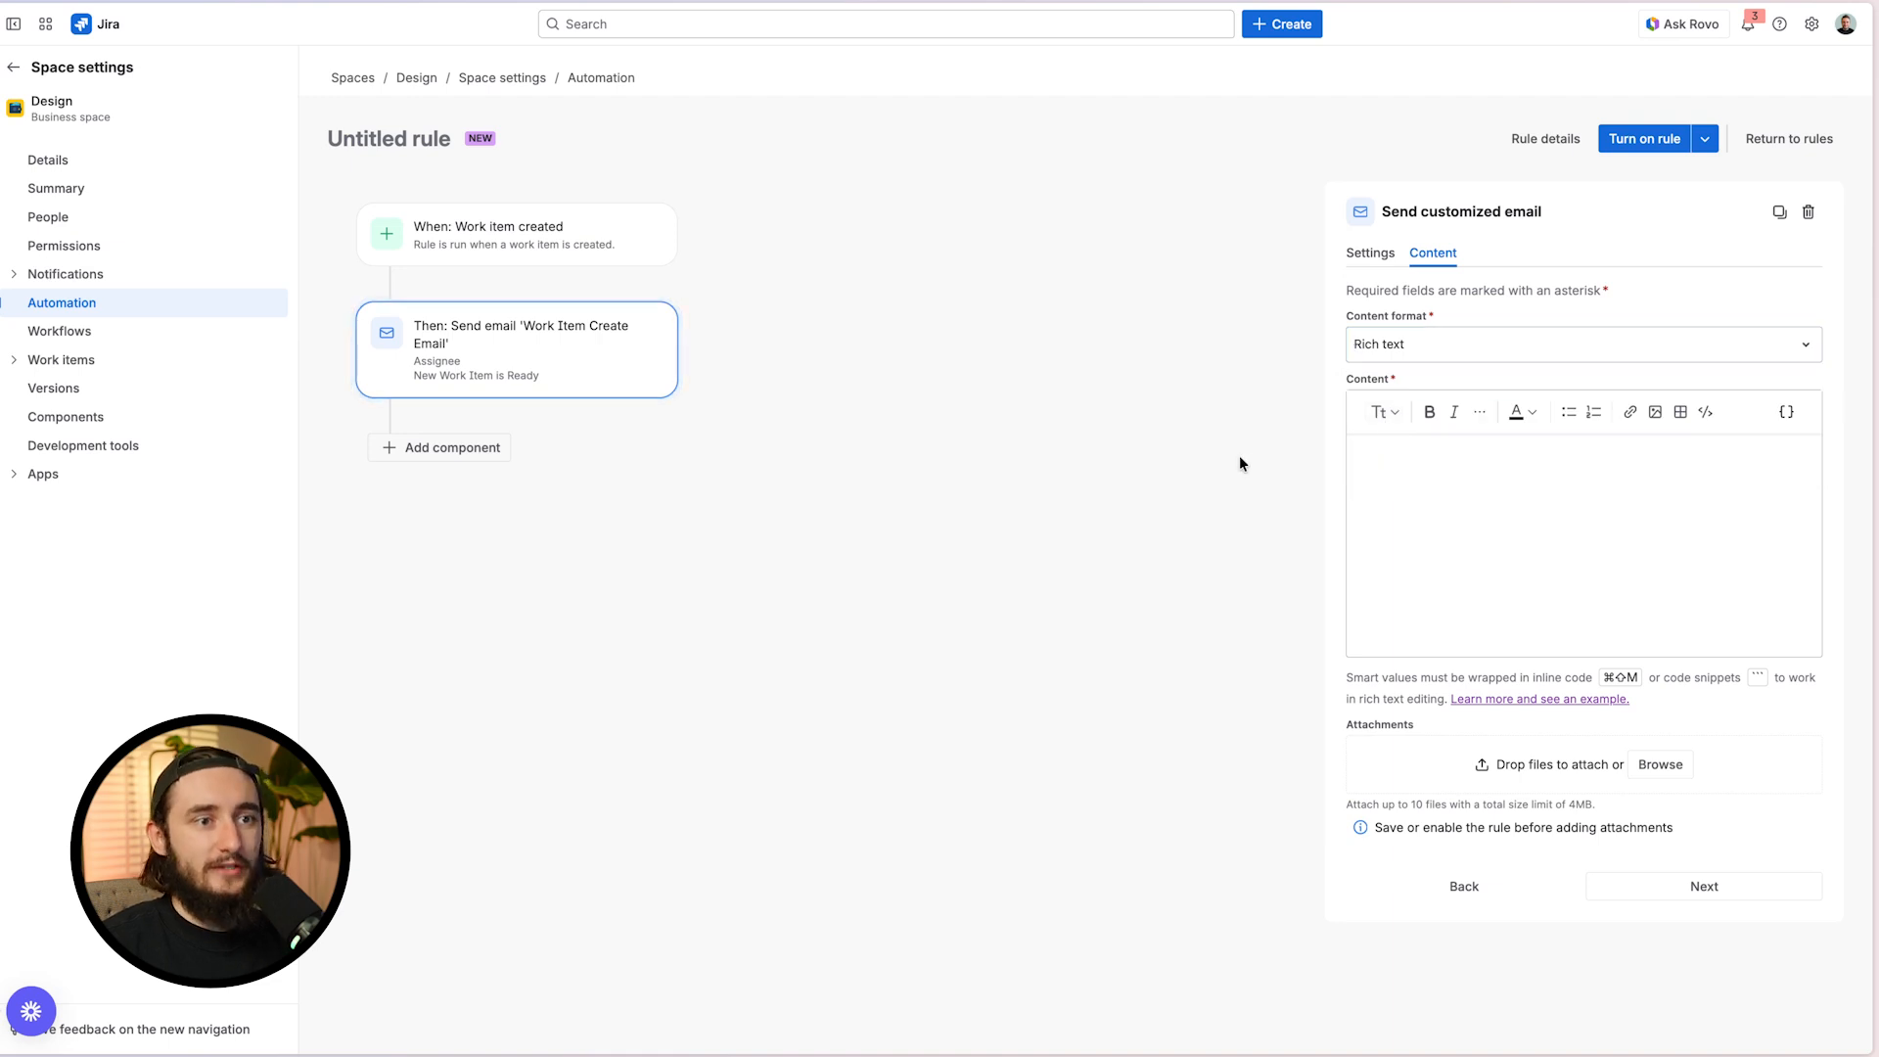
{"action": "left_click", "coordinate": [1379, 360]}
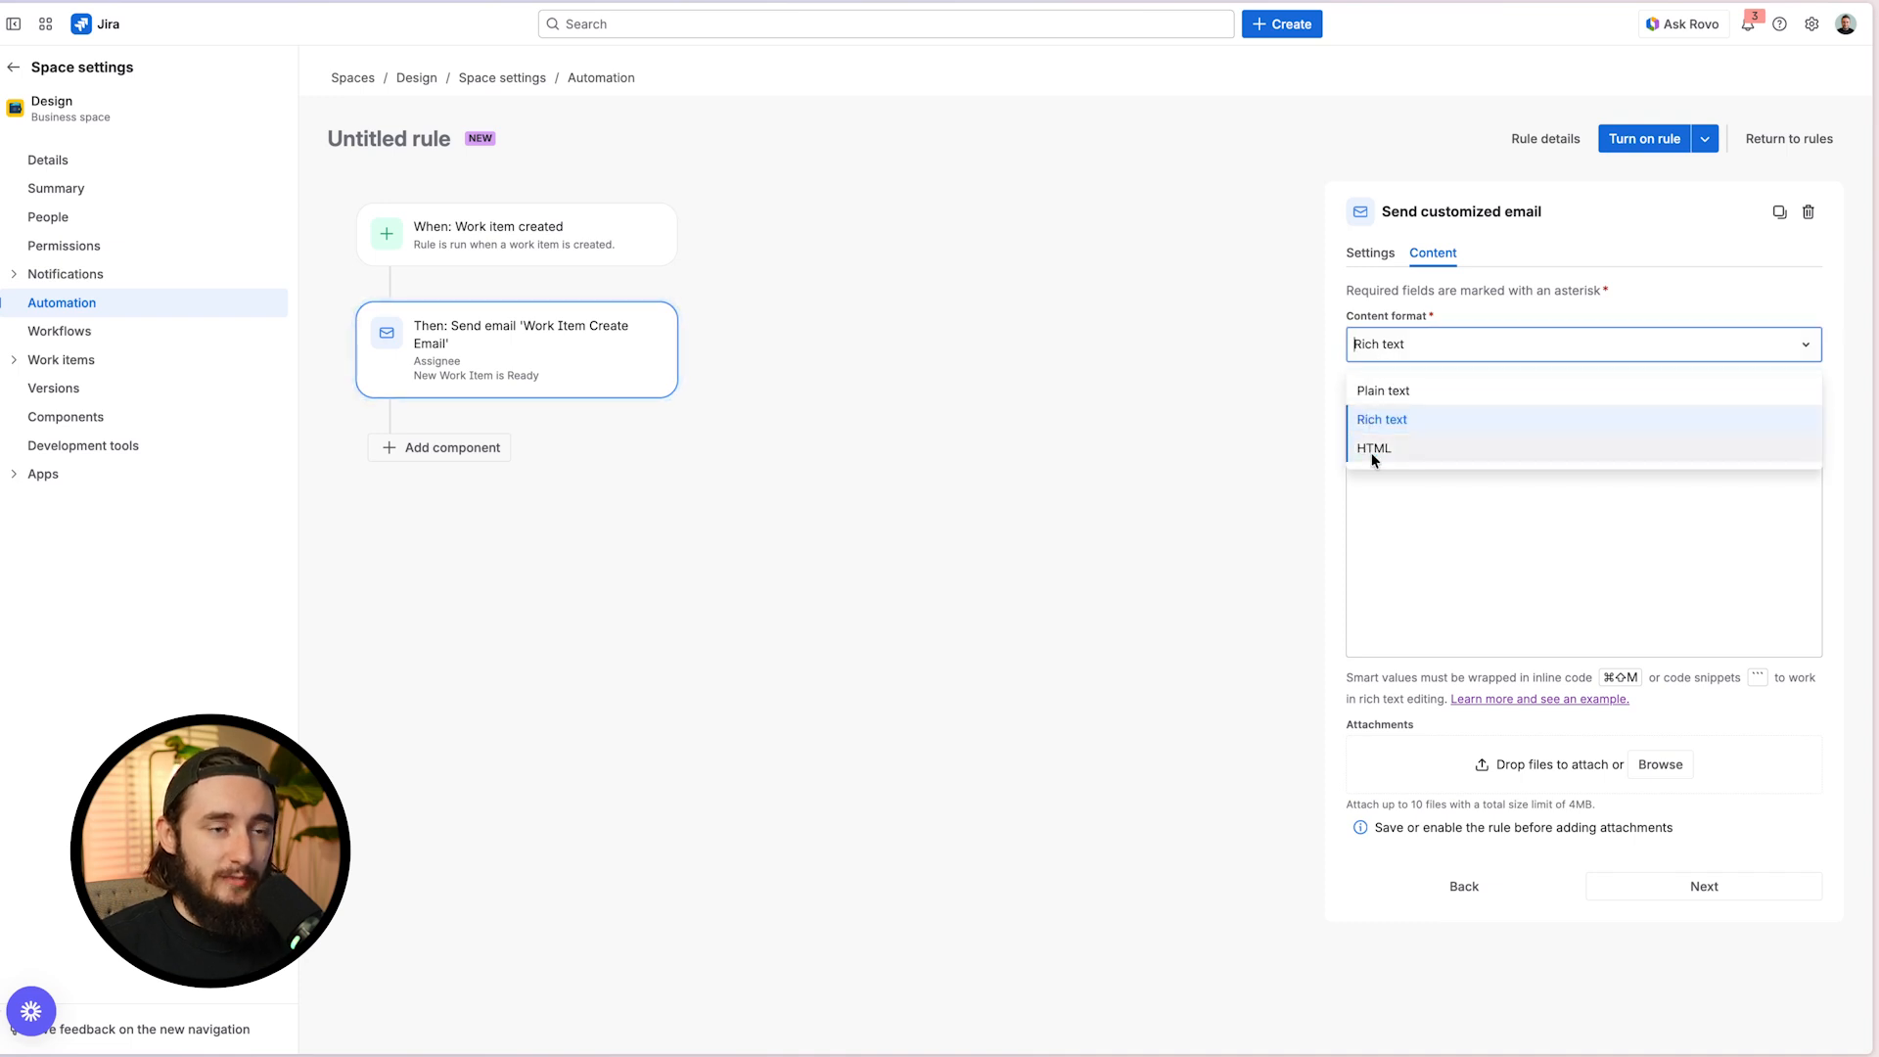
{"action": "left_click", "coordinate": [1400, 391]}
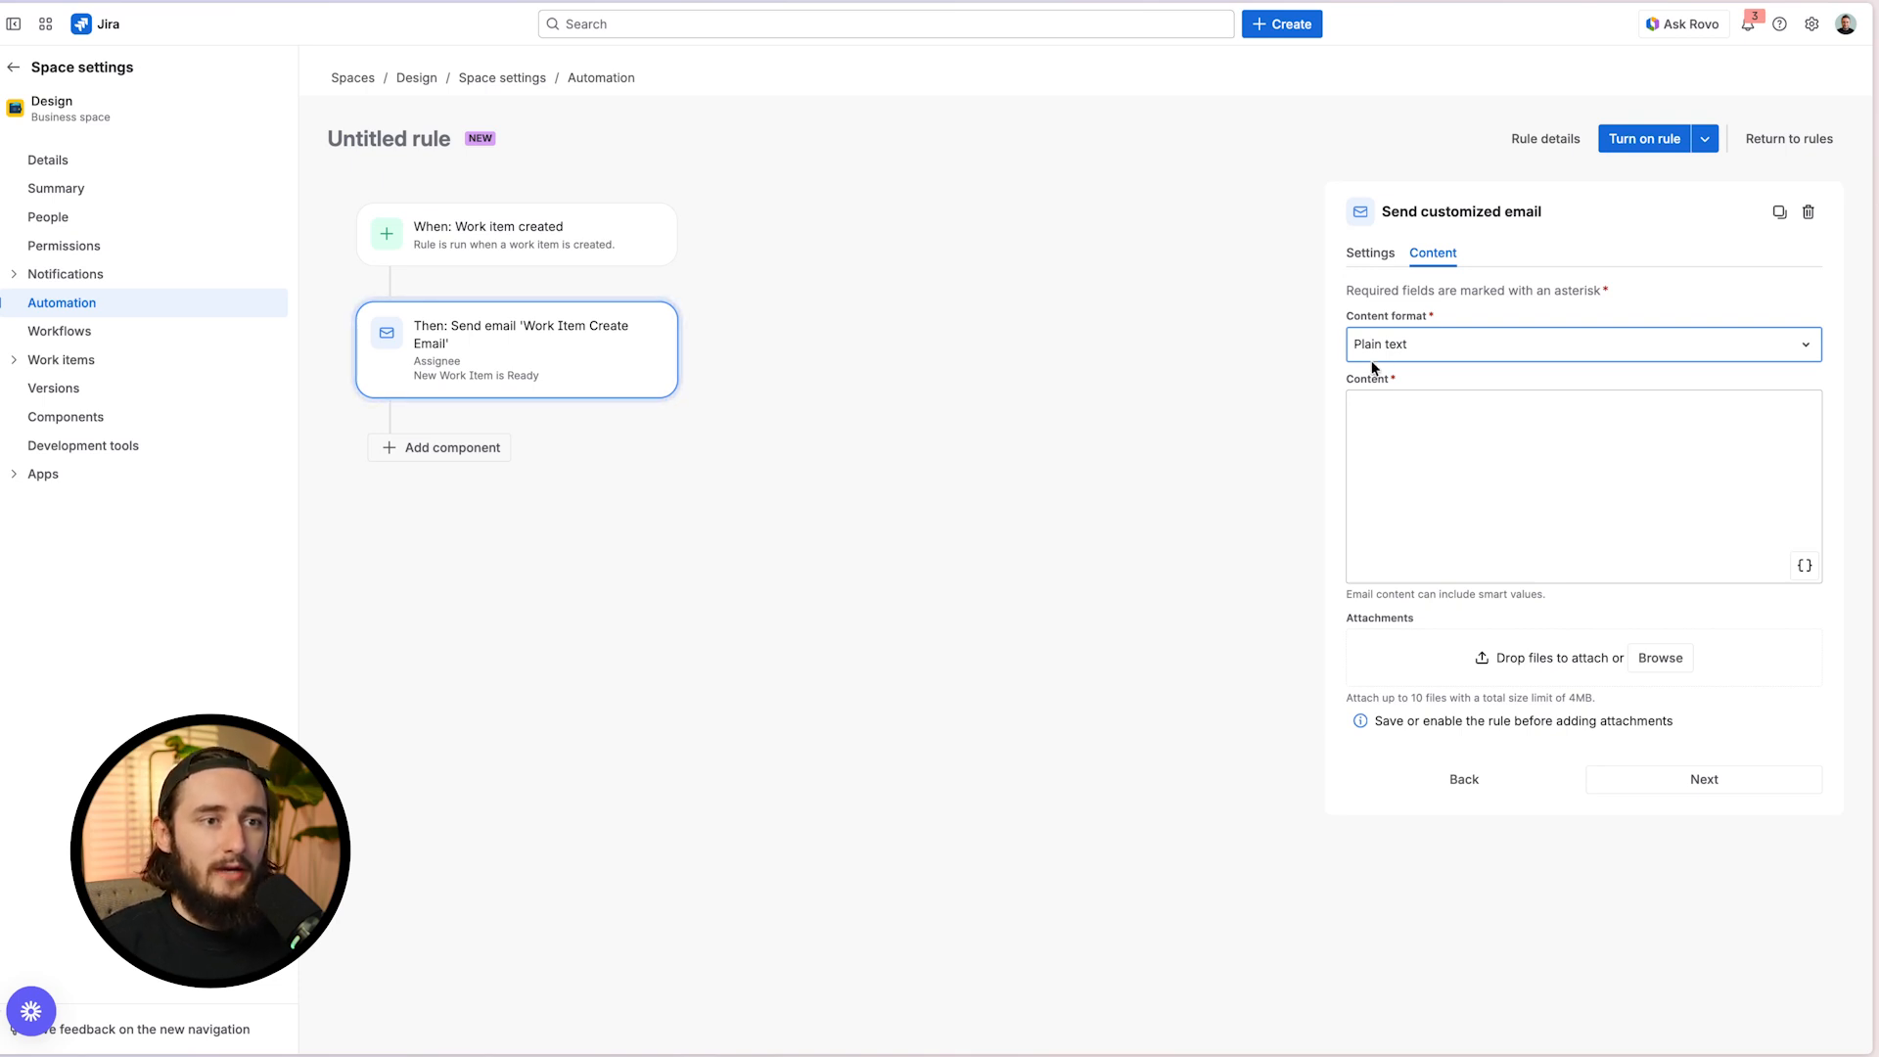
{"action": "left_click", "coordinate": [1466, 358]}
{"action": "left_click", "coordinate": [1448, 421]}
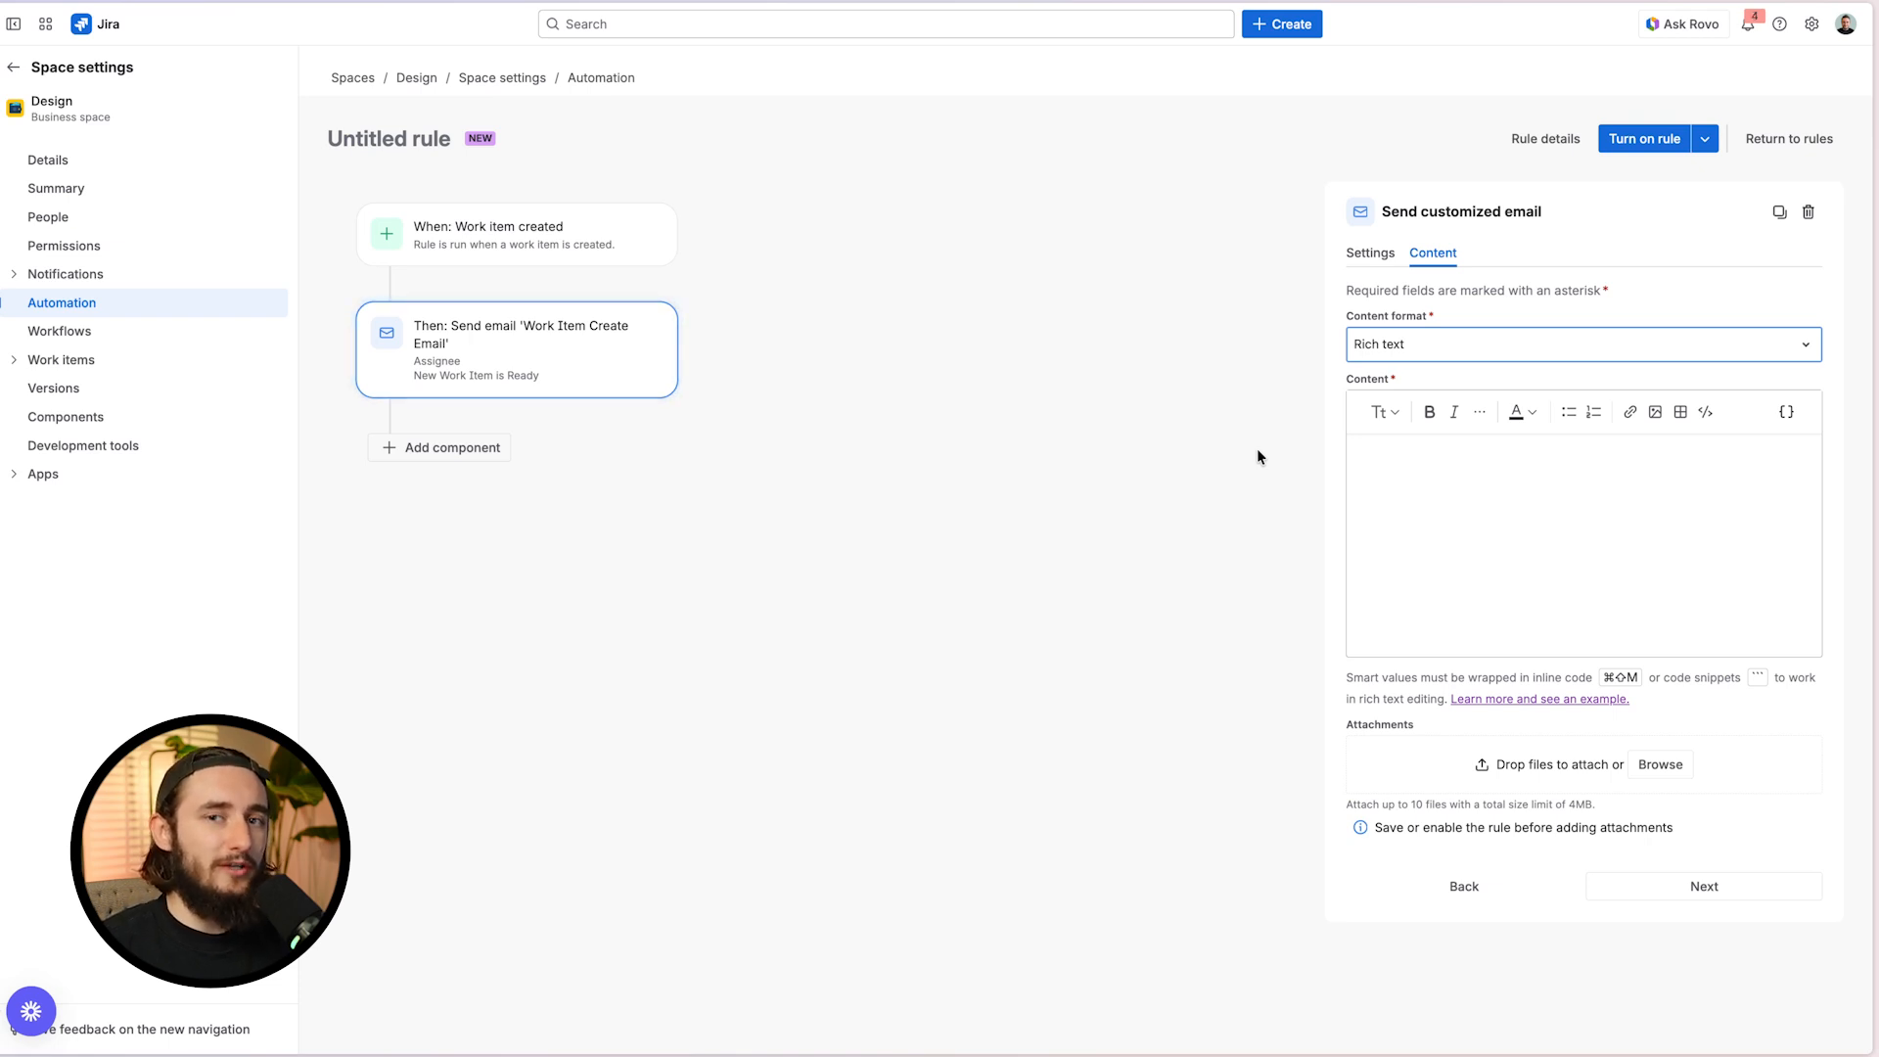
Write the email body as four lines: "Hello,", "This is a reminder for.....", "Please respond or add a comment." and "Thanks,"
{"action": "left_click", "coordinate": [1435, 493]}
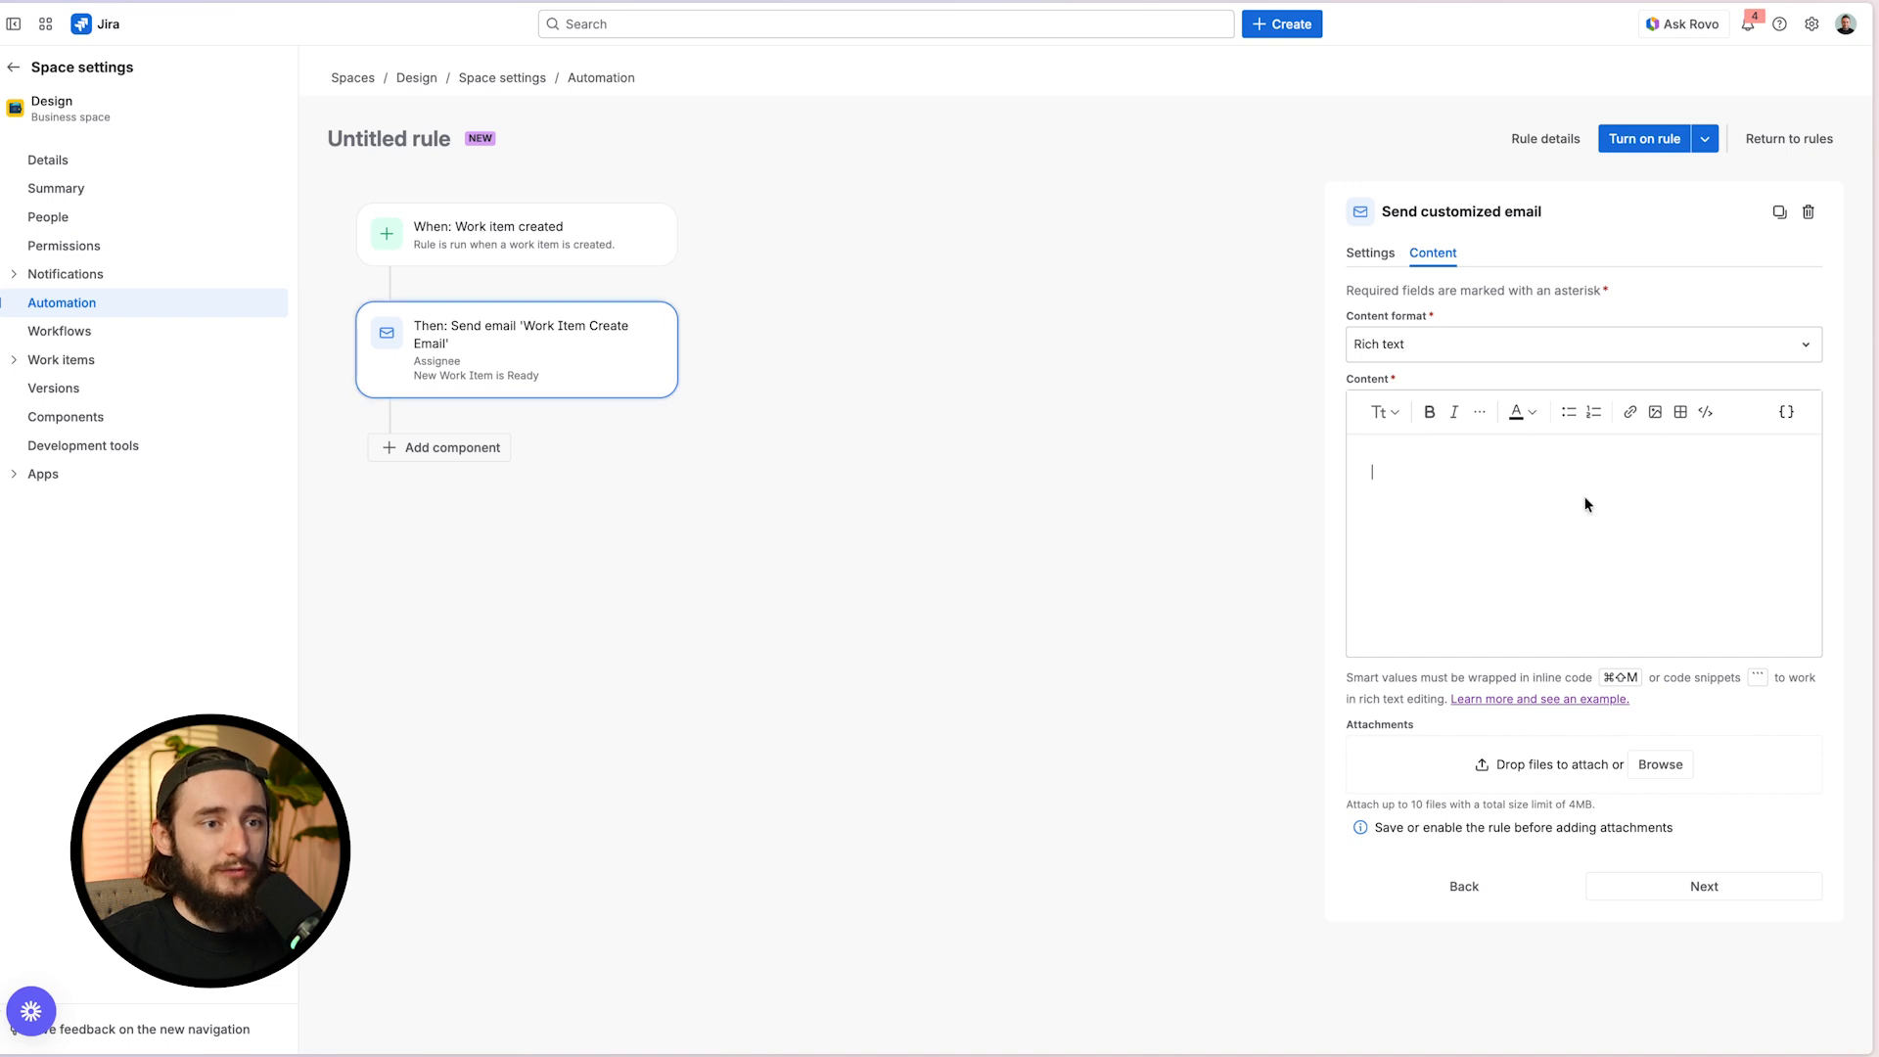
{"action": "type", "text": "Hello,"}
{"action": "key", "text": "BackSpace"}
{"action": "type", "text": "This is a reminder for"}
{"action": "key", "text": "BackSpace"}
{"action": "type", "text": "....."}
{"action": "key", "text": "Return"}
{"action": "type", "text": "Please respo"}
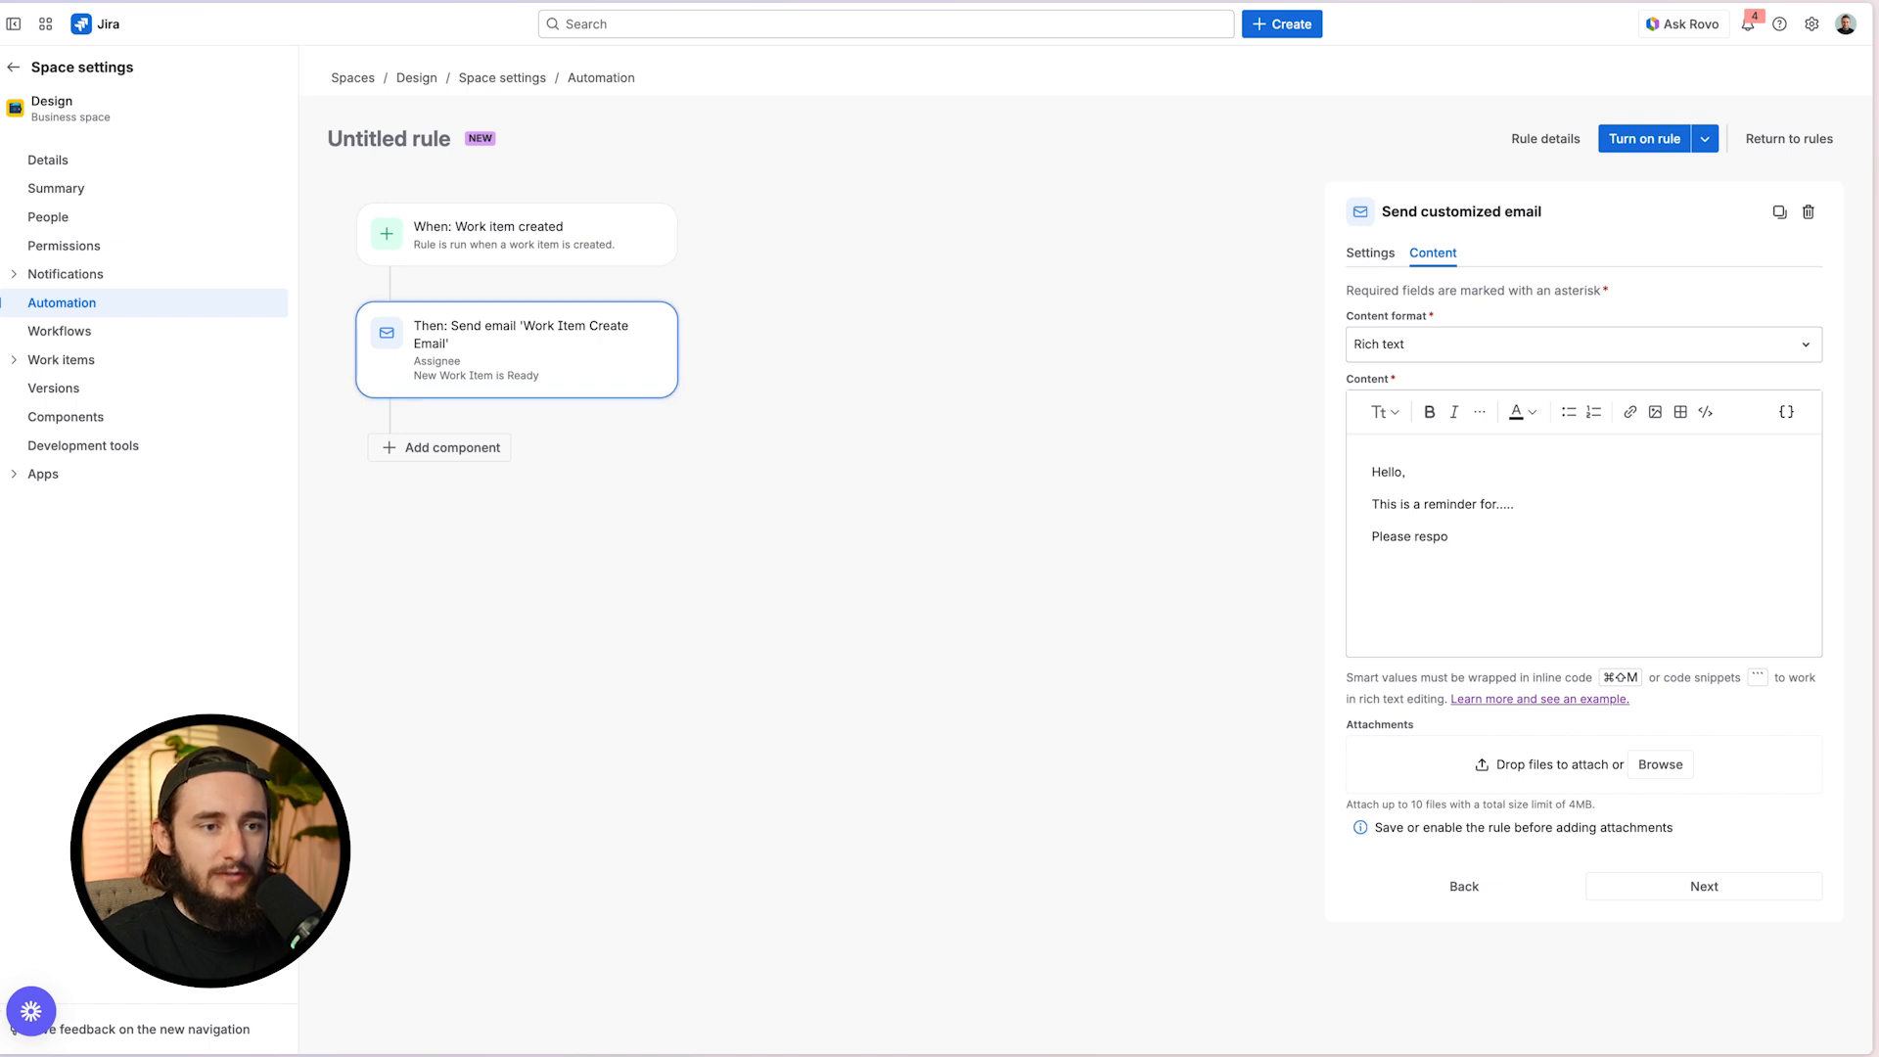
{"action": "type", "text": "nd or add a comment."}
{"action": "key", "text": "Return"}
{"action": "type", "text": "Thanks,"}
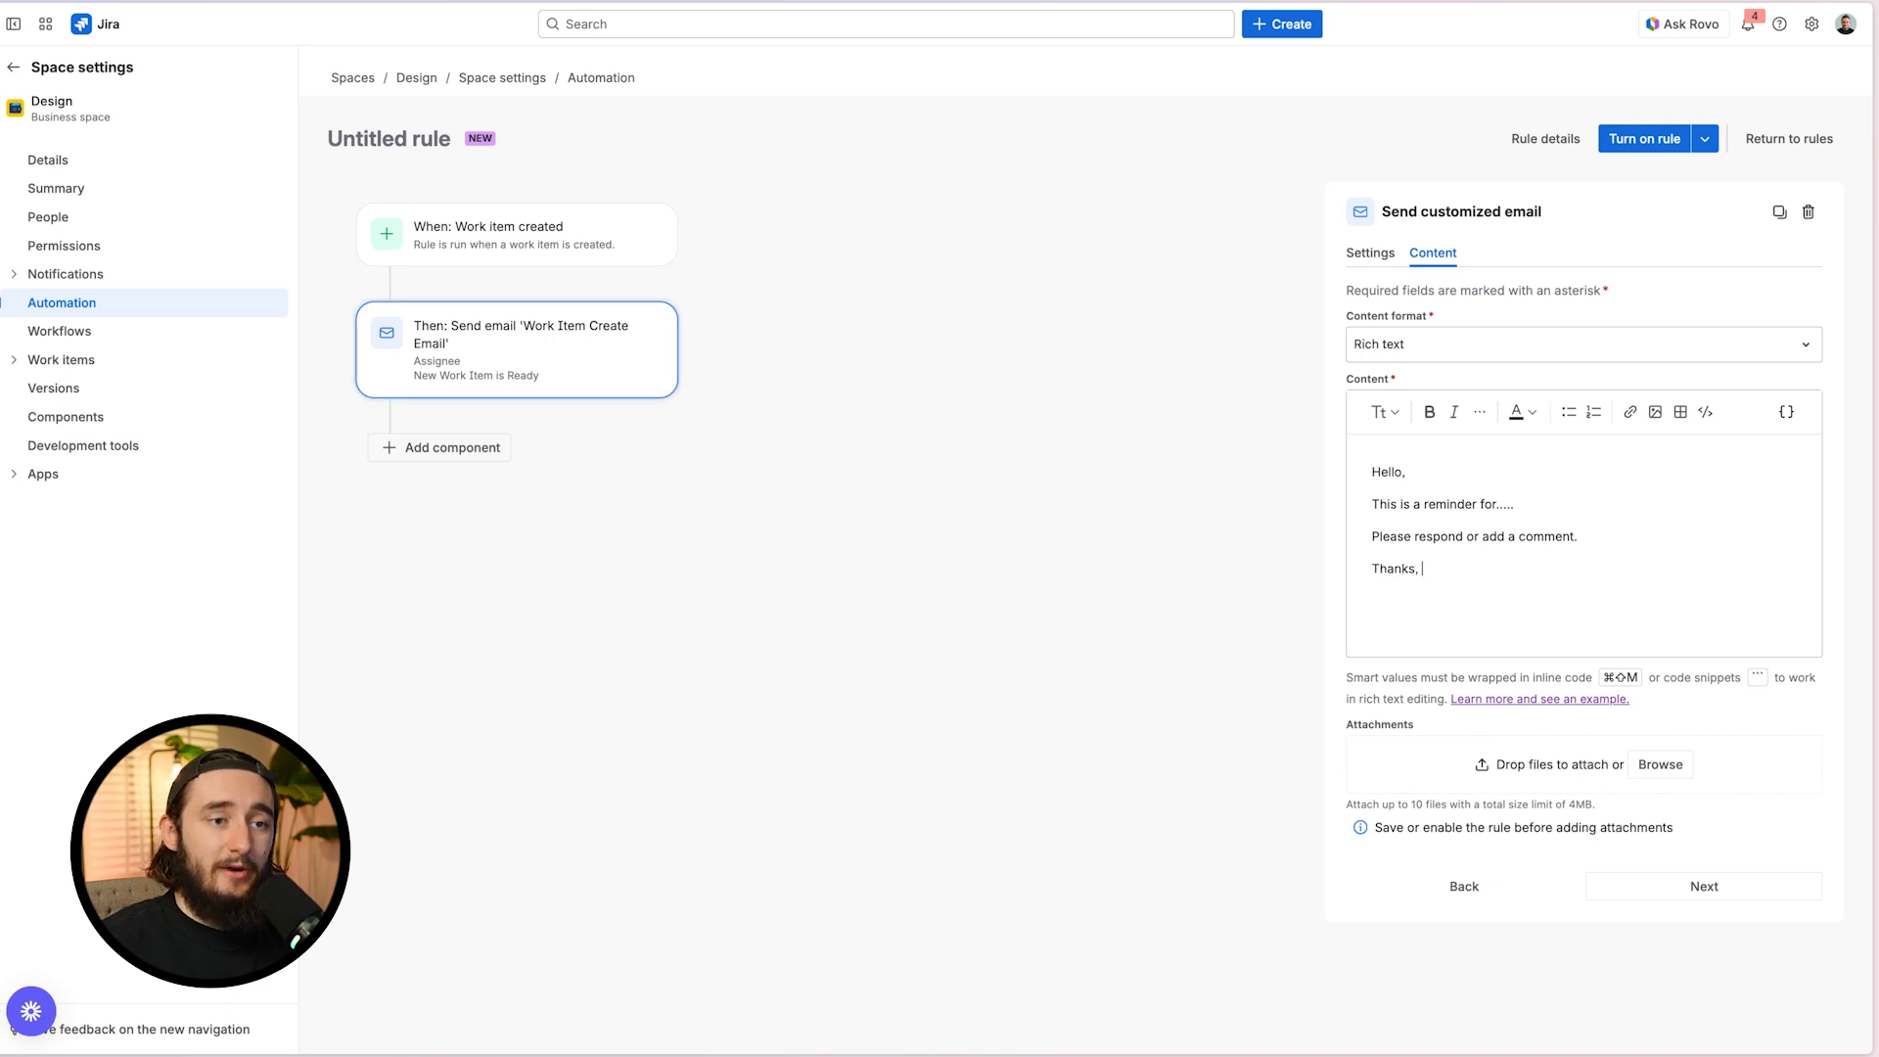
Format the "This is a reminder for....." line in the email body as bold, italic and strikethrough
{"action": "left_click_drag", "start_coordinate": [1372, 504], "coordinate": [1724, 496]}
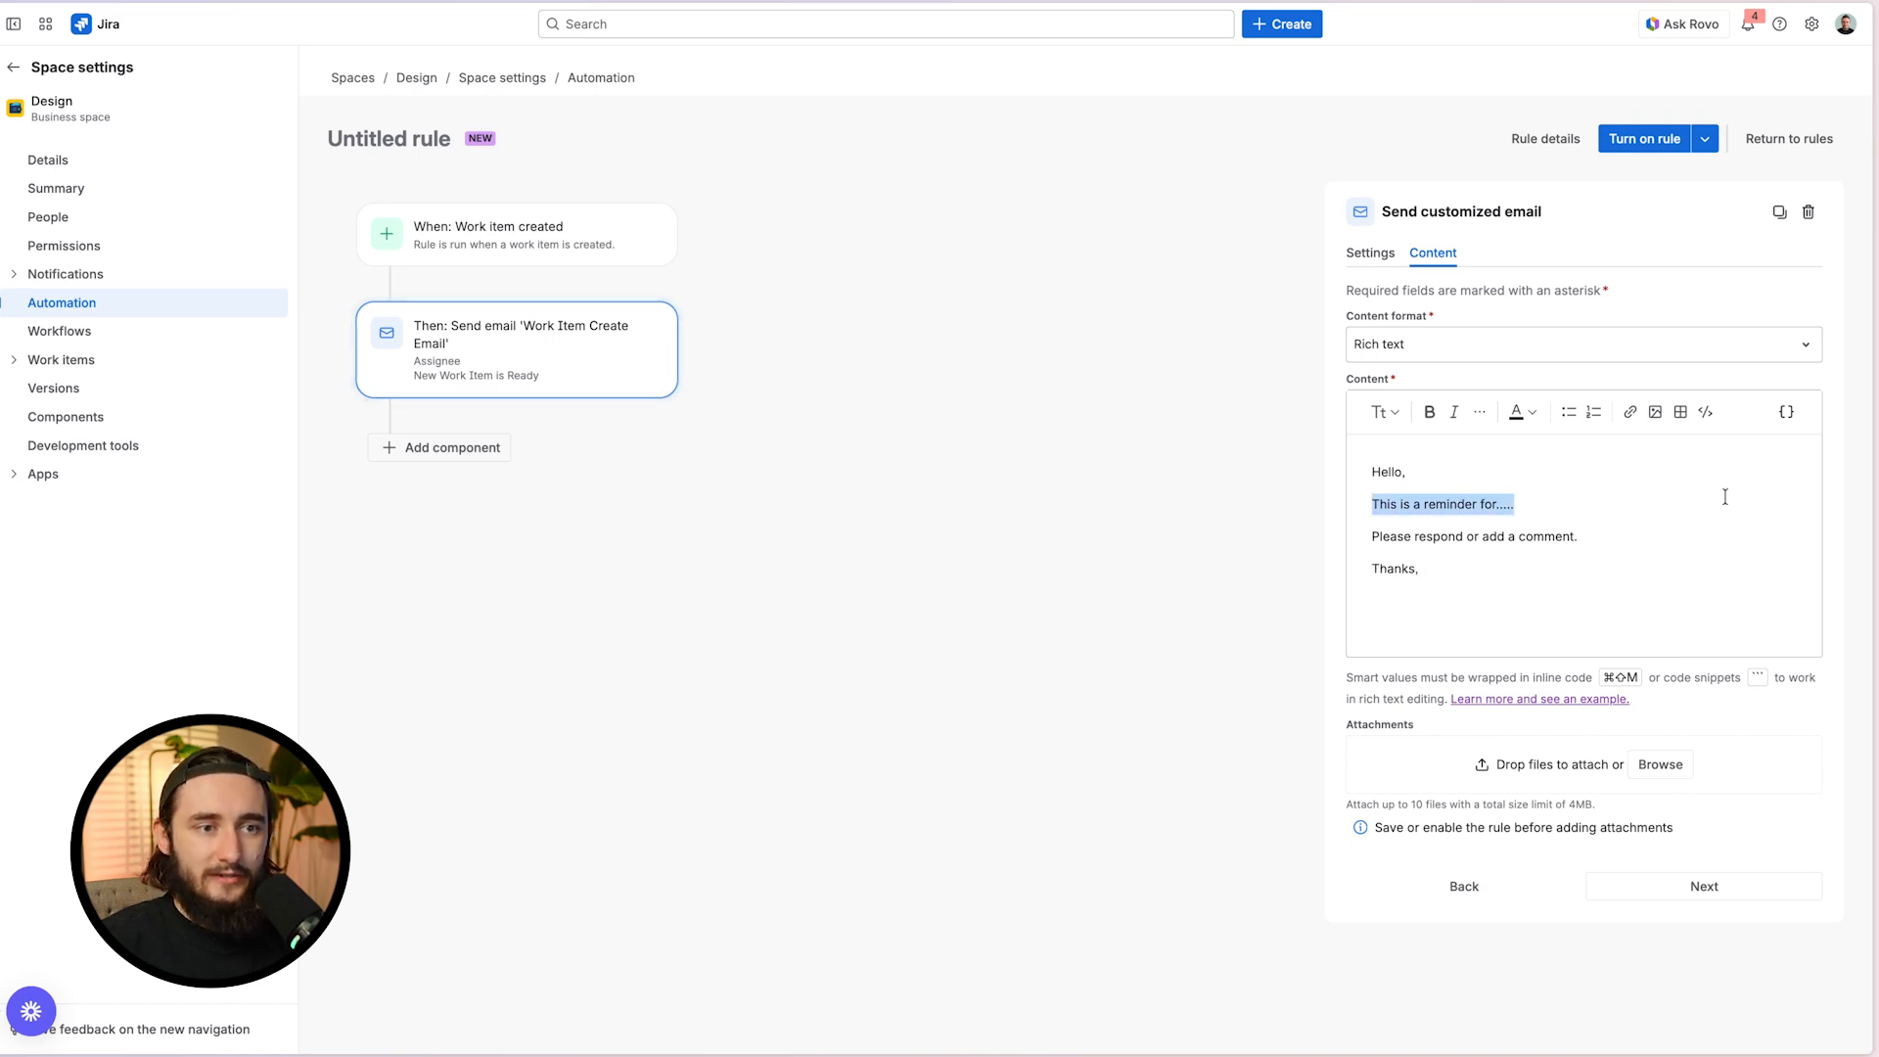
{"action": "left_click", "coordinate": [1428, 412]}
{"action": "left_click", "coordinate": [1454, 413]}
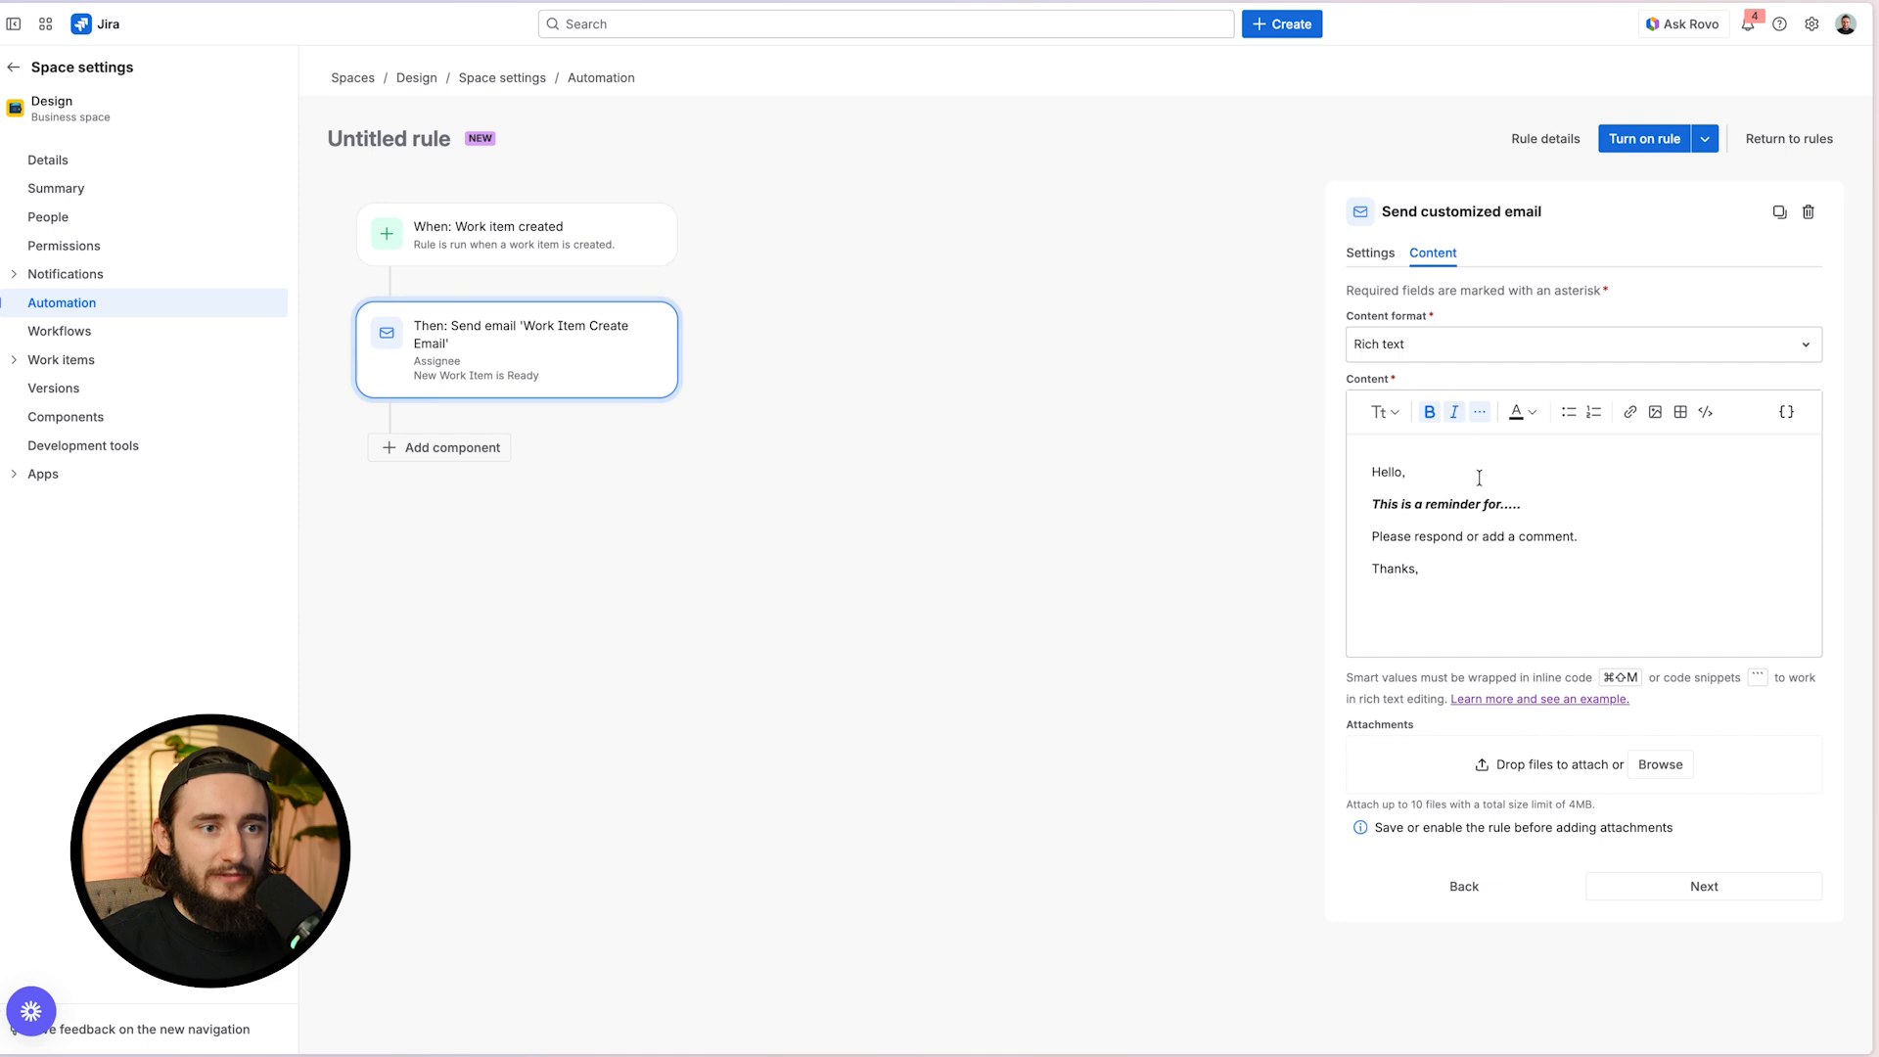
{"action": "left_click_drag", "start_coordinate": [1536, 501], "coordinate": [1368, 507]}
{"action": "left_click", "coordinate": [1492, 411]}
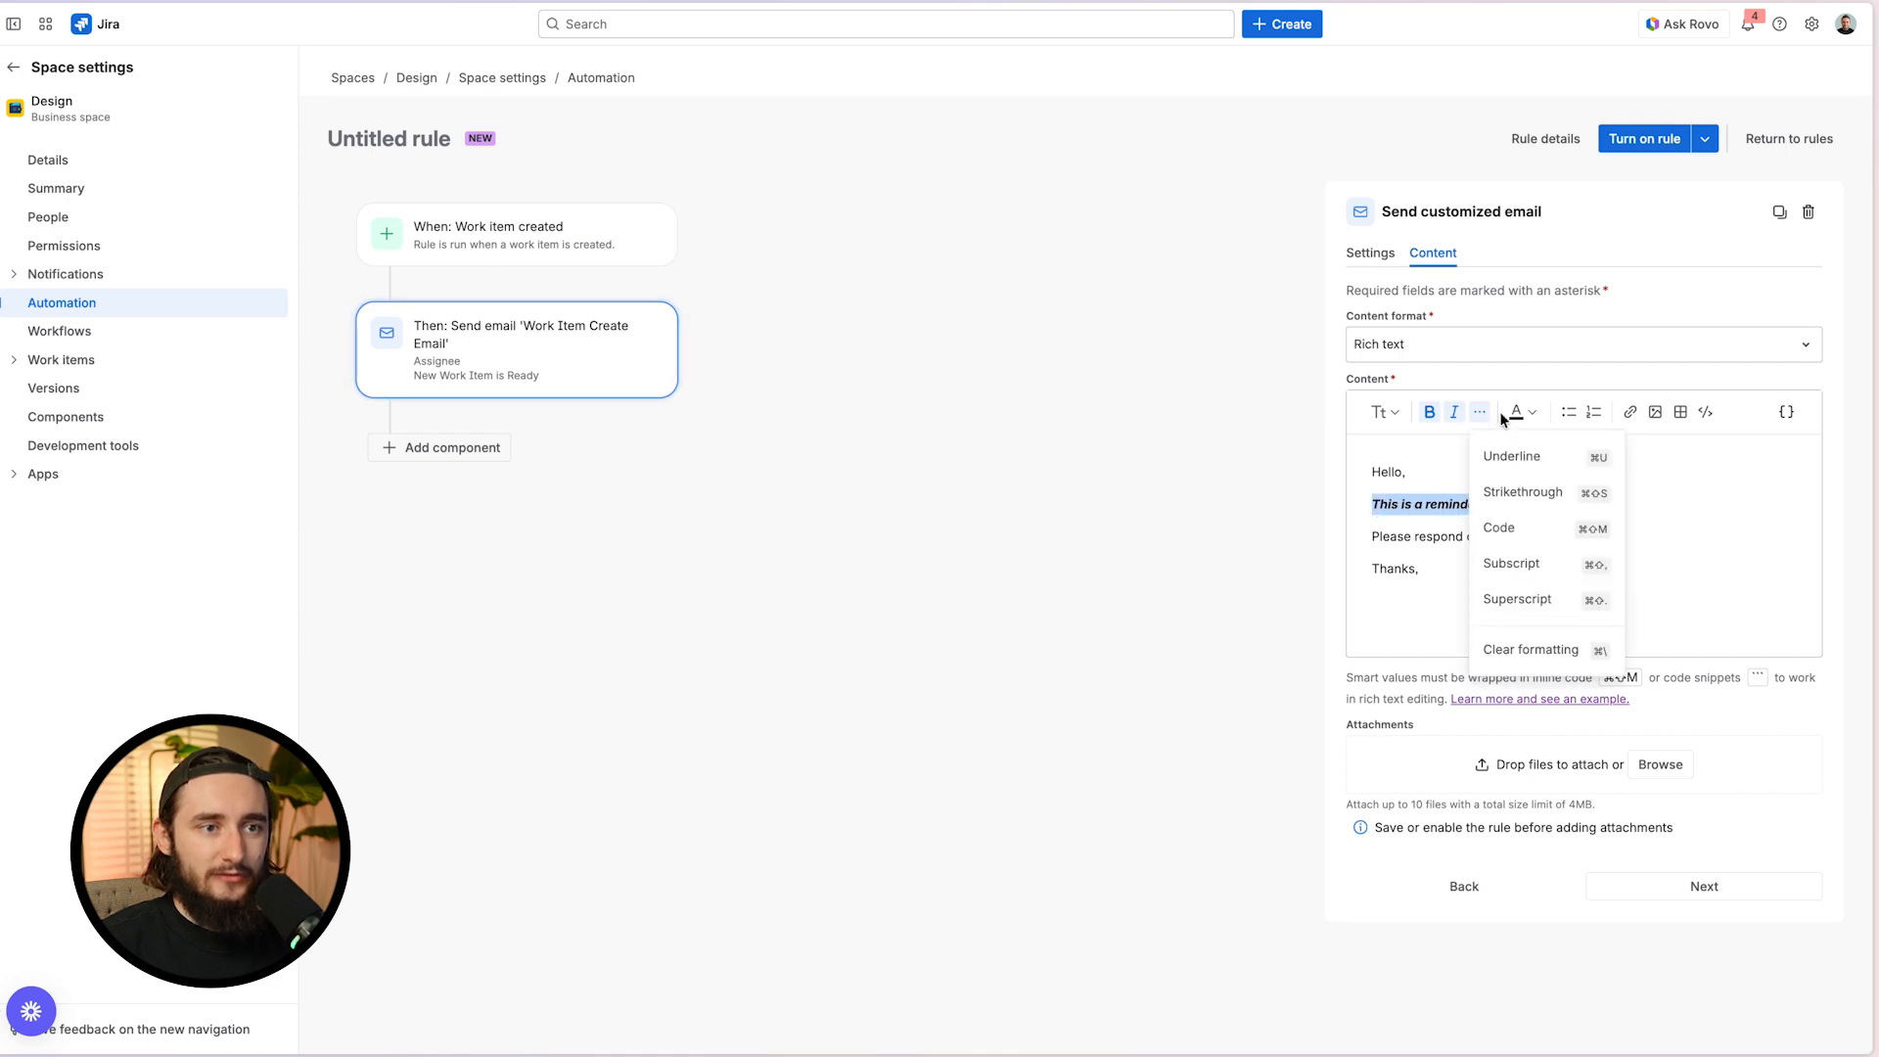
{"action": "left_click", "coordinate": [1560, 493]}
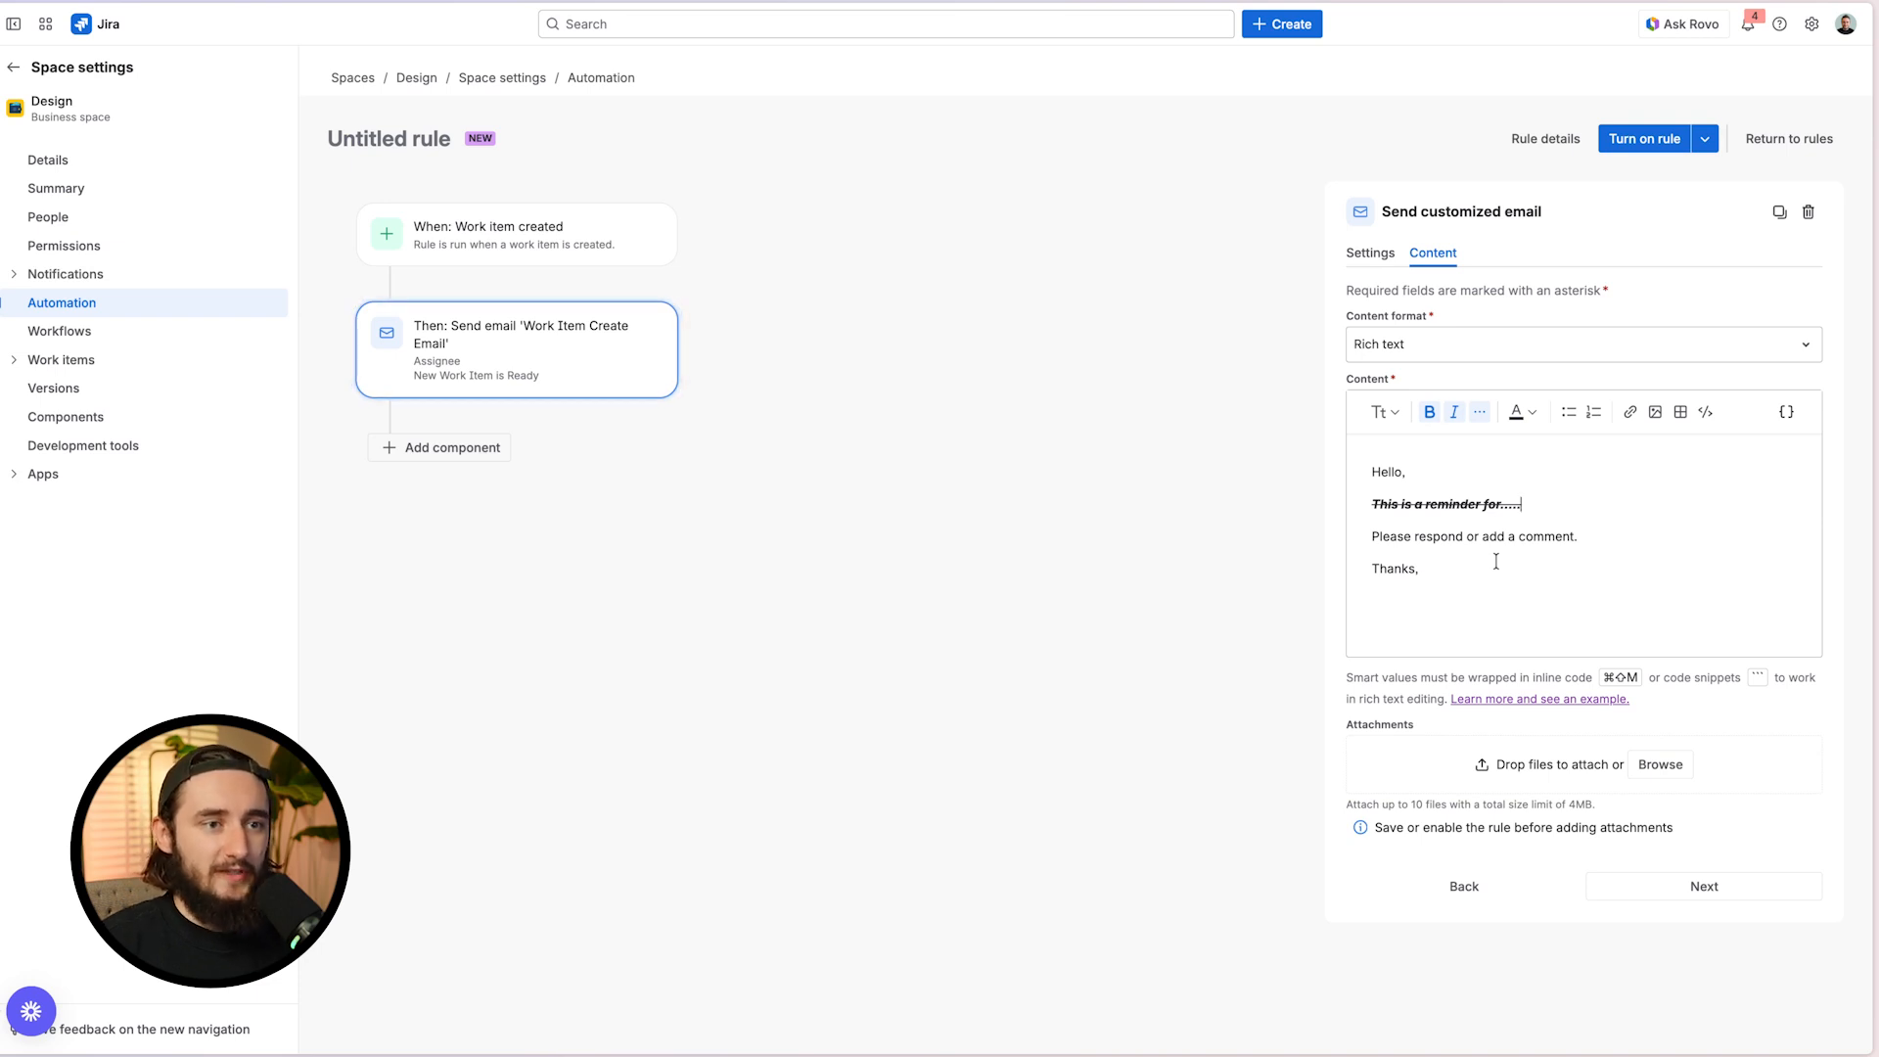
{"action": "left_click", "coordinate": [1373, 476]}
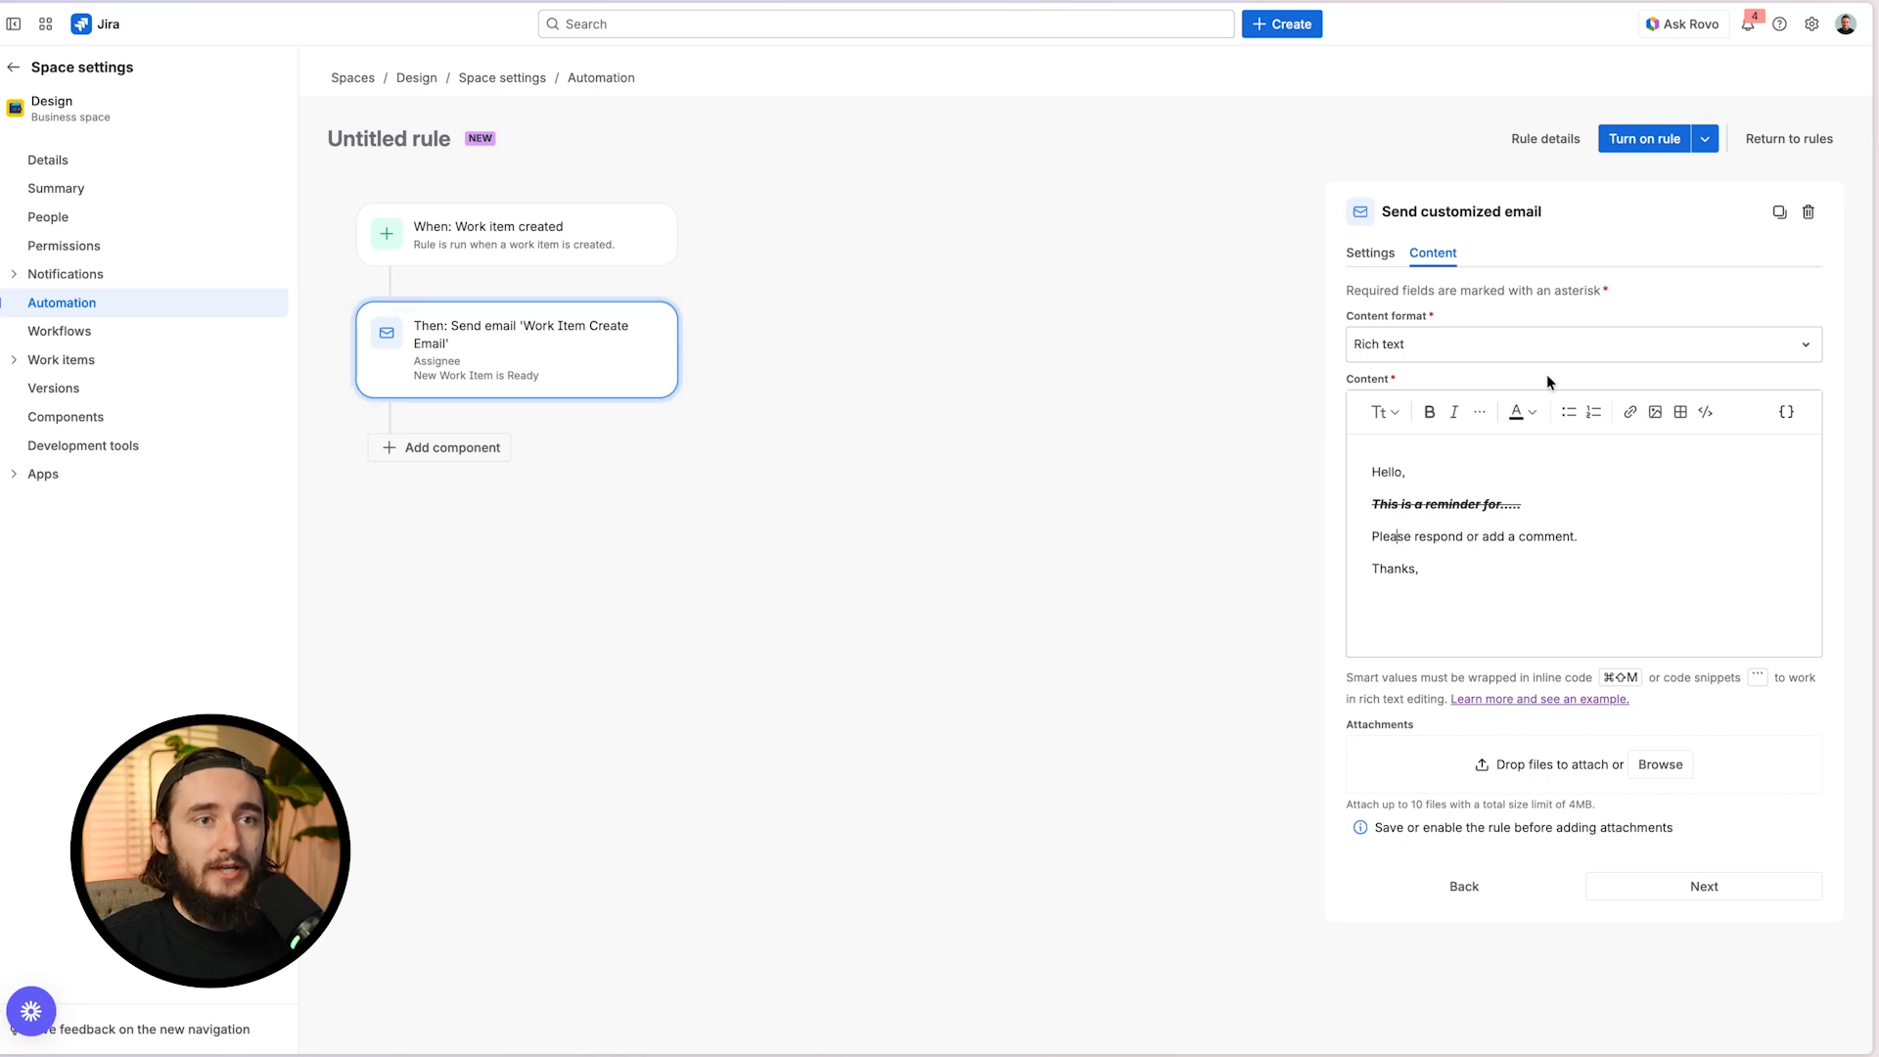
Name the automation rule "Work Item Created -> Send Email" and turn it on
{"action": "left_click", "coordinate": [1644, 138]}
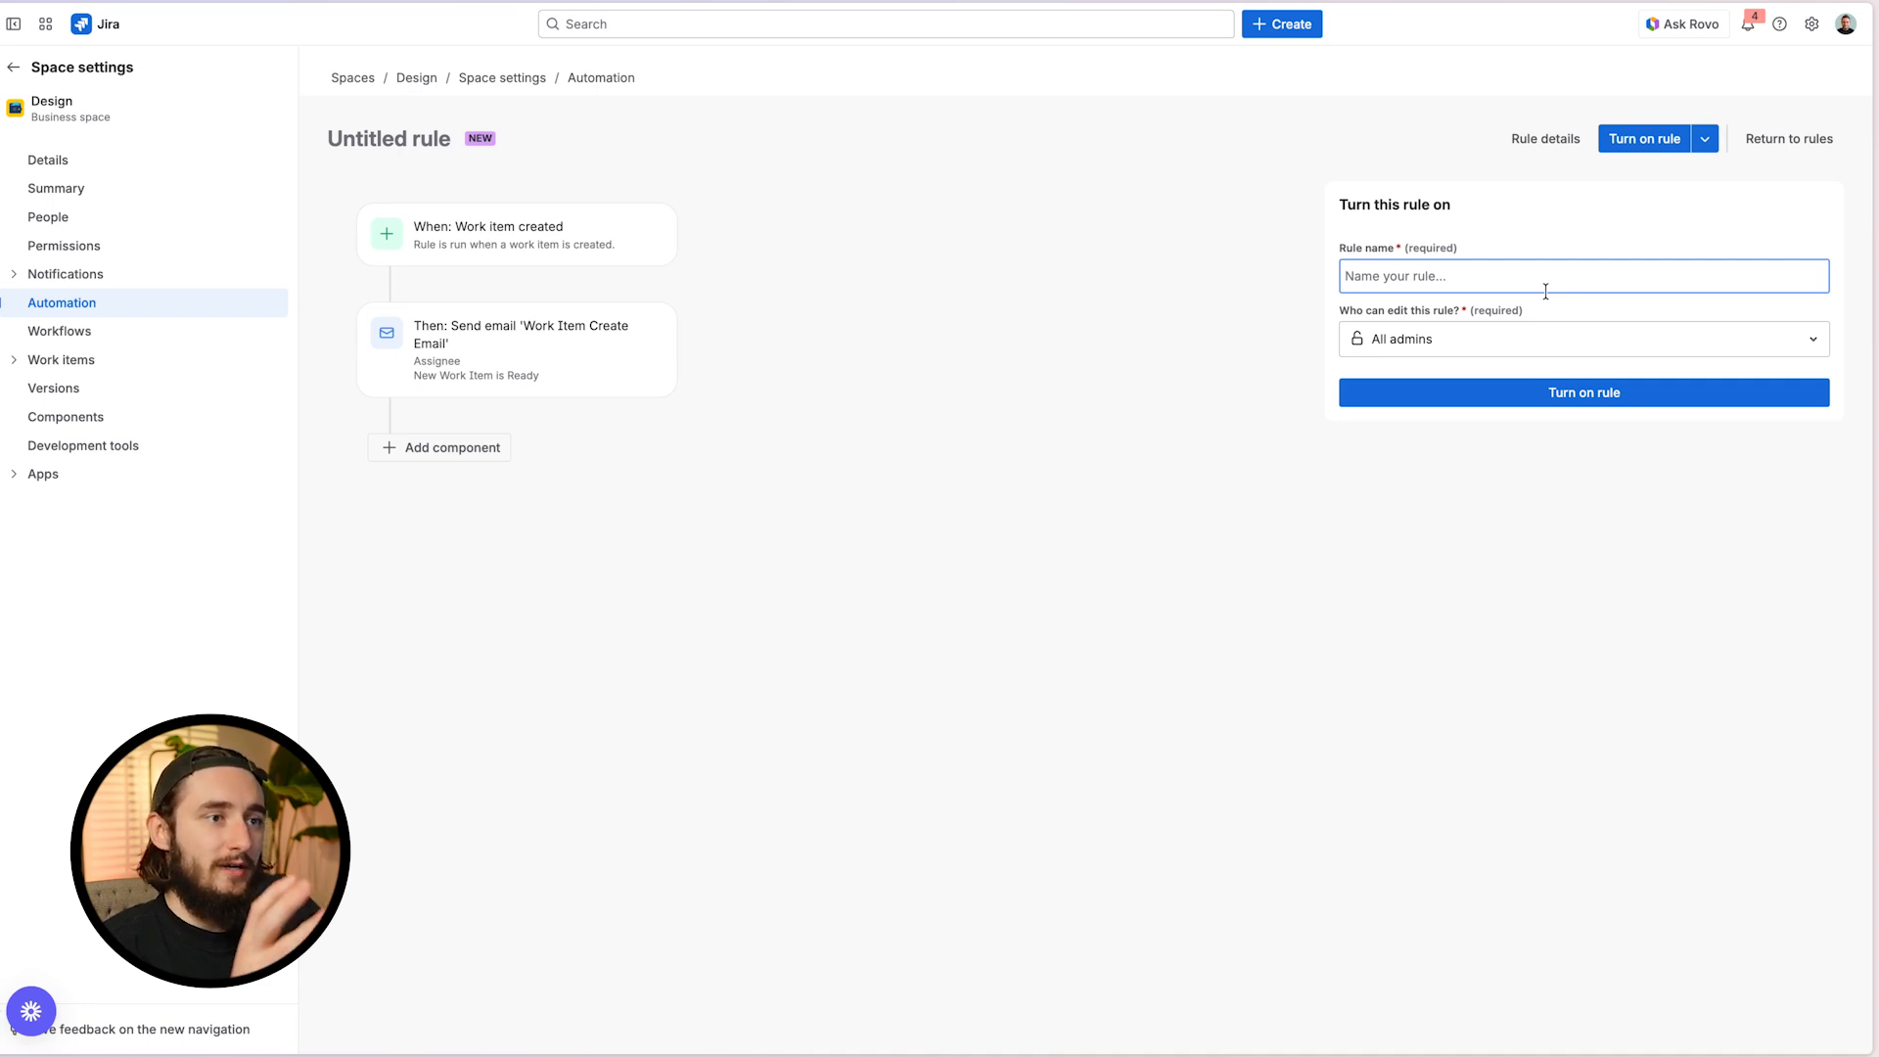
{"action": "type", "text": "W"}
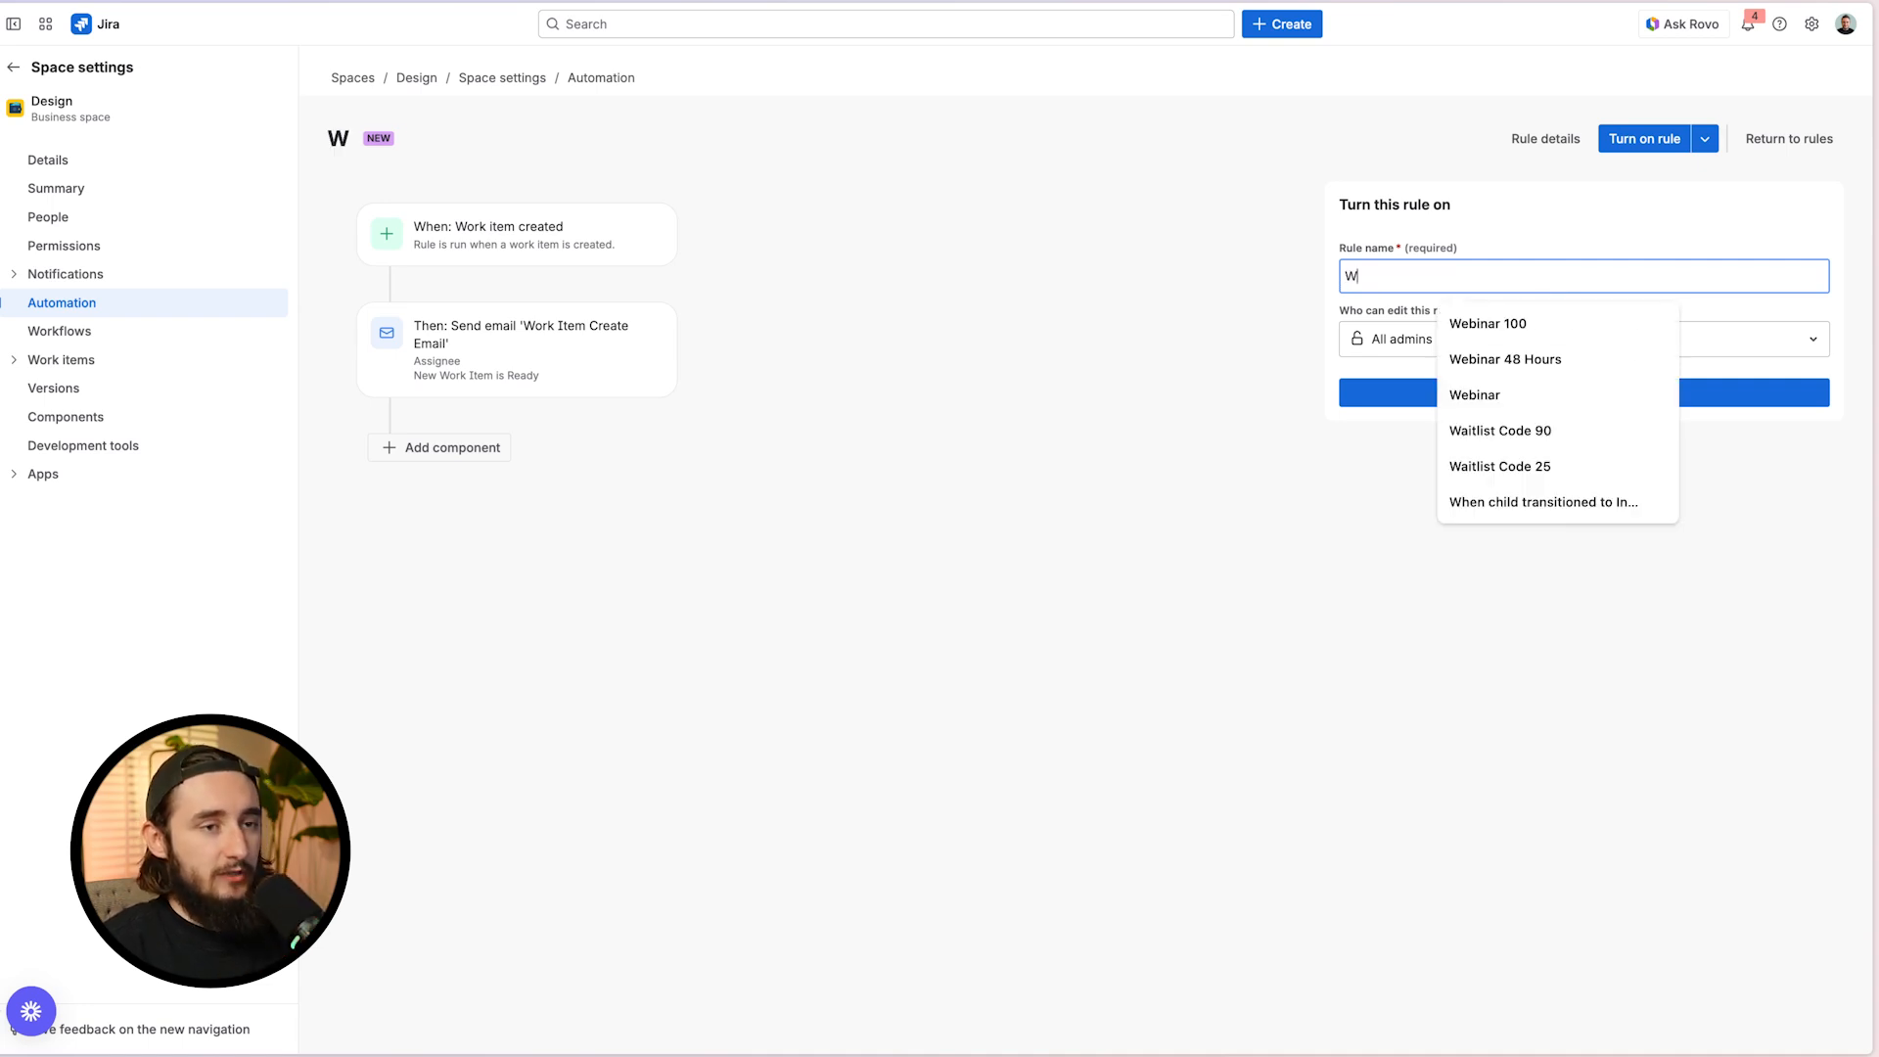
{"action": "type", "text": "ork Item C"}
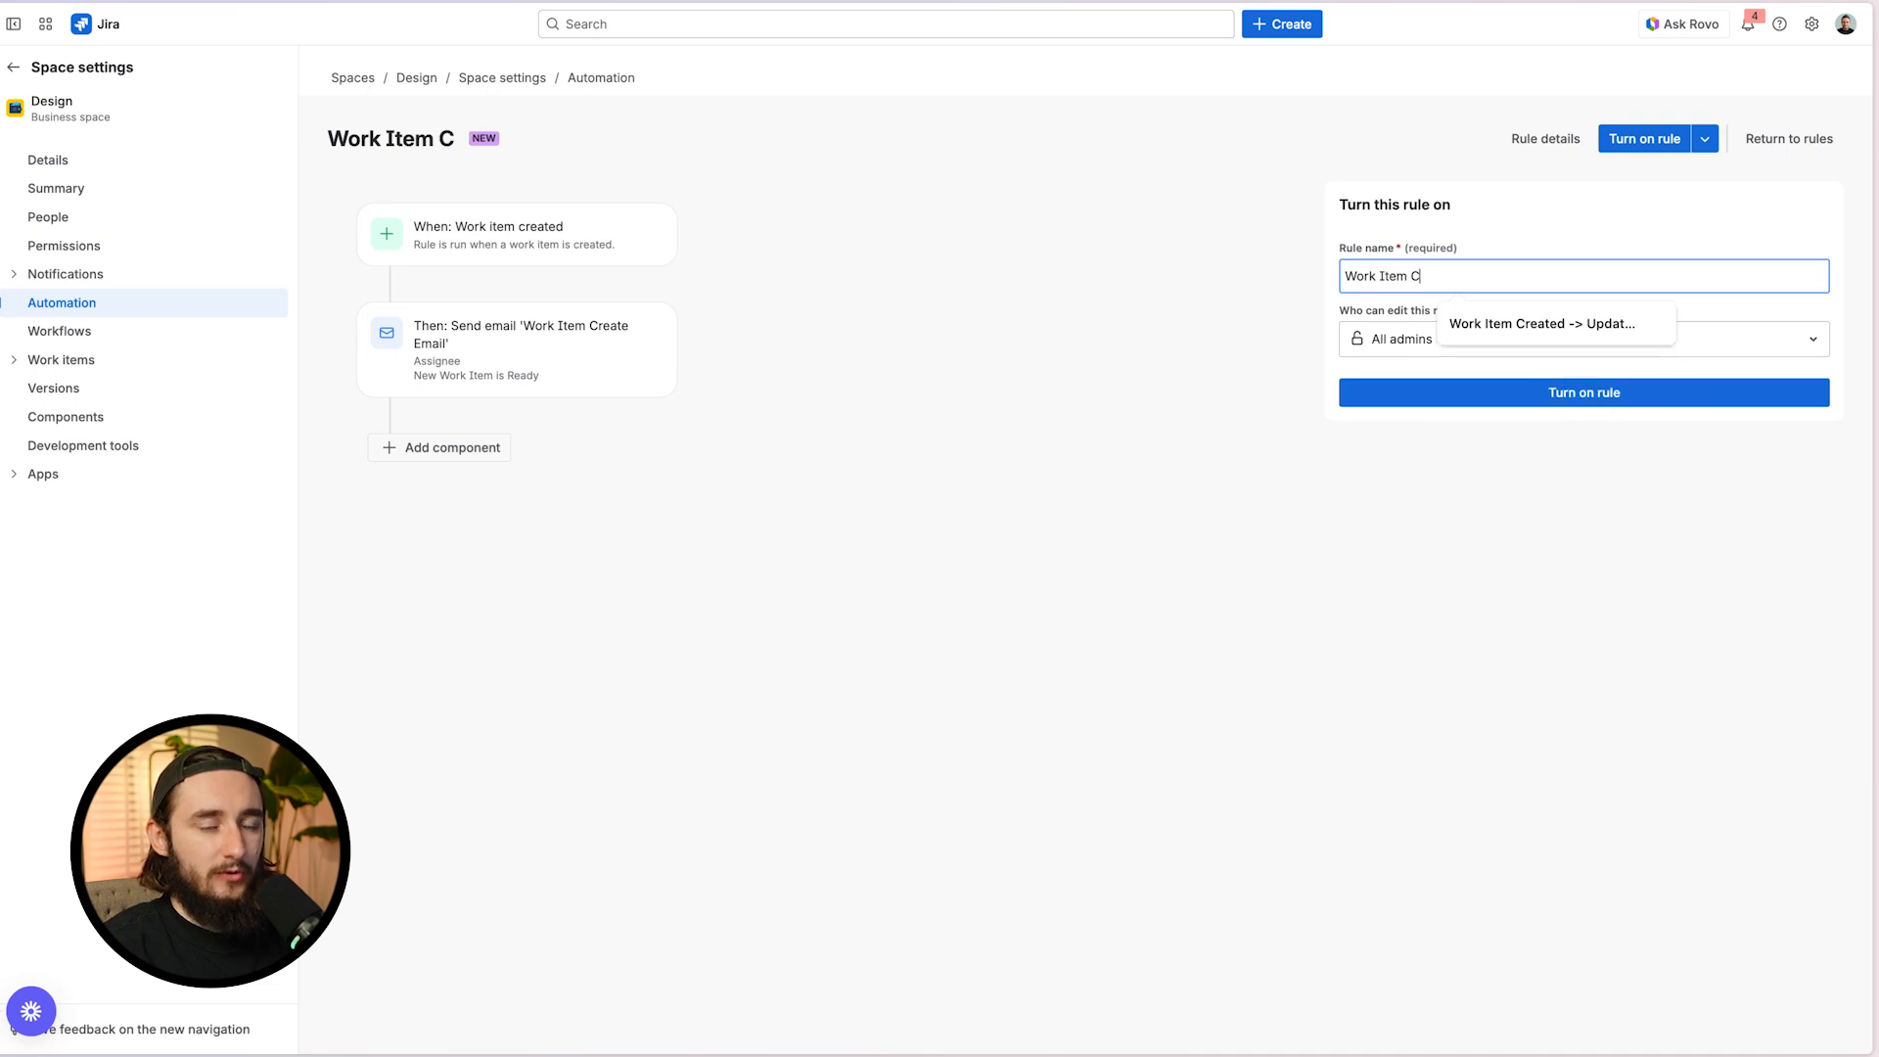
{"action": "type", "text": "reated -> Send EM"}
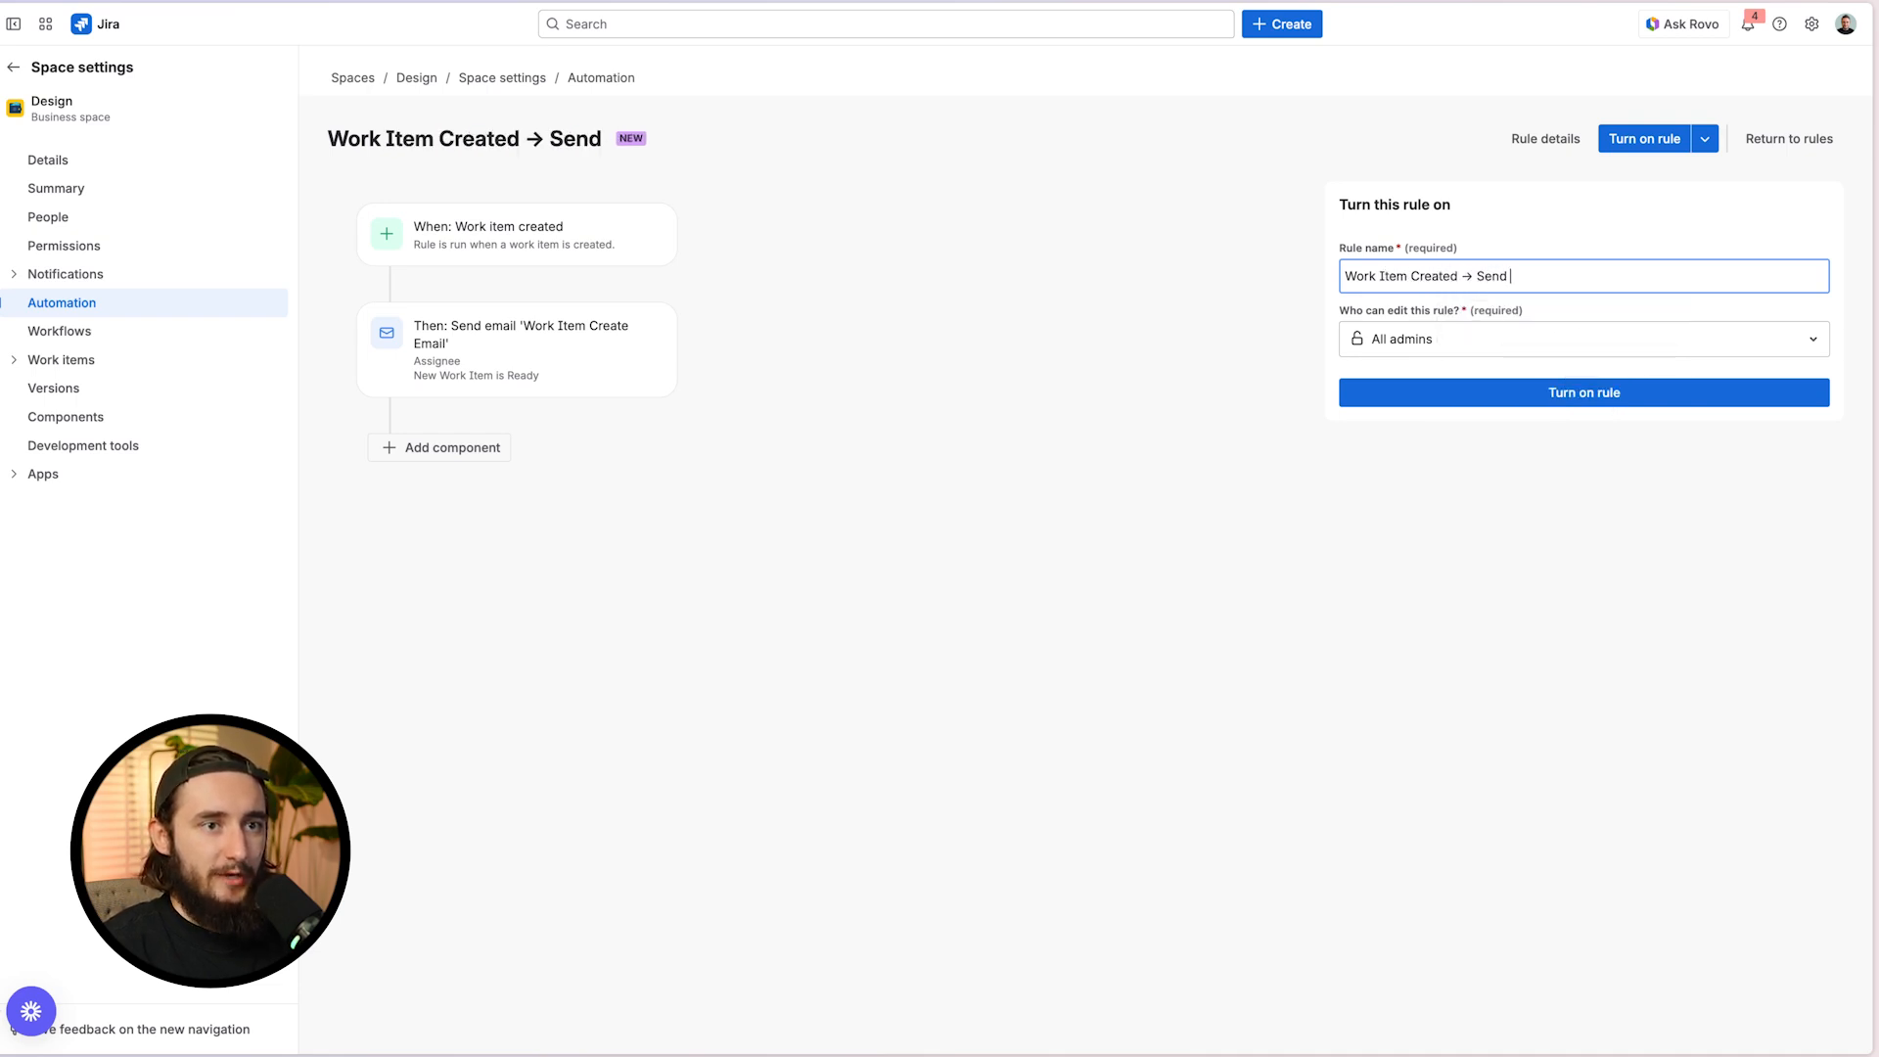
{"action": "key", "text": "BackSpace"}
{"action": "type", "text": "mail"}
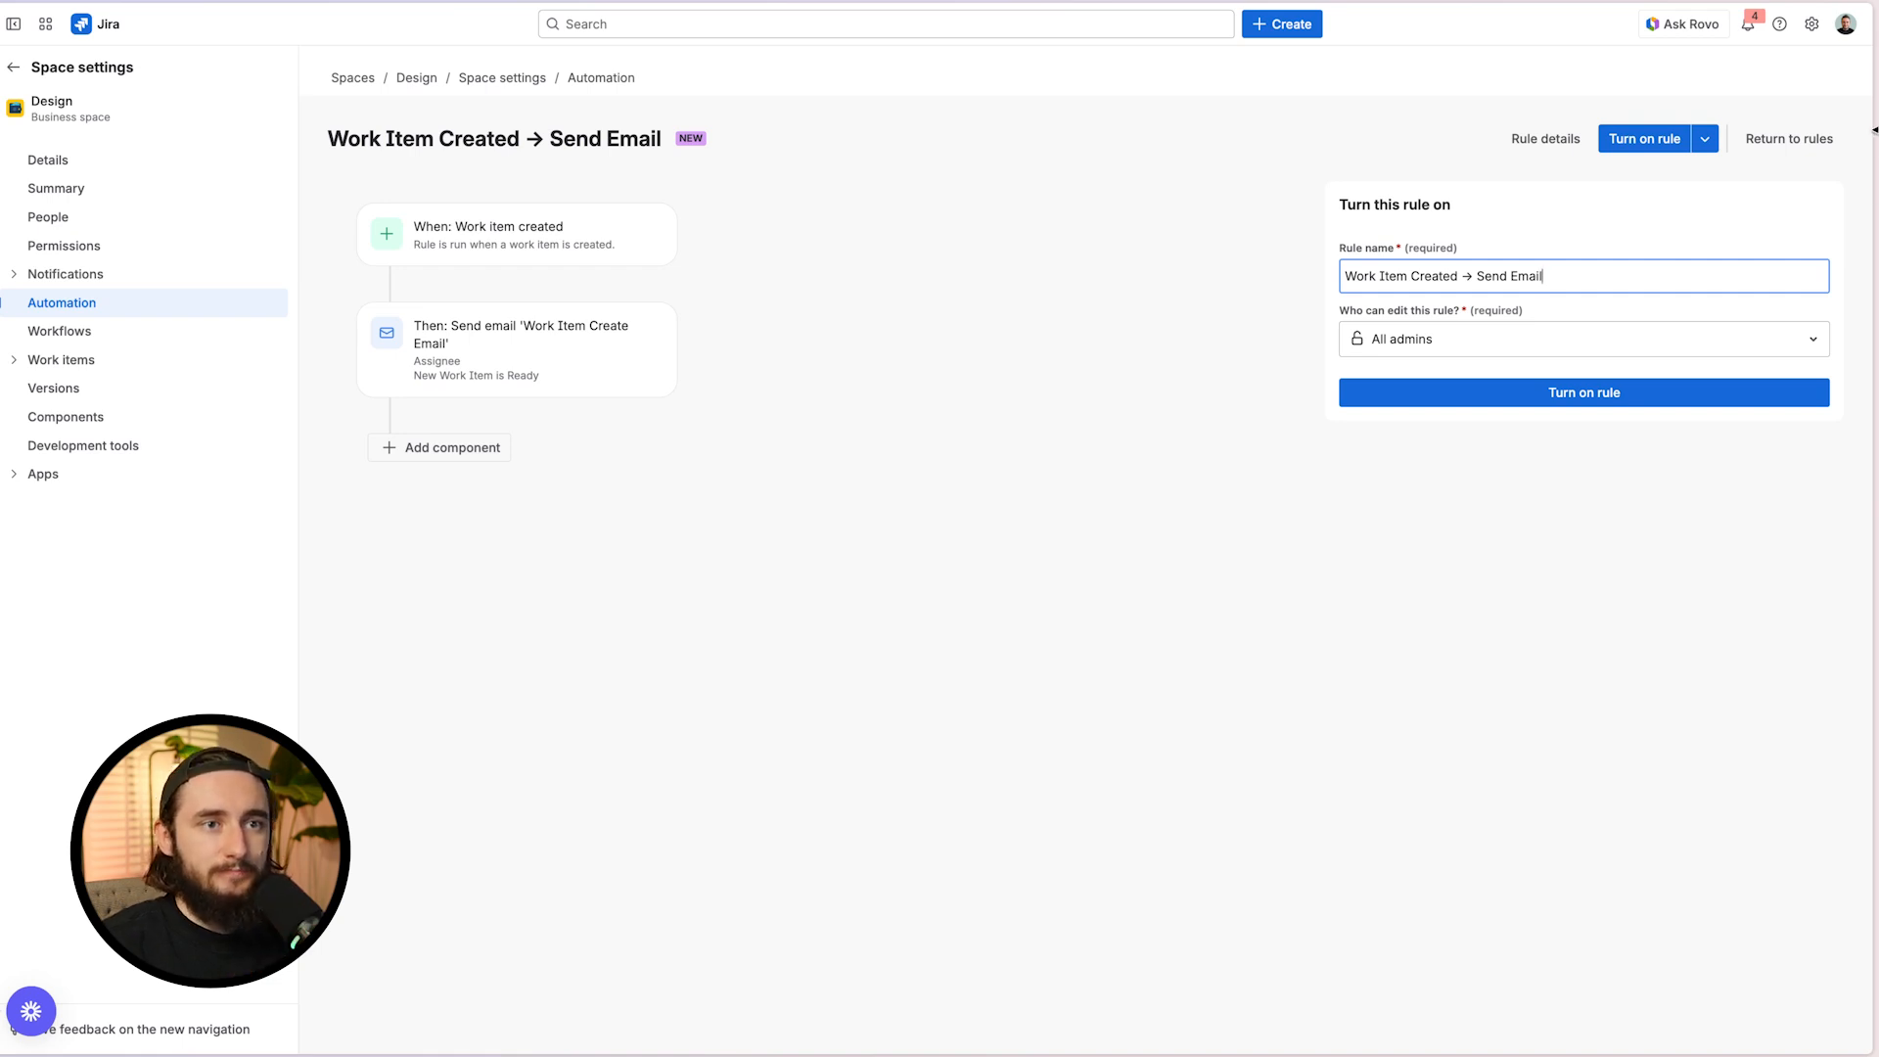
{"action": "left_click", "coordinate": [1624, 138]}
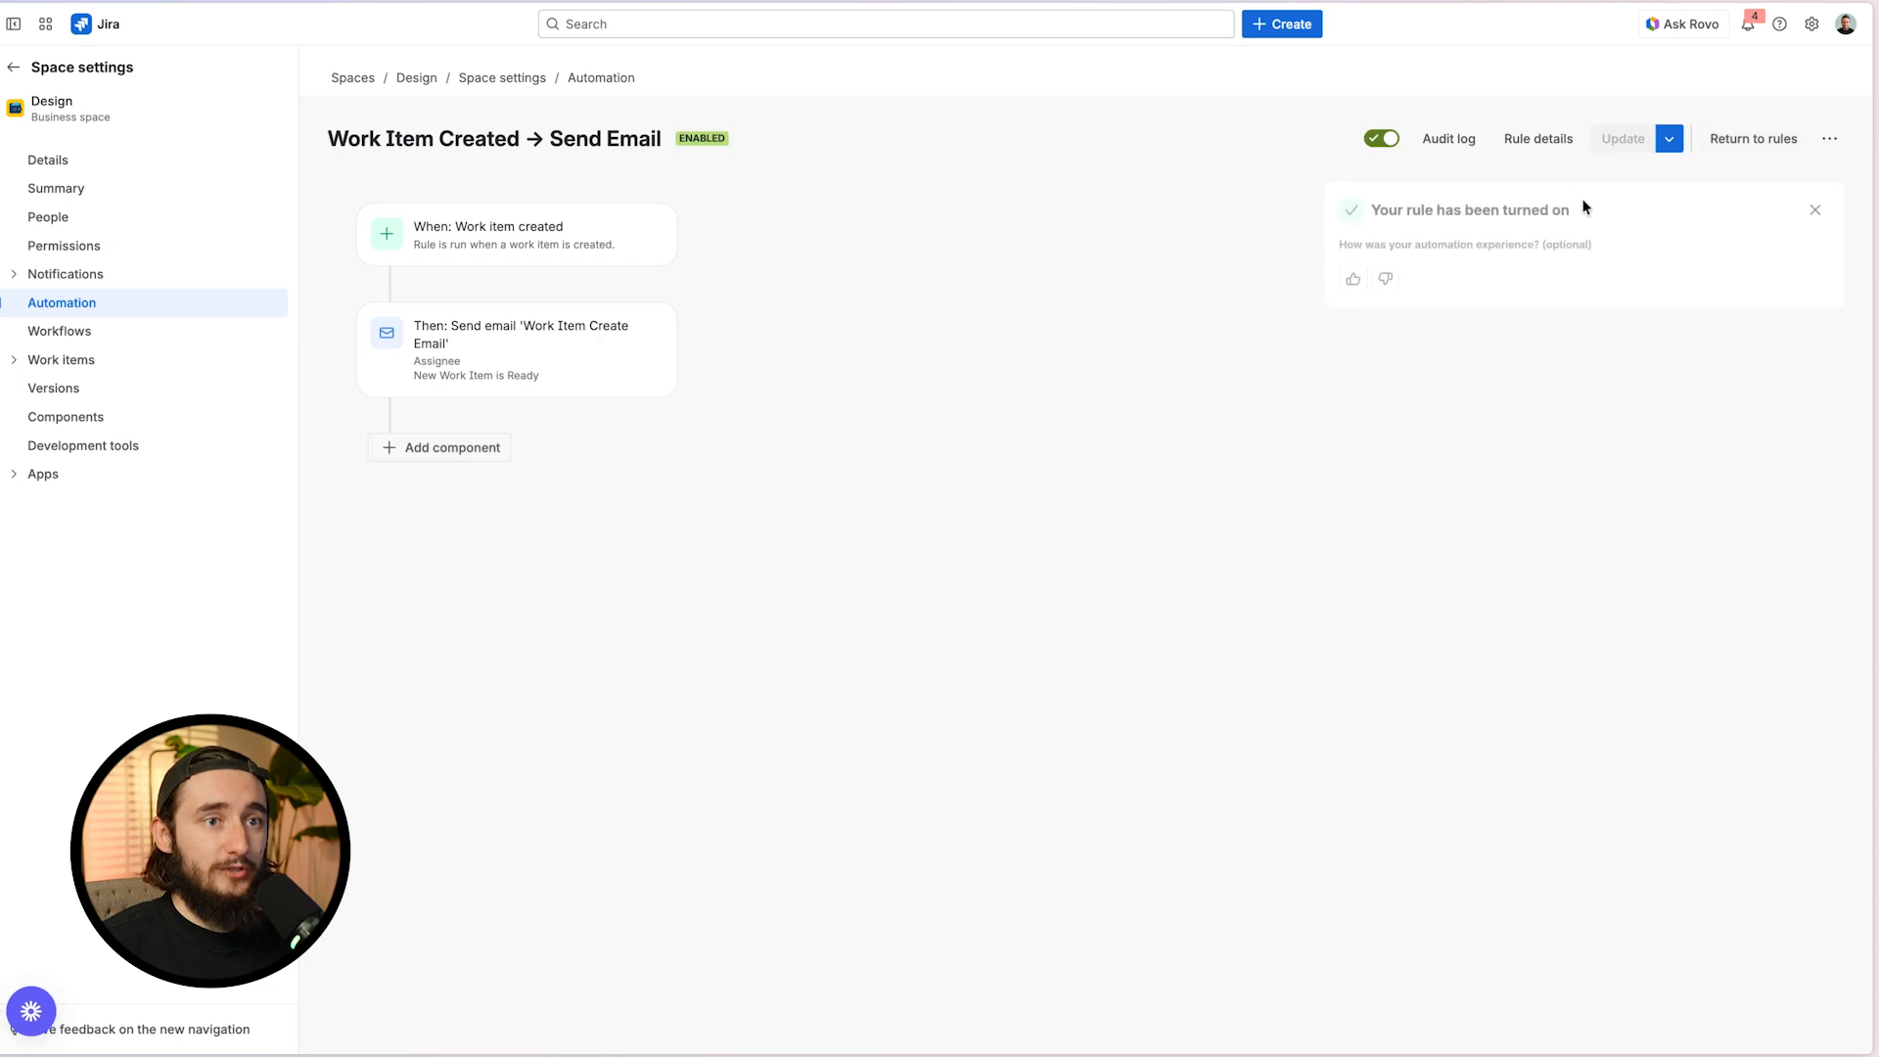
On the Design board, create a To Do work item titled "This is a test random email" and check its assignee
{"action": "left_click", "coordinate": [14, 68]}
{"action": "left_click", "coordinate": [457, 284]}
{"action": "type", "text": "This is a test rea"}
{"action": "key", "text": "BackSpace"}
{"action": "key", "text": "BackSpace"}
{"action": "type", "text": "andmom"}
{"action": "key", "text": "BackSpace"}
{"action": "key", "text": "BackSpace"}
{"action": "key", "text": "BackSpace"}
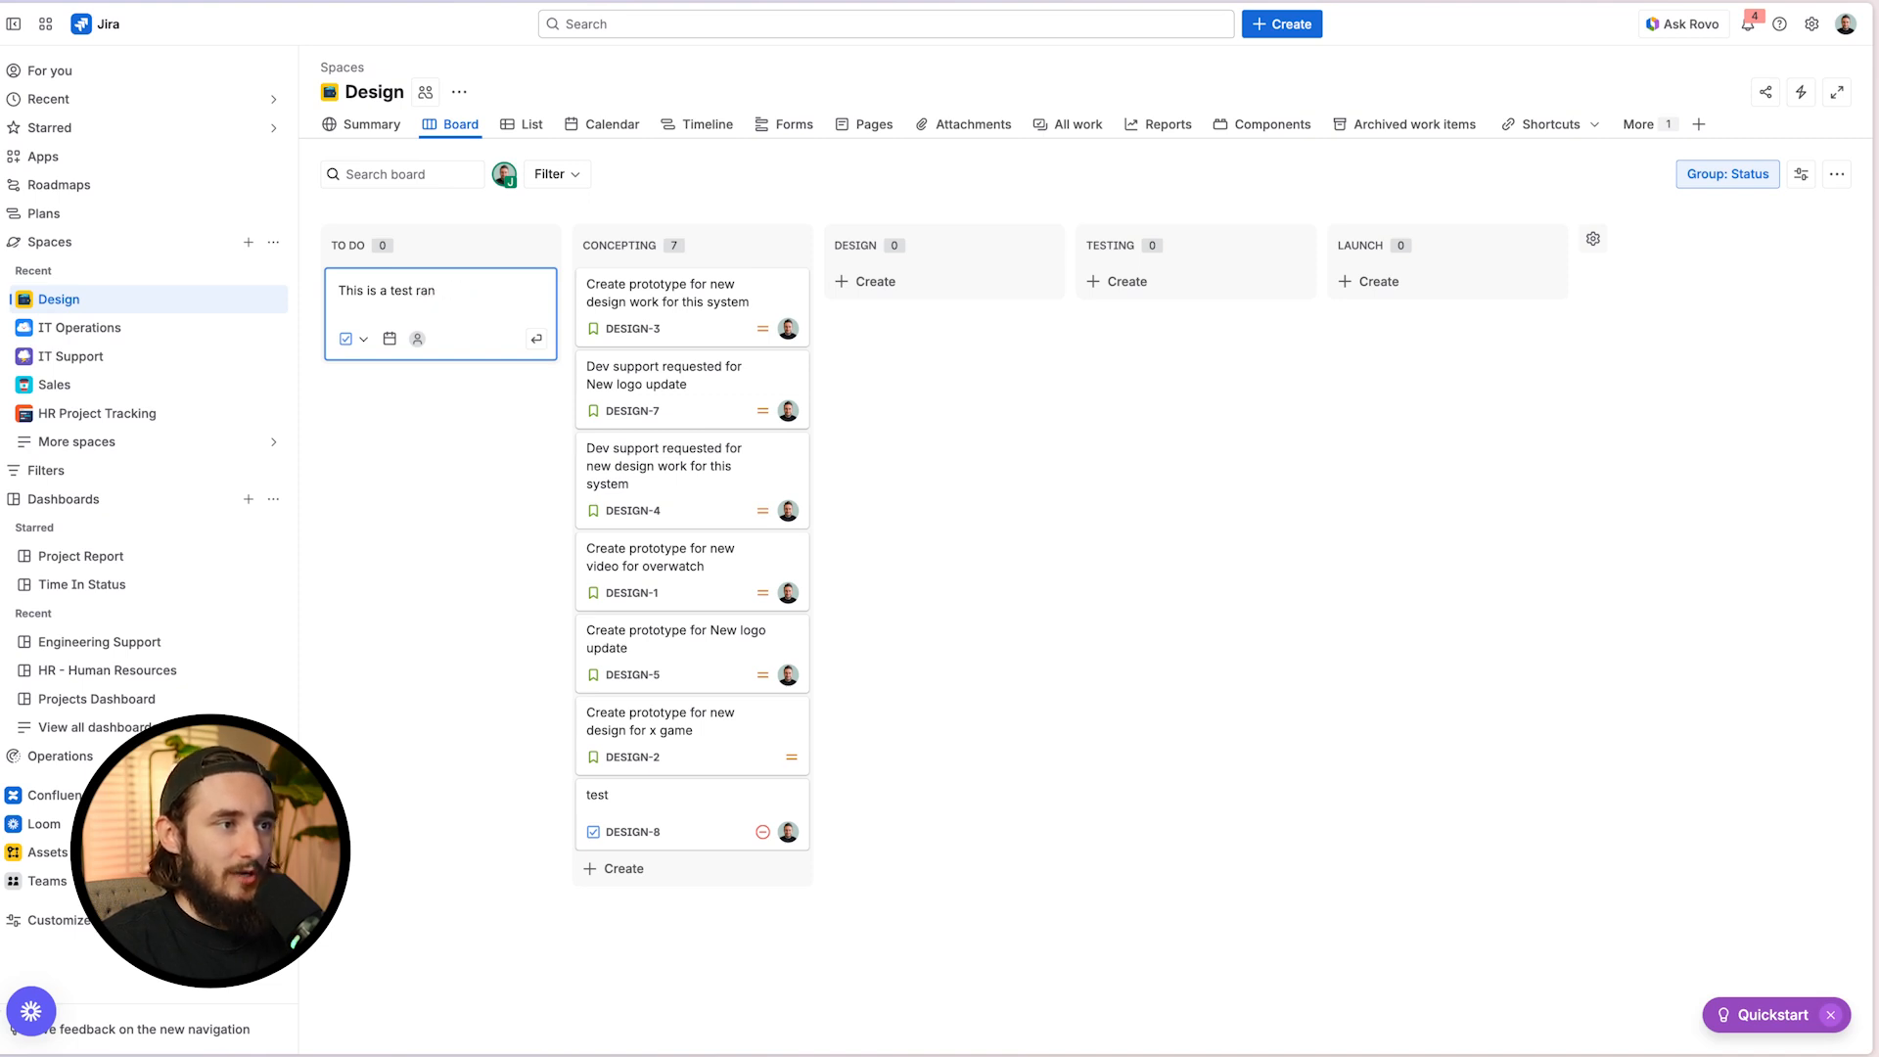
{"action": "type", "text": "dom email"}
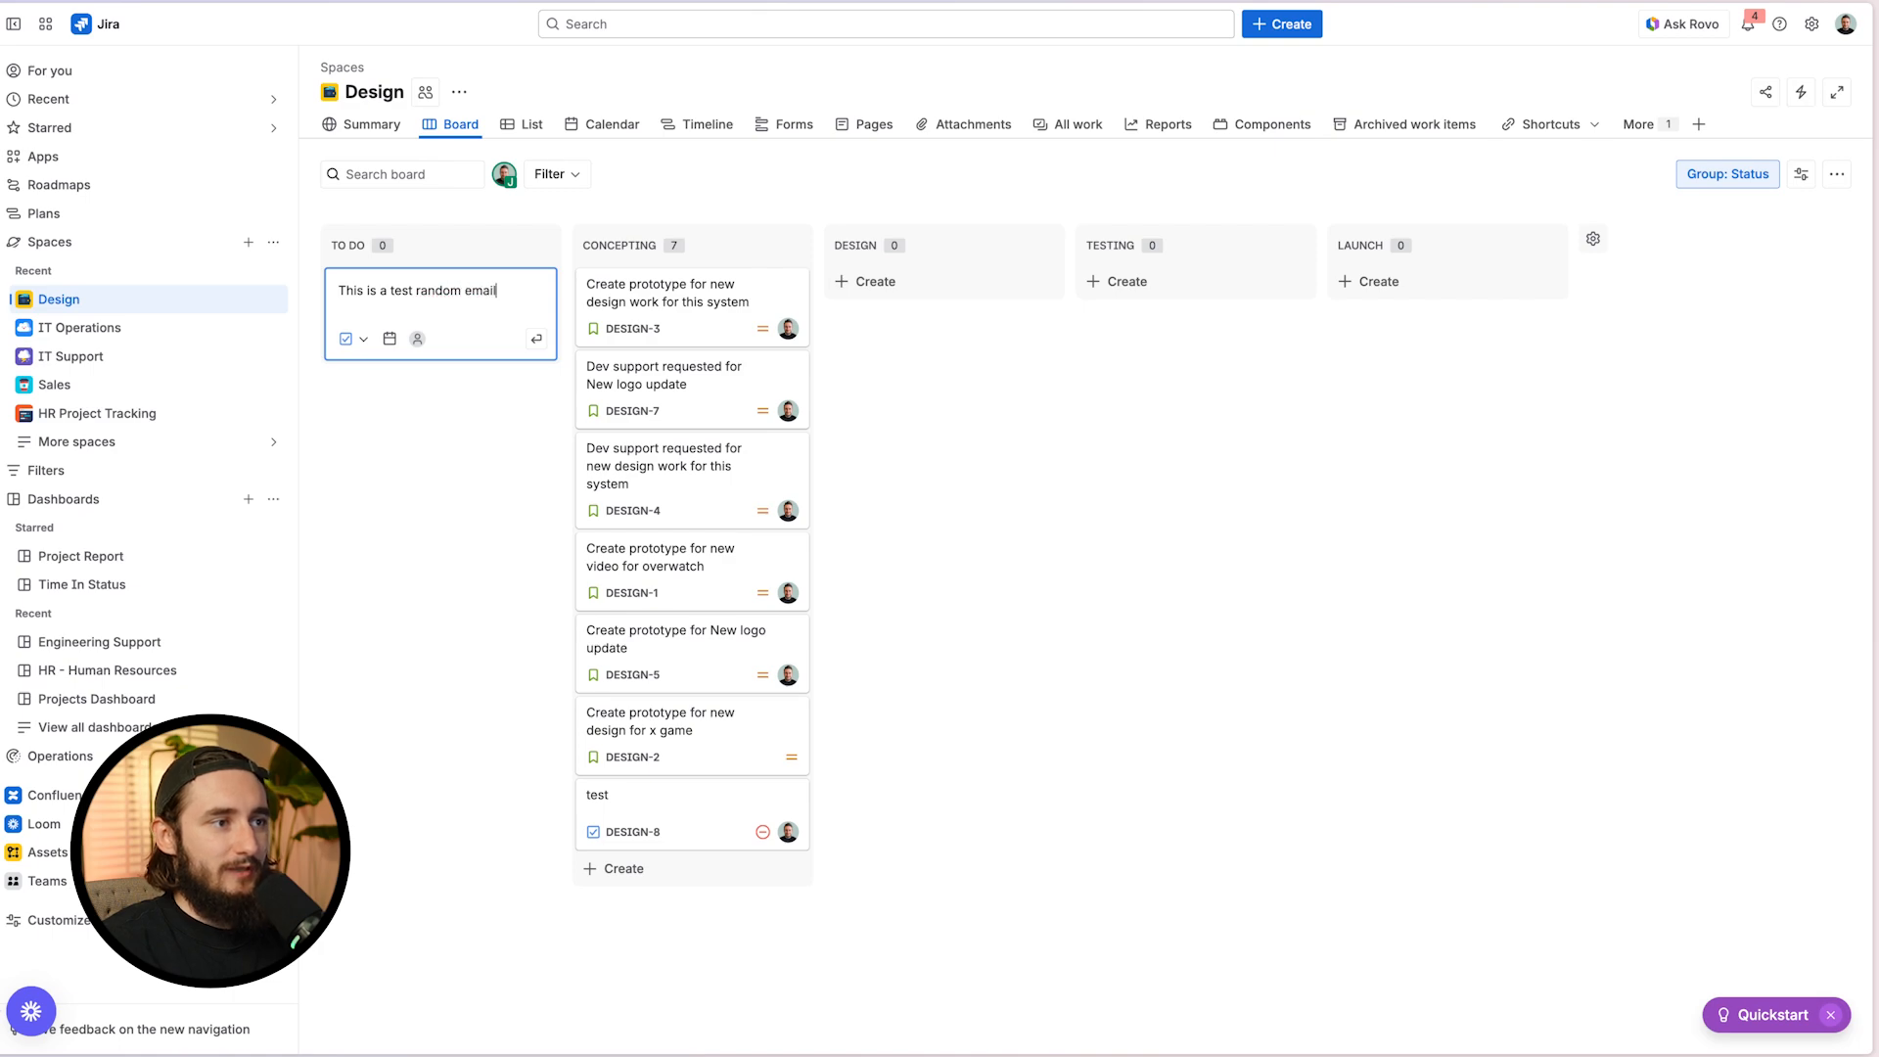
{"action": "key", "text": "Return"}
{"action": "left_click", "coordinate": [441, 294]}
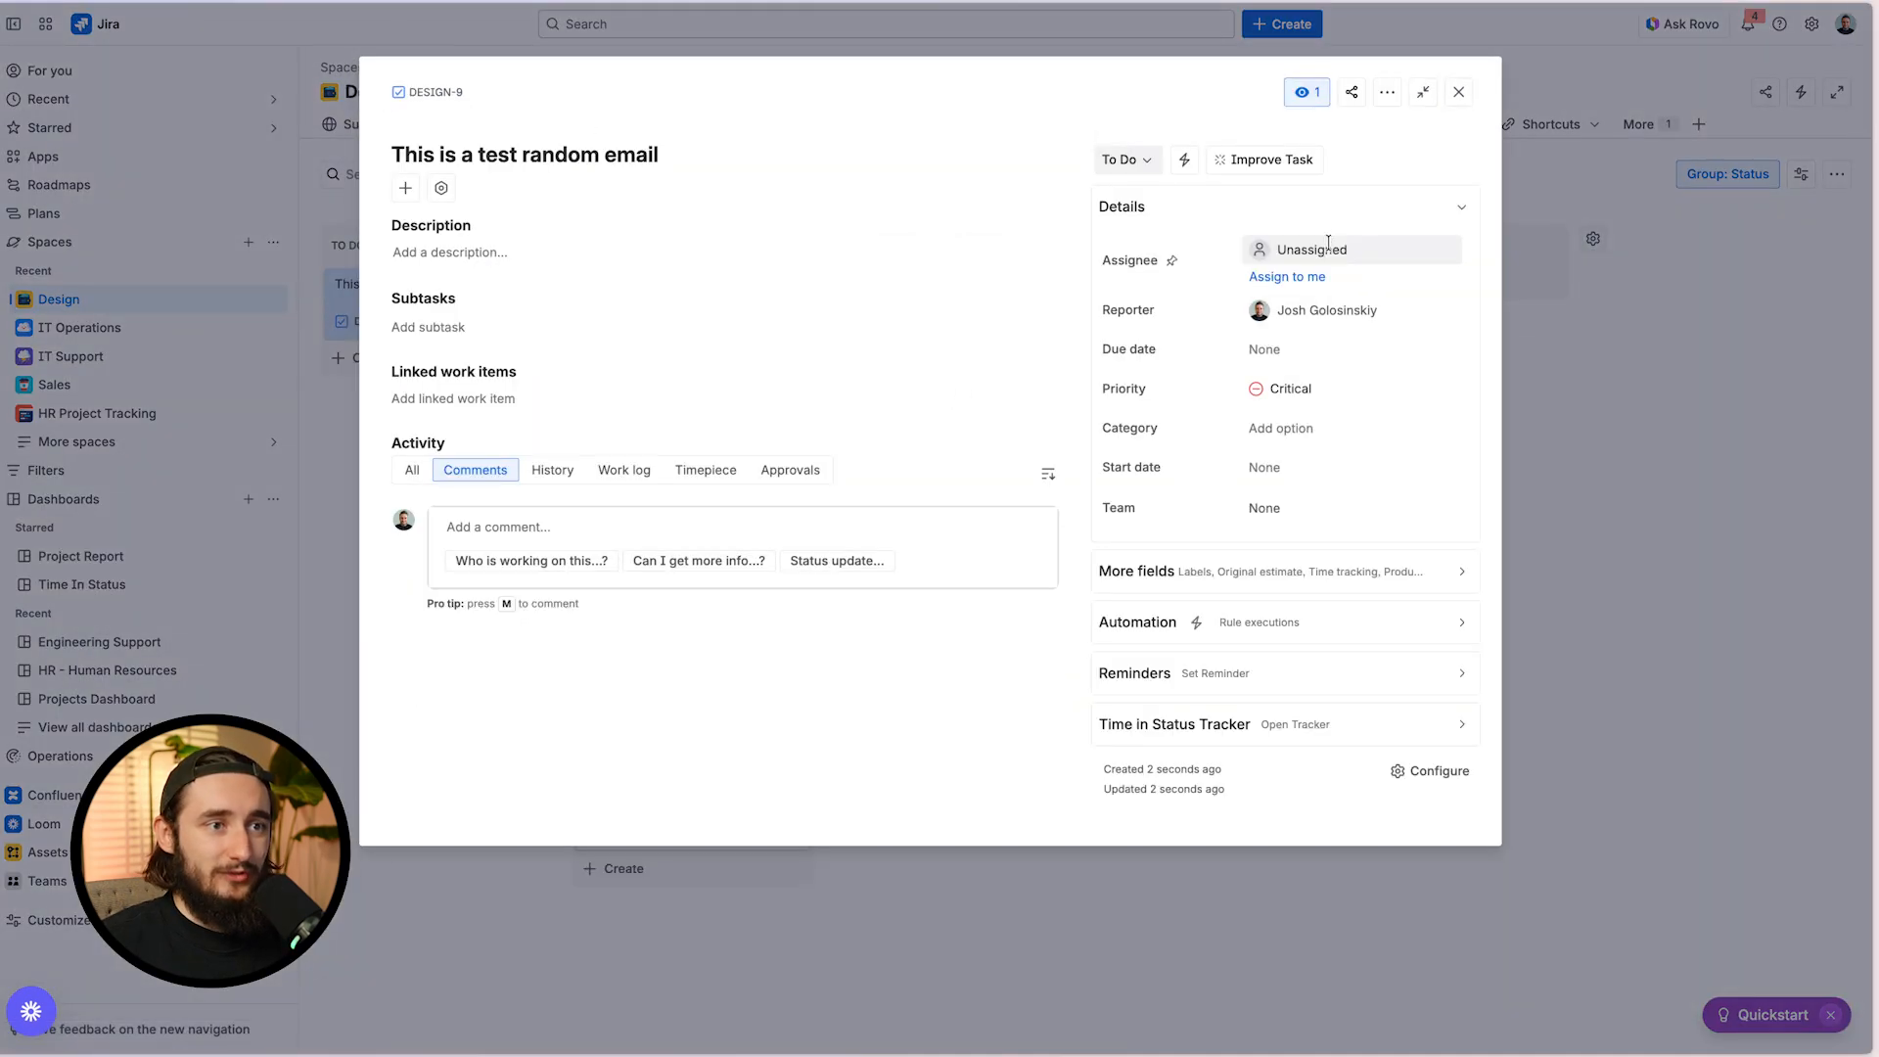
{"action": "left_click", "coordinate": [1605, 357]}
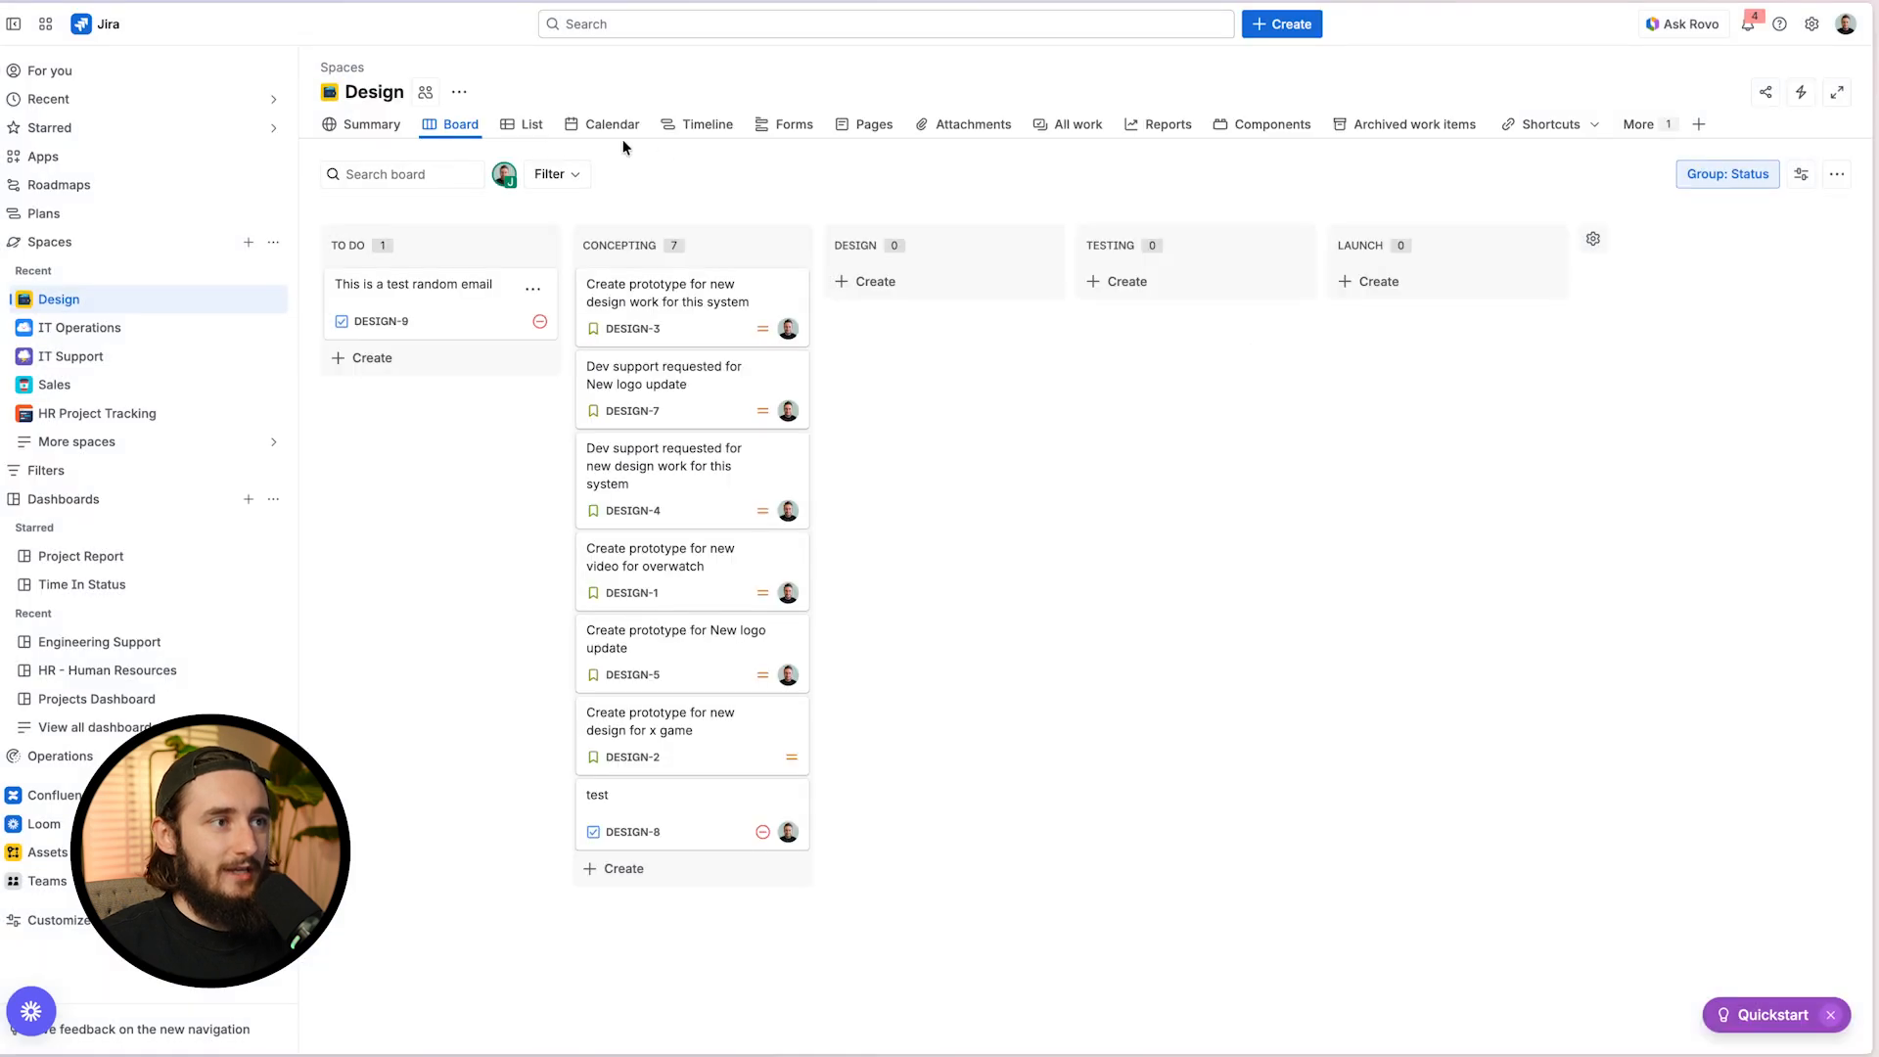
In the Design space's automation settings, open the email rule's audit log and examine the error details of its latest run
{"action": "left_click", "coordinate": [459, 91]}
{"action": "left_click", "coordinate": [565, 283]}
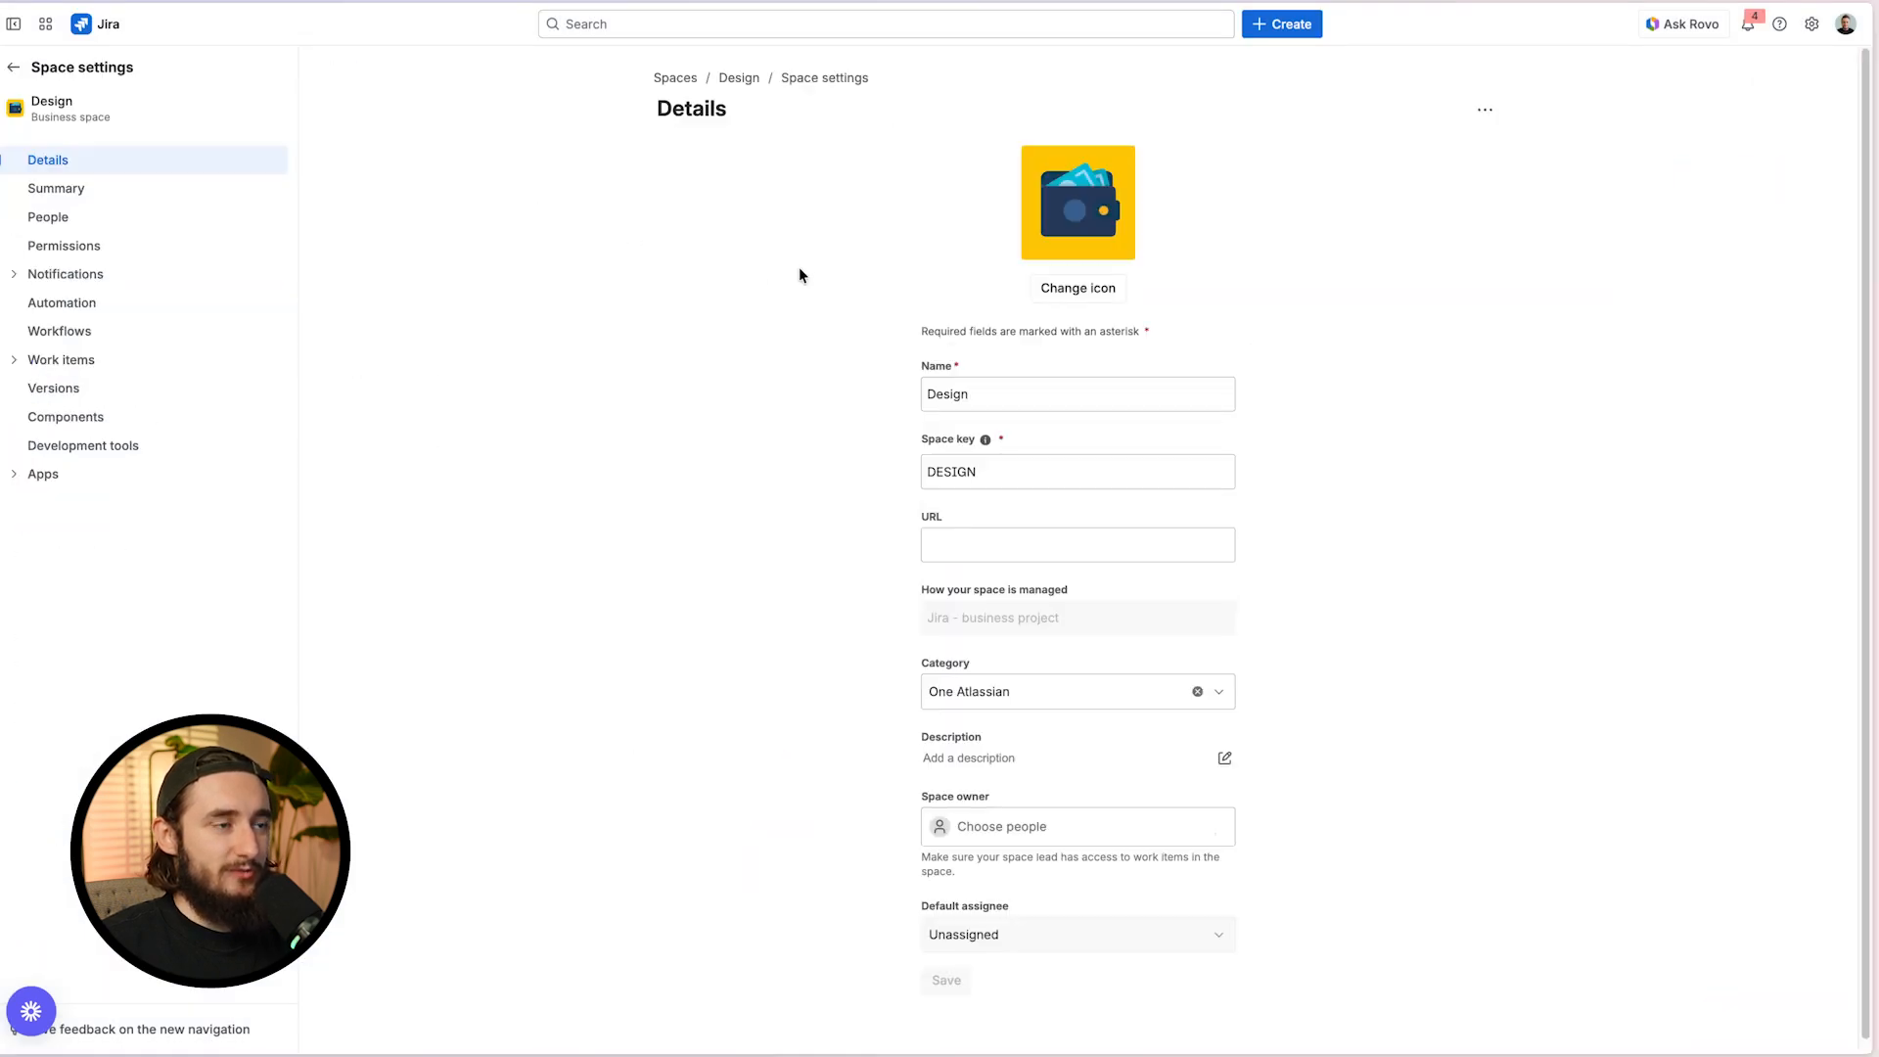
{"action": "left_click", "coordinate": [144, 306]}
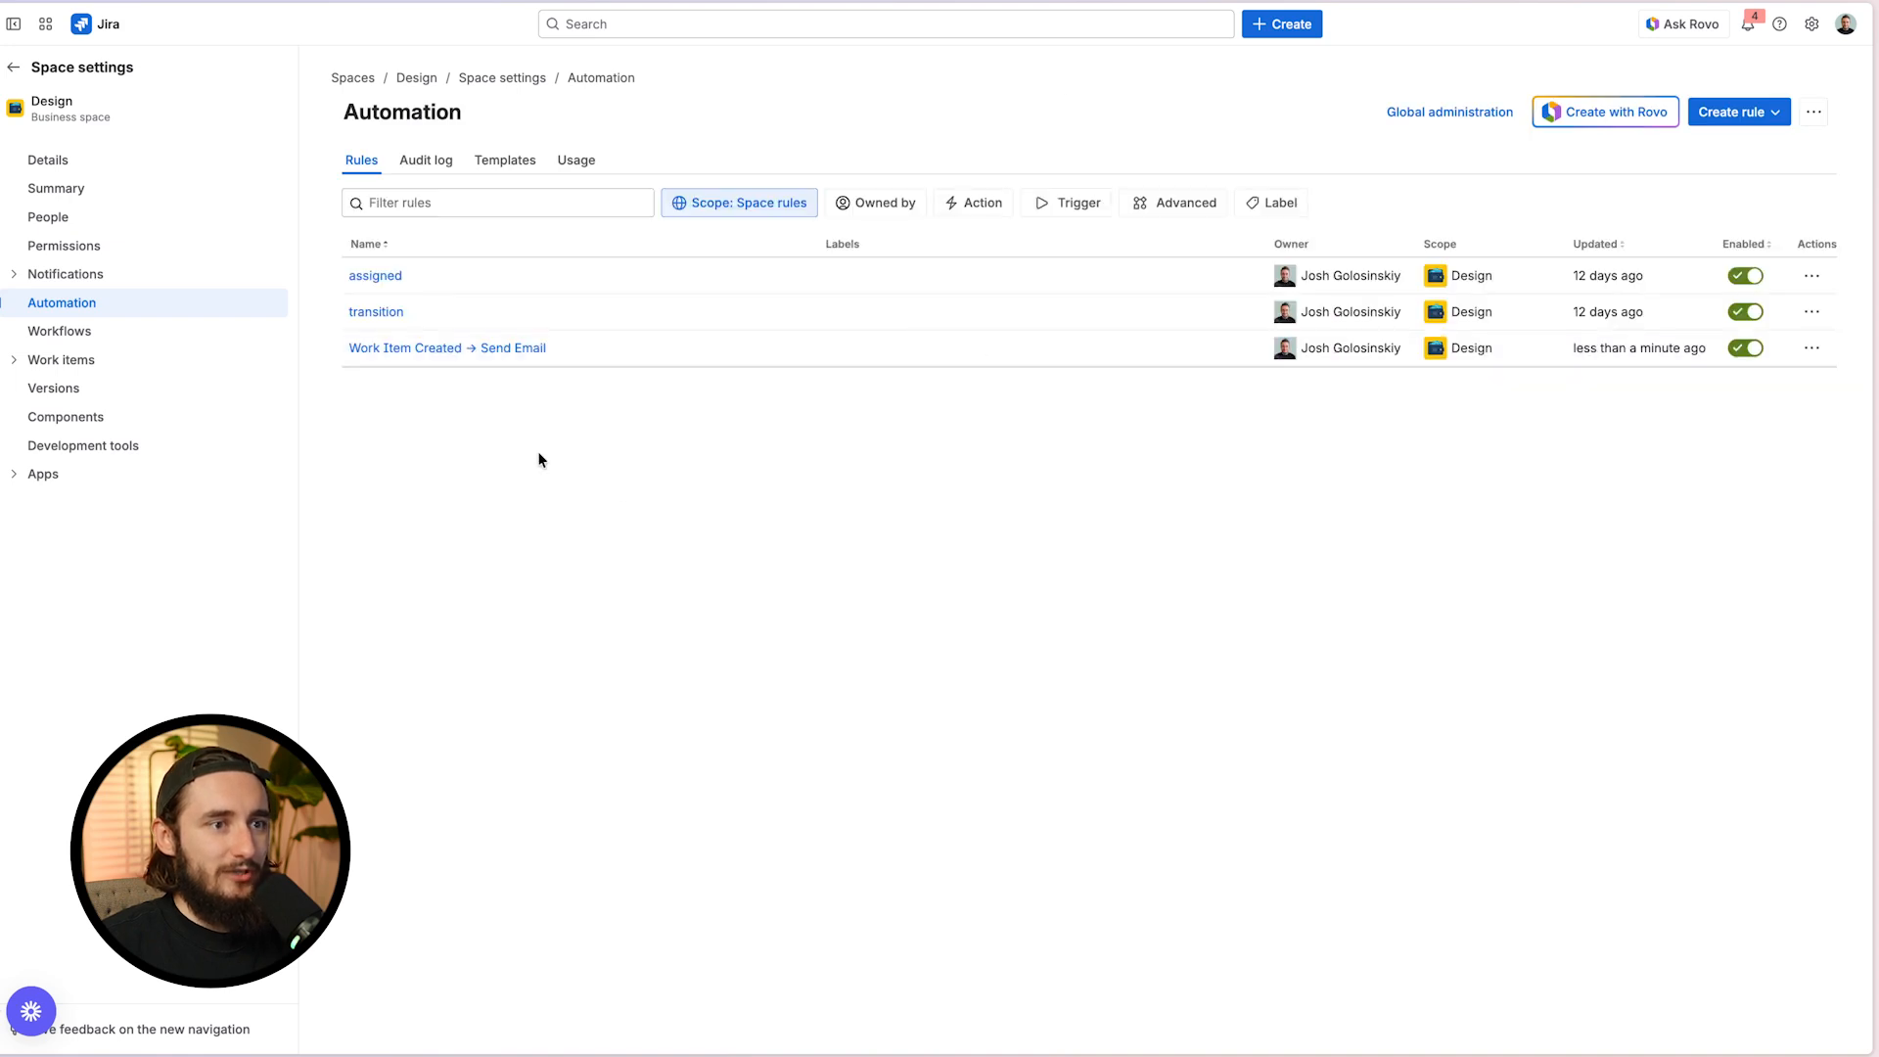
{"action": "left_click", "coordinate": [481, 349]}
{"action": "left_click", "coordinate": [1453, 140]}
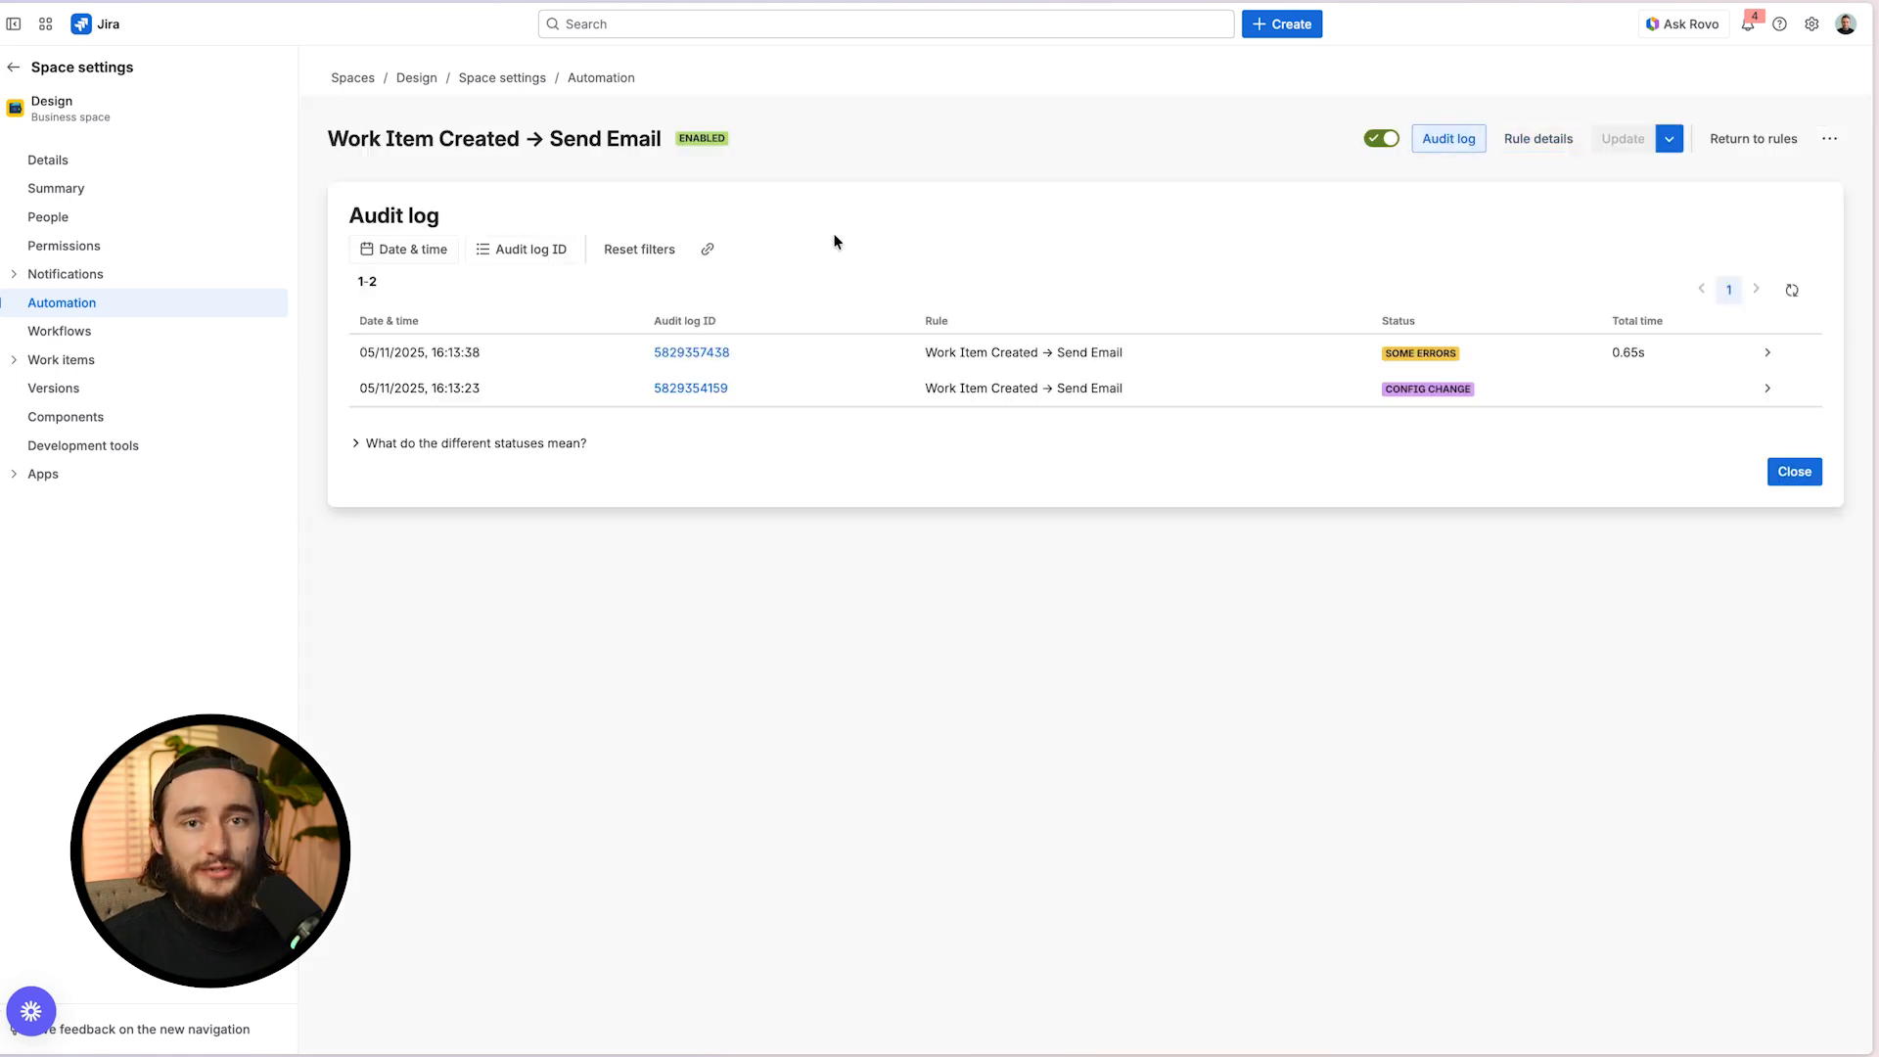
{"action": "left_click", "coordinate": [1751, 355]}
{"action": "left_click_drag", "start_coordinate": [445, 473], "coordinate": [529, 474]}
{"action": "left_click", "coordinate": [528, 474]}
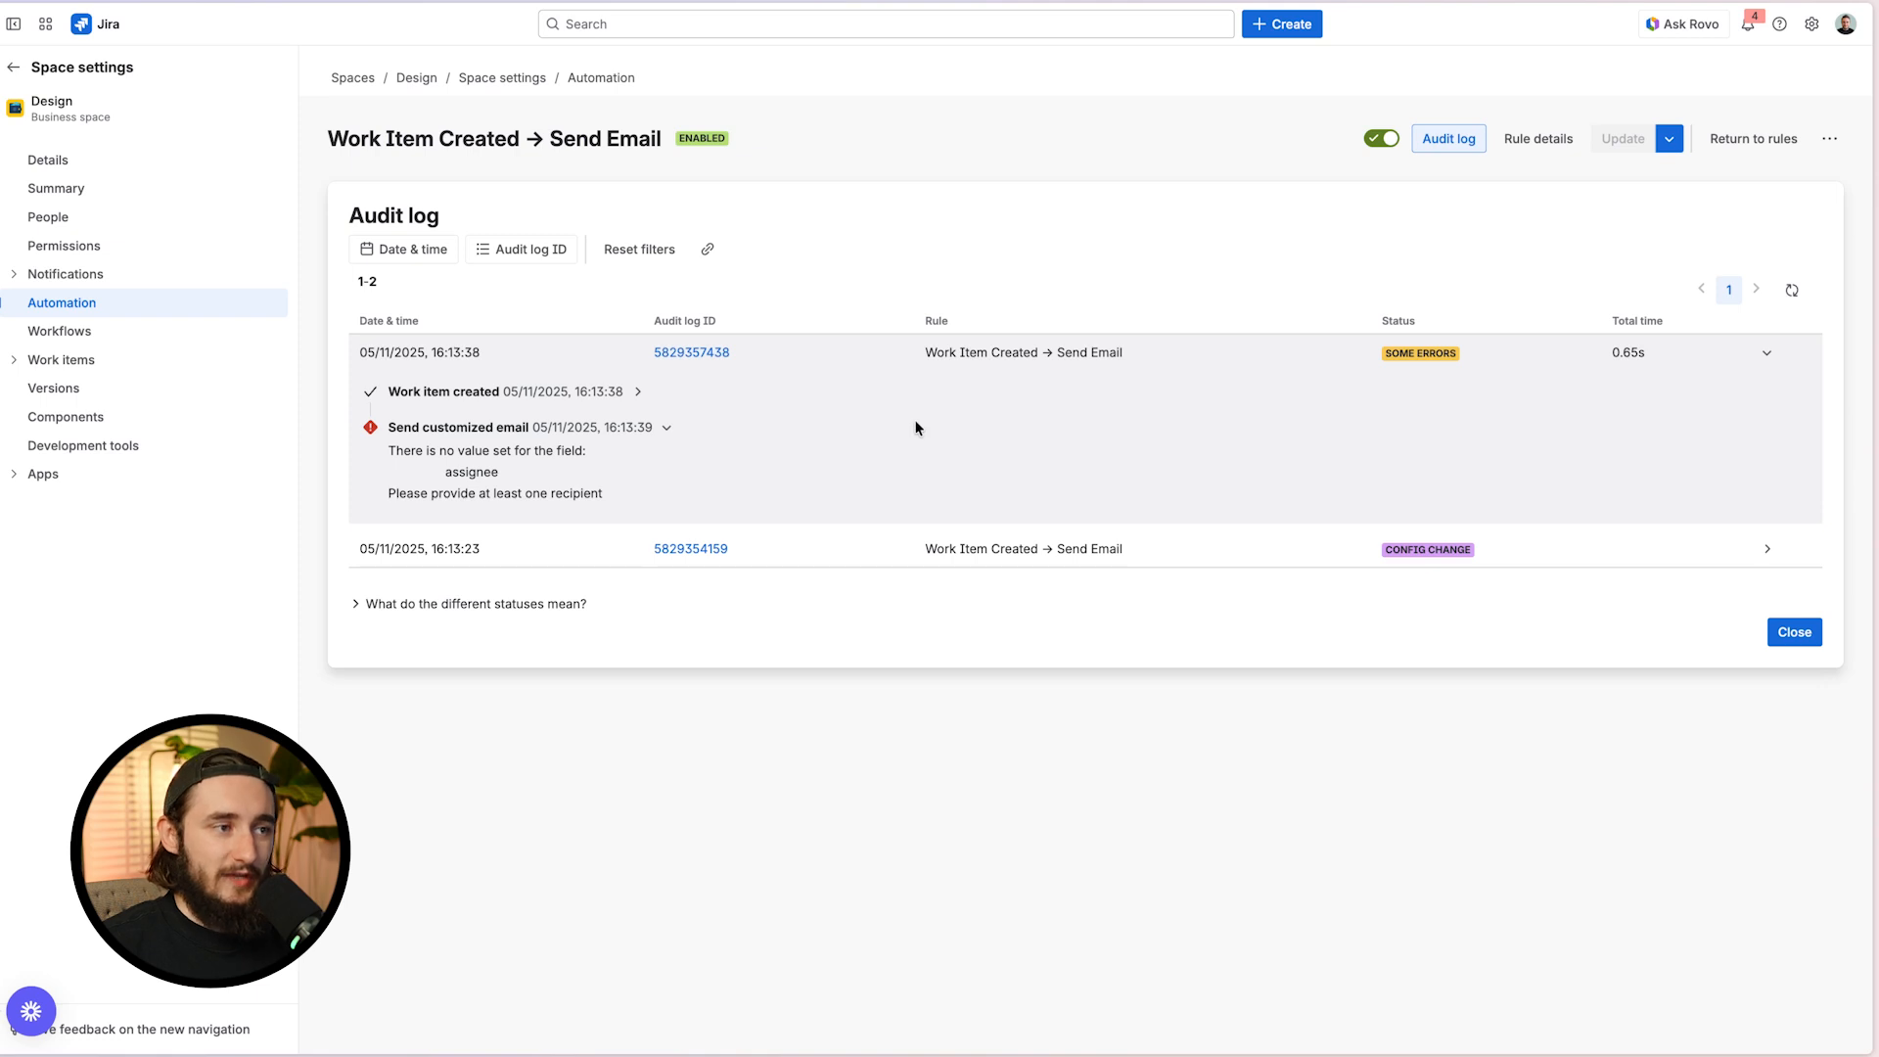
Return to the rule and add a work item fields condition between the work item created trigger and the email action
{"action": "left_click", "coordinate": [1532, 144]}
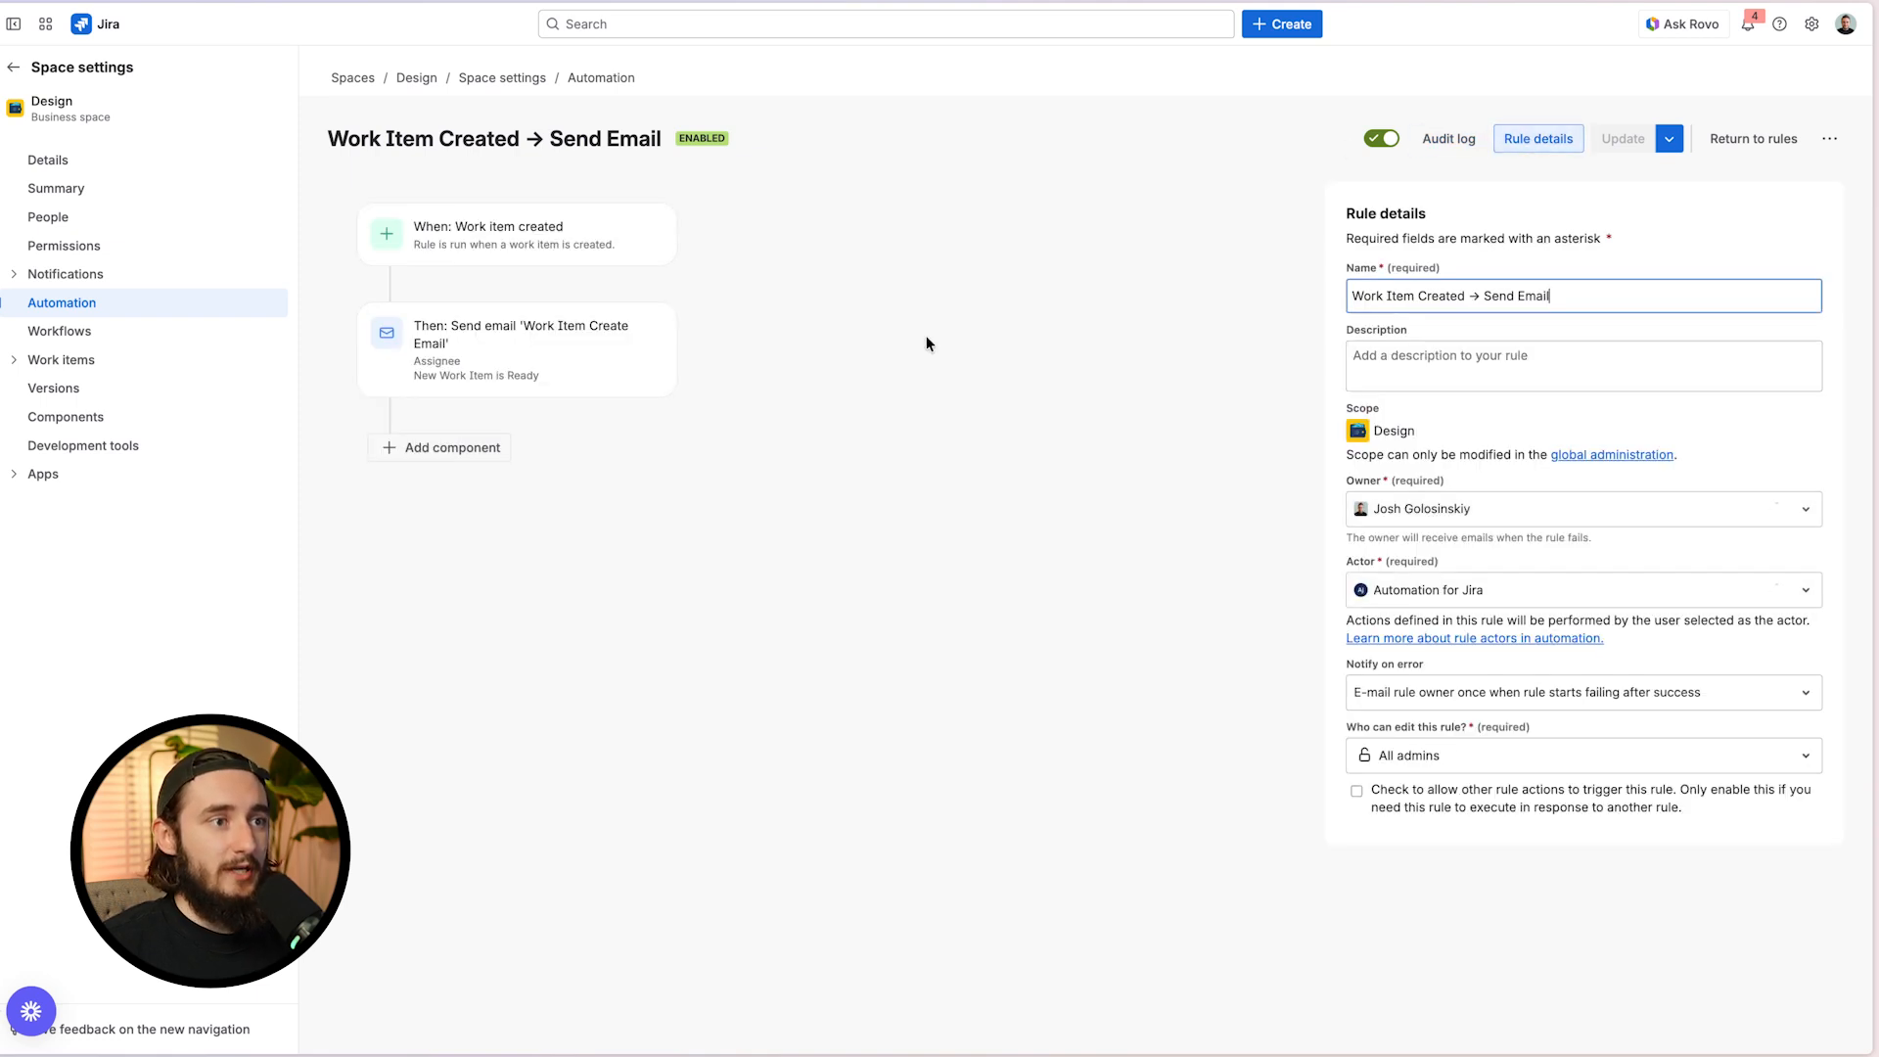
{"action": "mouse_move", "coordinate": [387, 291]}
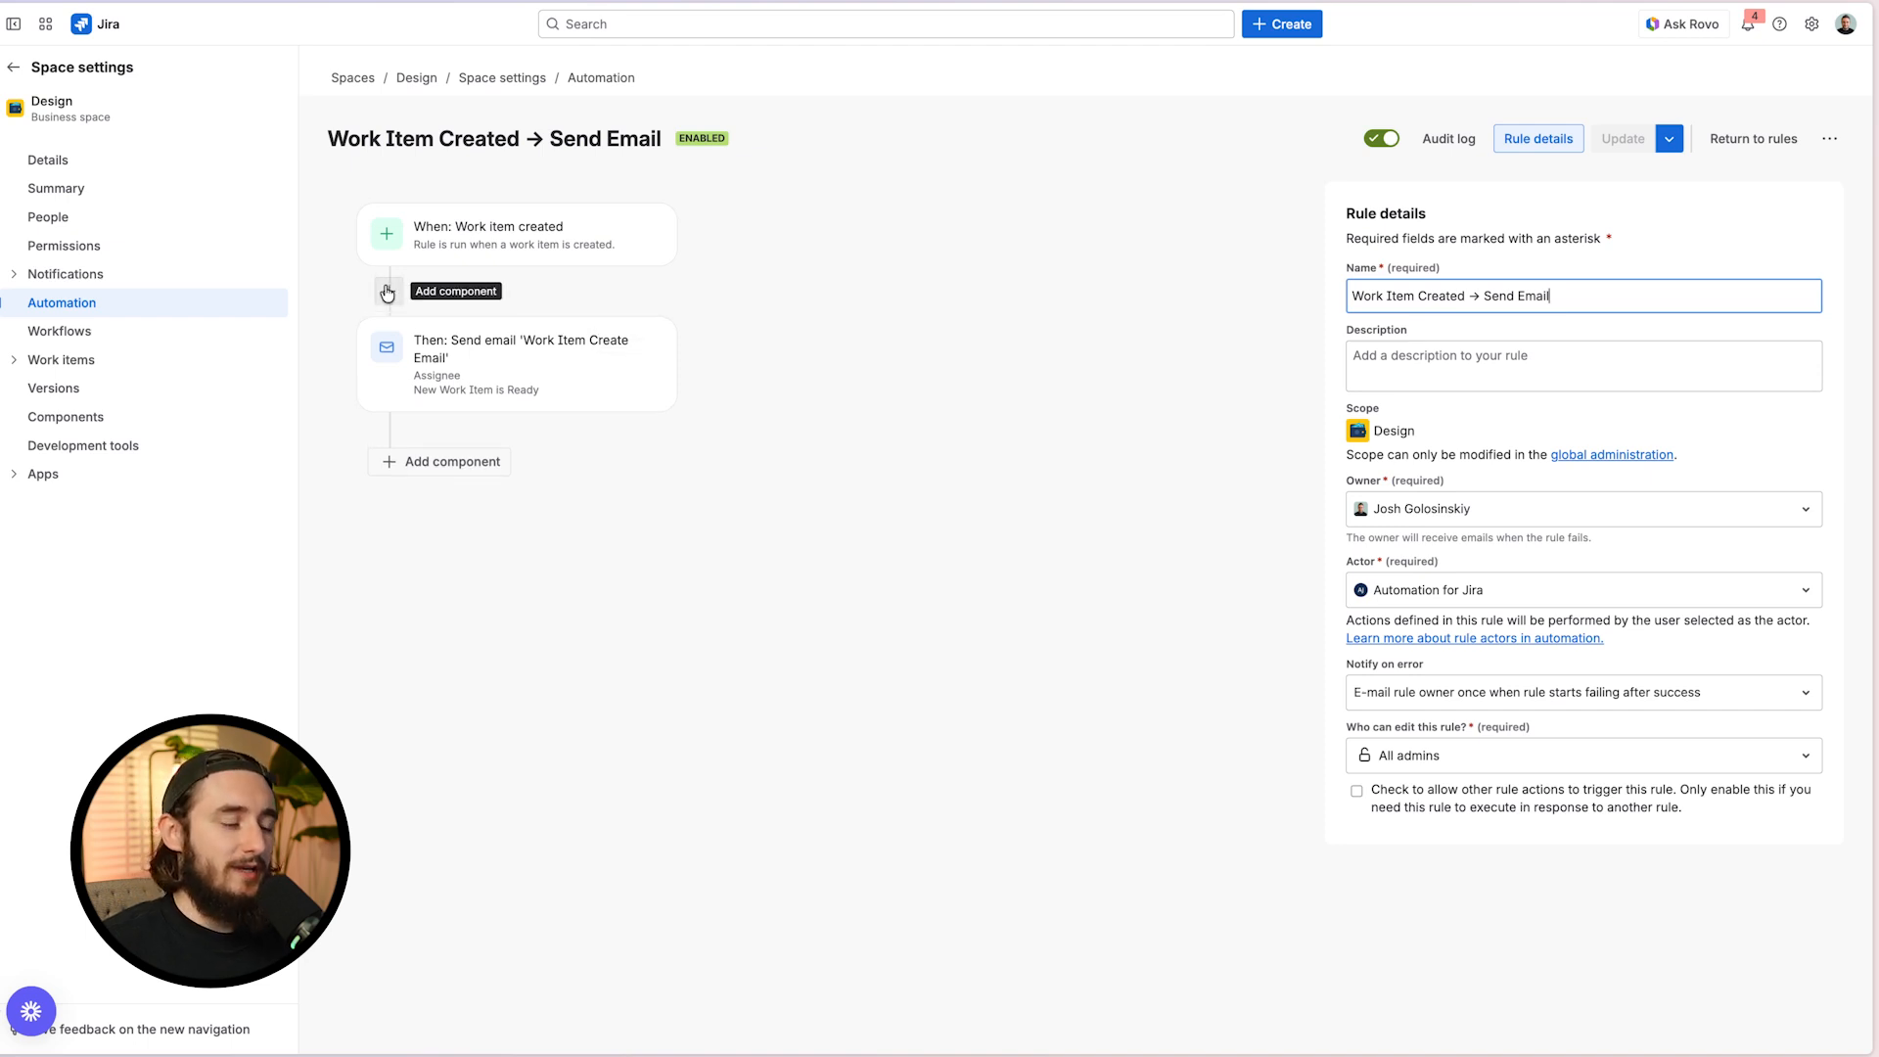
{"action": "left_click", "coordinate": [387, 292]}
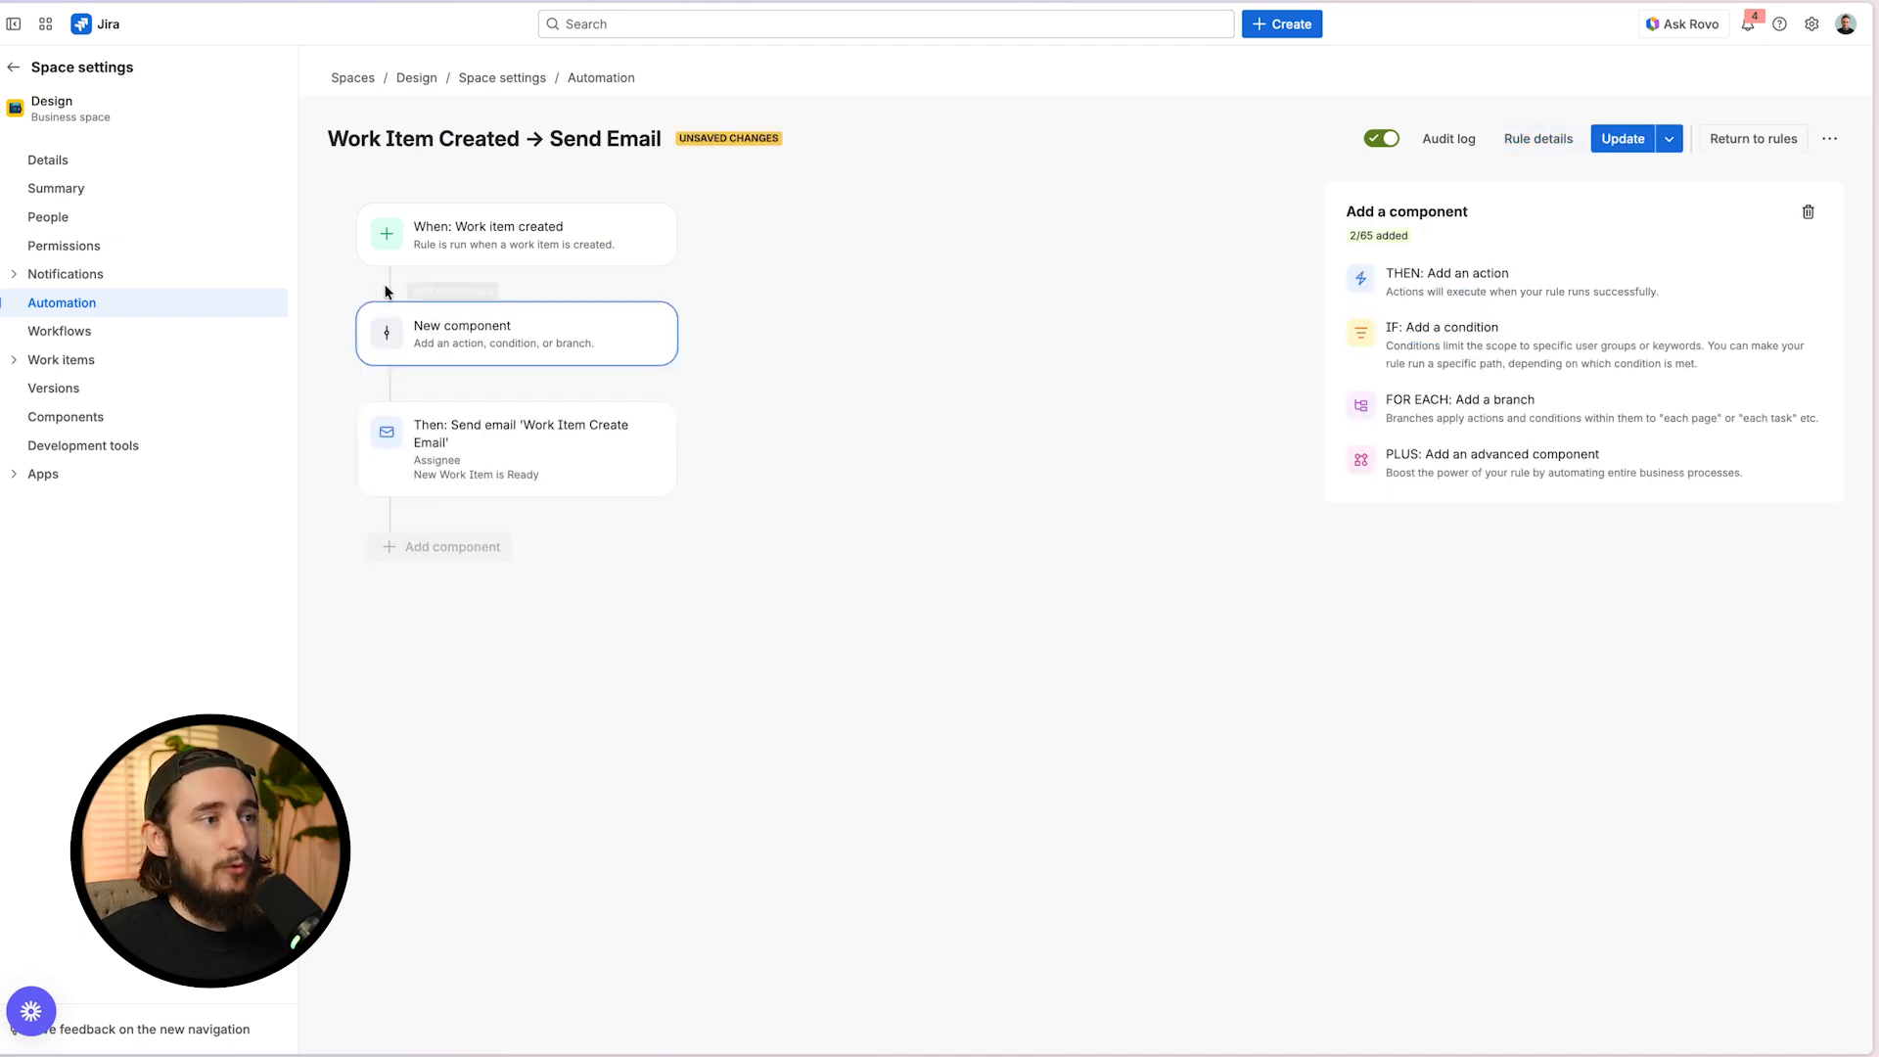
{"action": "left_click", "coordinate": [1474, 360]}
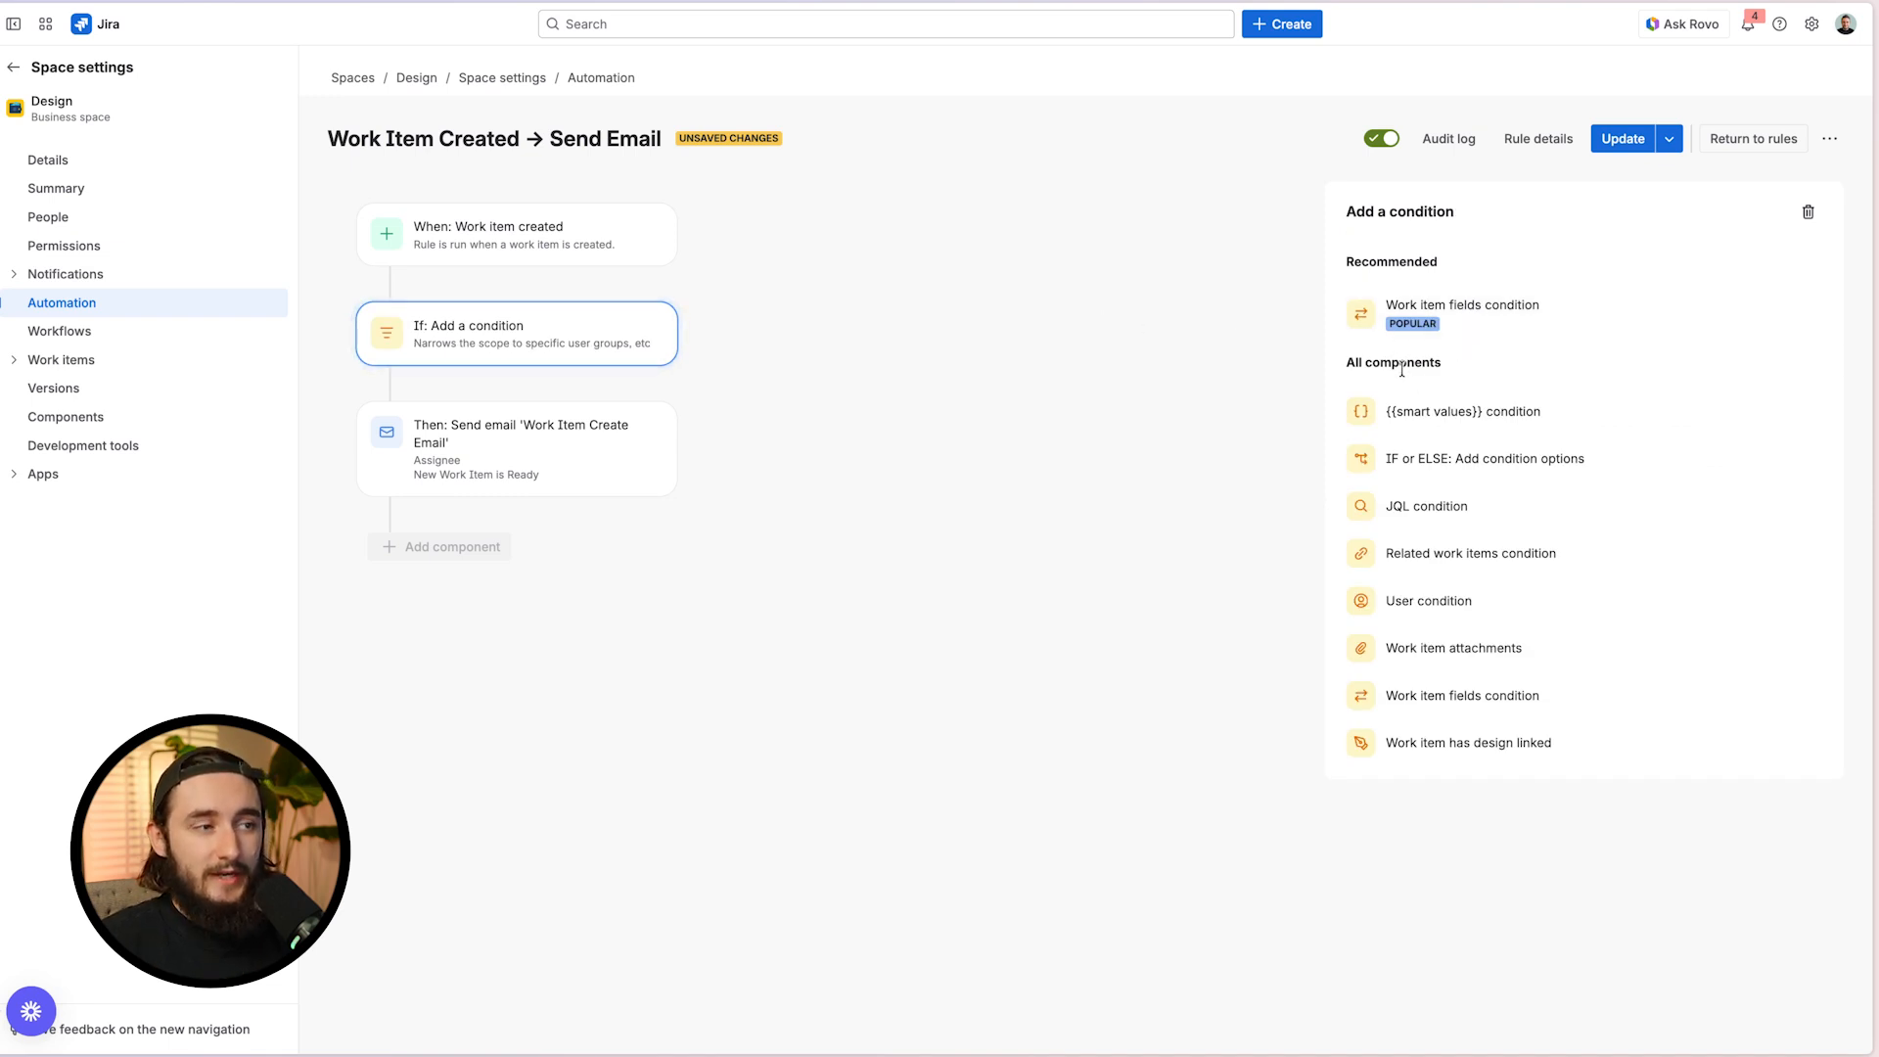
{"action": "left_click", "coordinate": [1446, 327]}
Set the condition to check that Priority is one of Critical
{"action": "left_click", "coordinate": [1433, 307]}
{"action": "type", "text": "prio"}
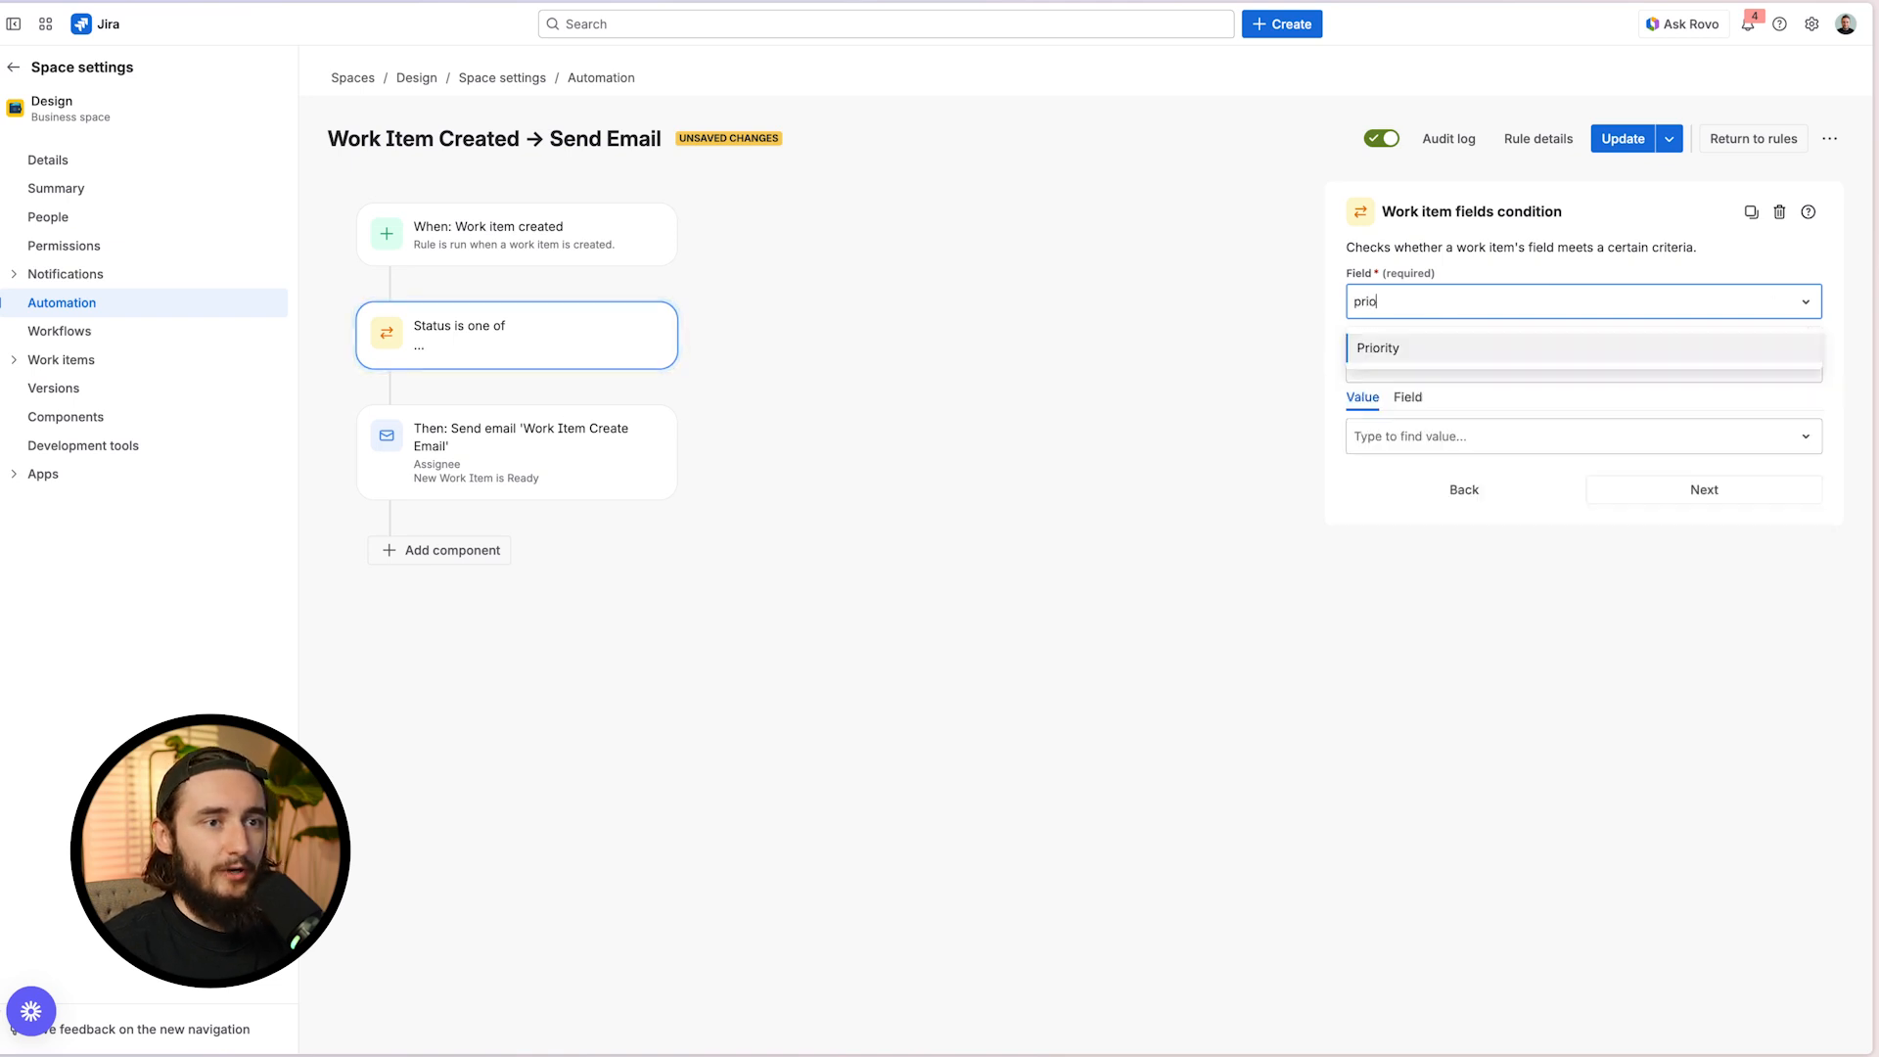
{"action": "left_click", "coordinate": [1436, 347]}
{"action": "left_click", "coordinate": [1443, 437]}
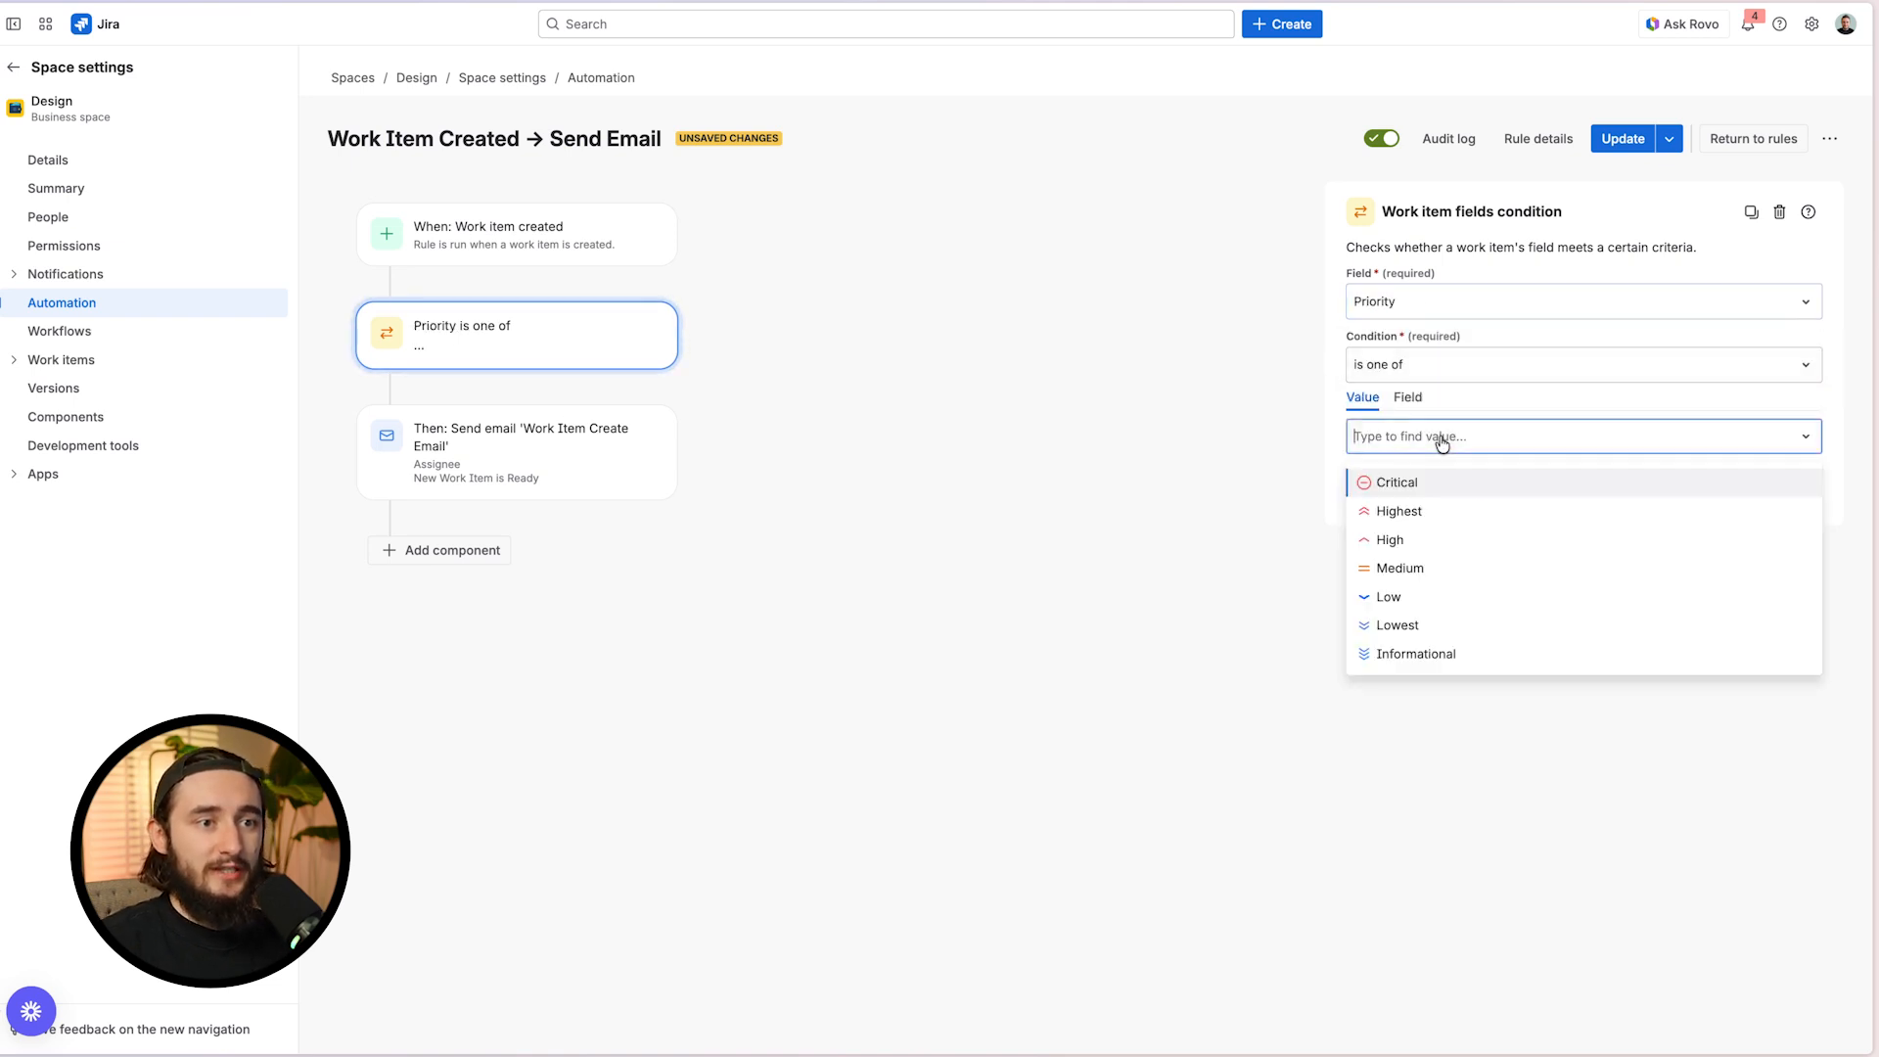
{"action": "left_click", "coordinate": [1446, 481]}
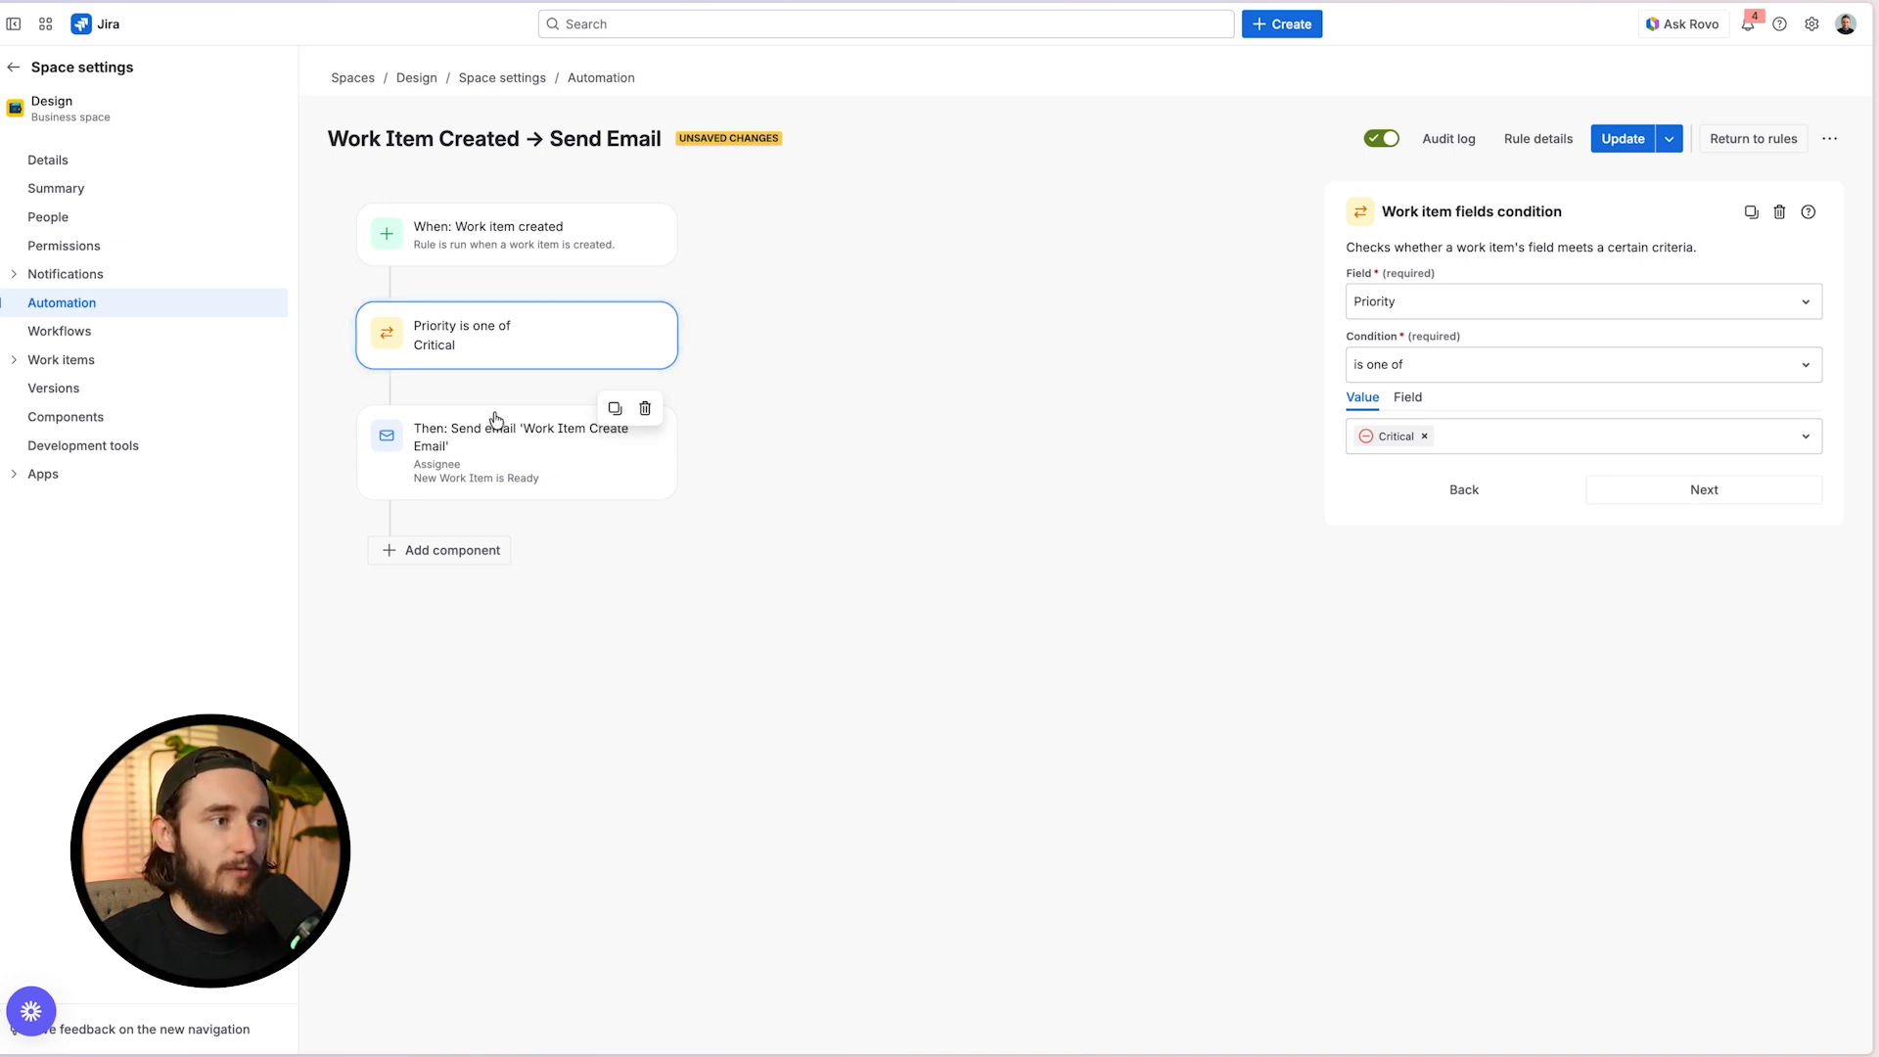
Add a second work item fields condition between the Priority condition and the email action, checking that Assignee is not empty
{"action": "left_click", "coordinate": [390, 395]}
{"action": "left_click", "coordinate": [1476, 333]}
{"action": "left_click", "coordinate": [1468, 309]}
{"action": "left_click", "coordinate": [1458, 302]}
{"action": "type", "text": "assig"}
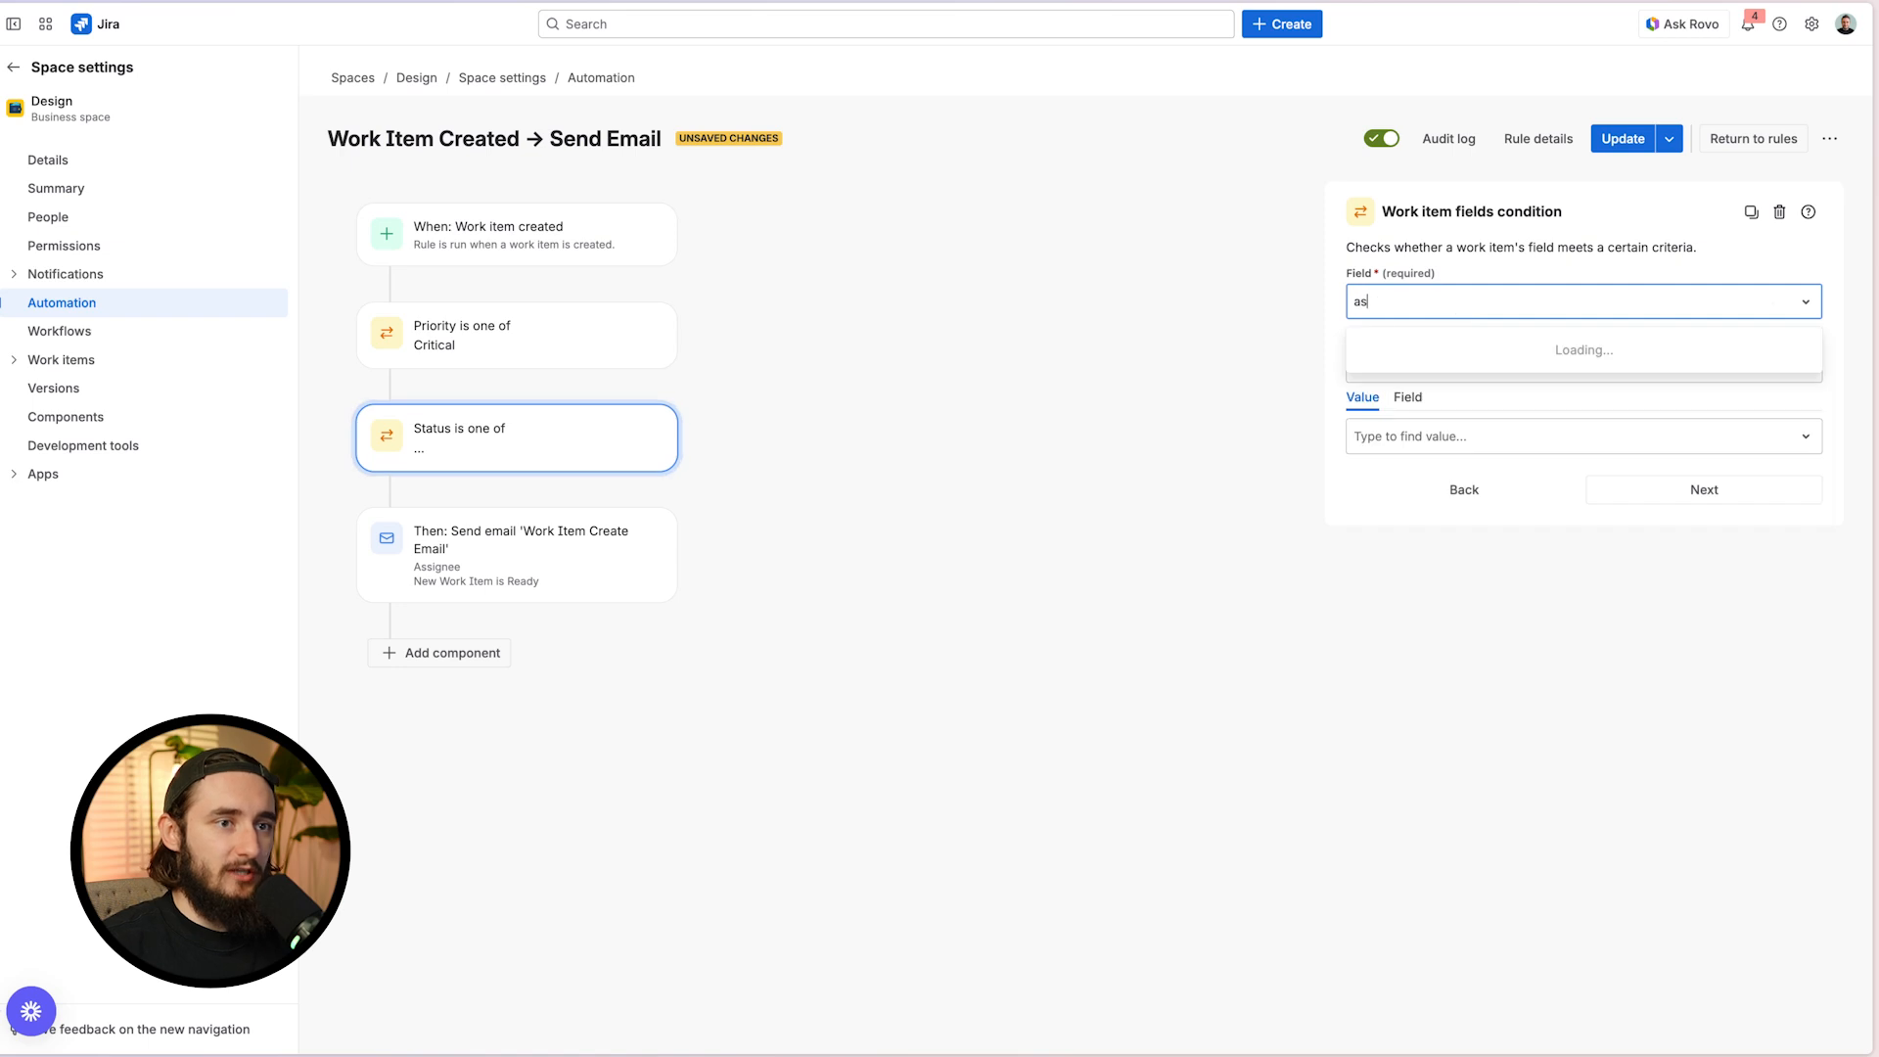
{"action": "left_click", "coordinate": [1399, 346]}
{"action": "left_click", "coordinate": [1434, 367]}
{"action": "left_click", "coordinate": [1458, 565]}
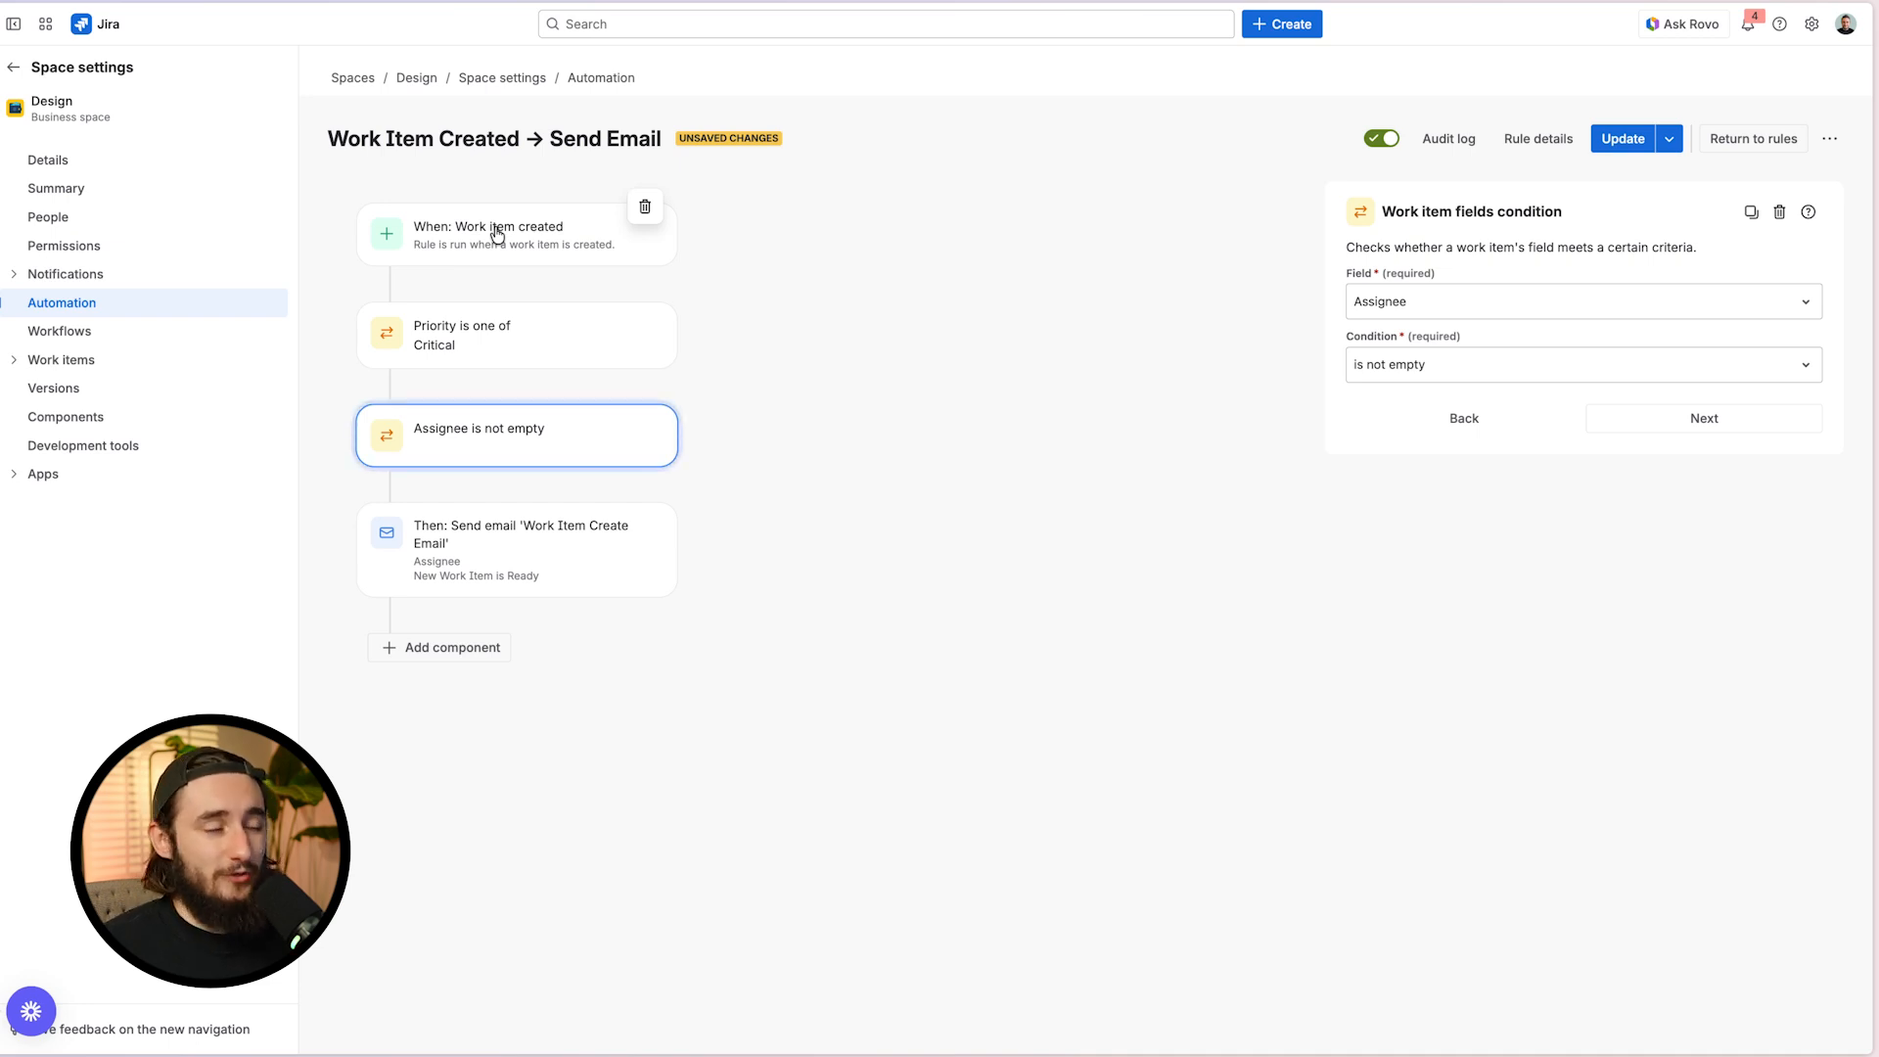
Review the rule's Priority and Assignee conditions and its email action, and save the rule with the added conditions
{"action": "left_click", "coordinate": [507, 324]}
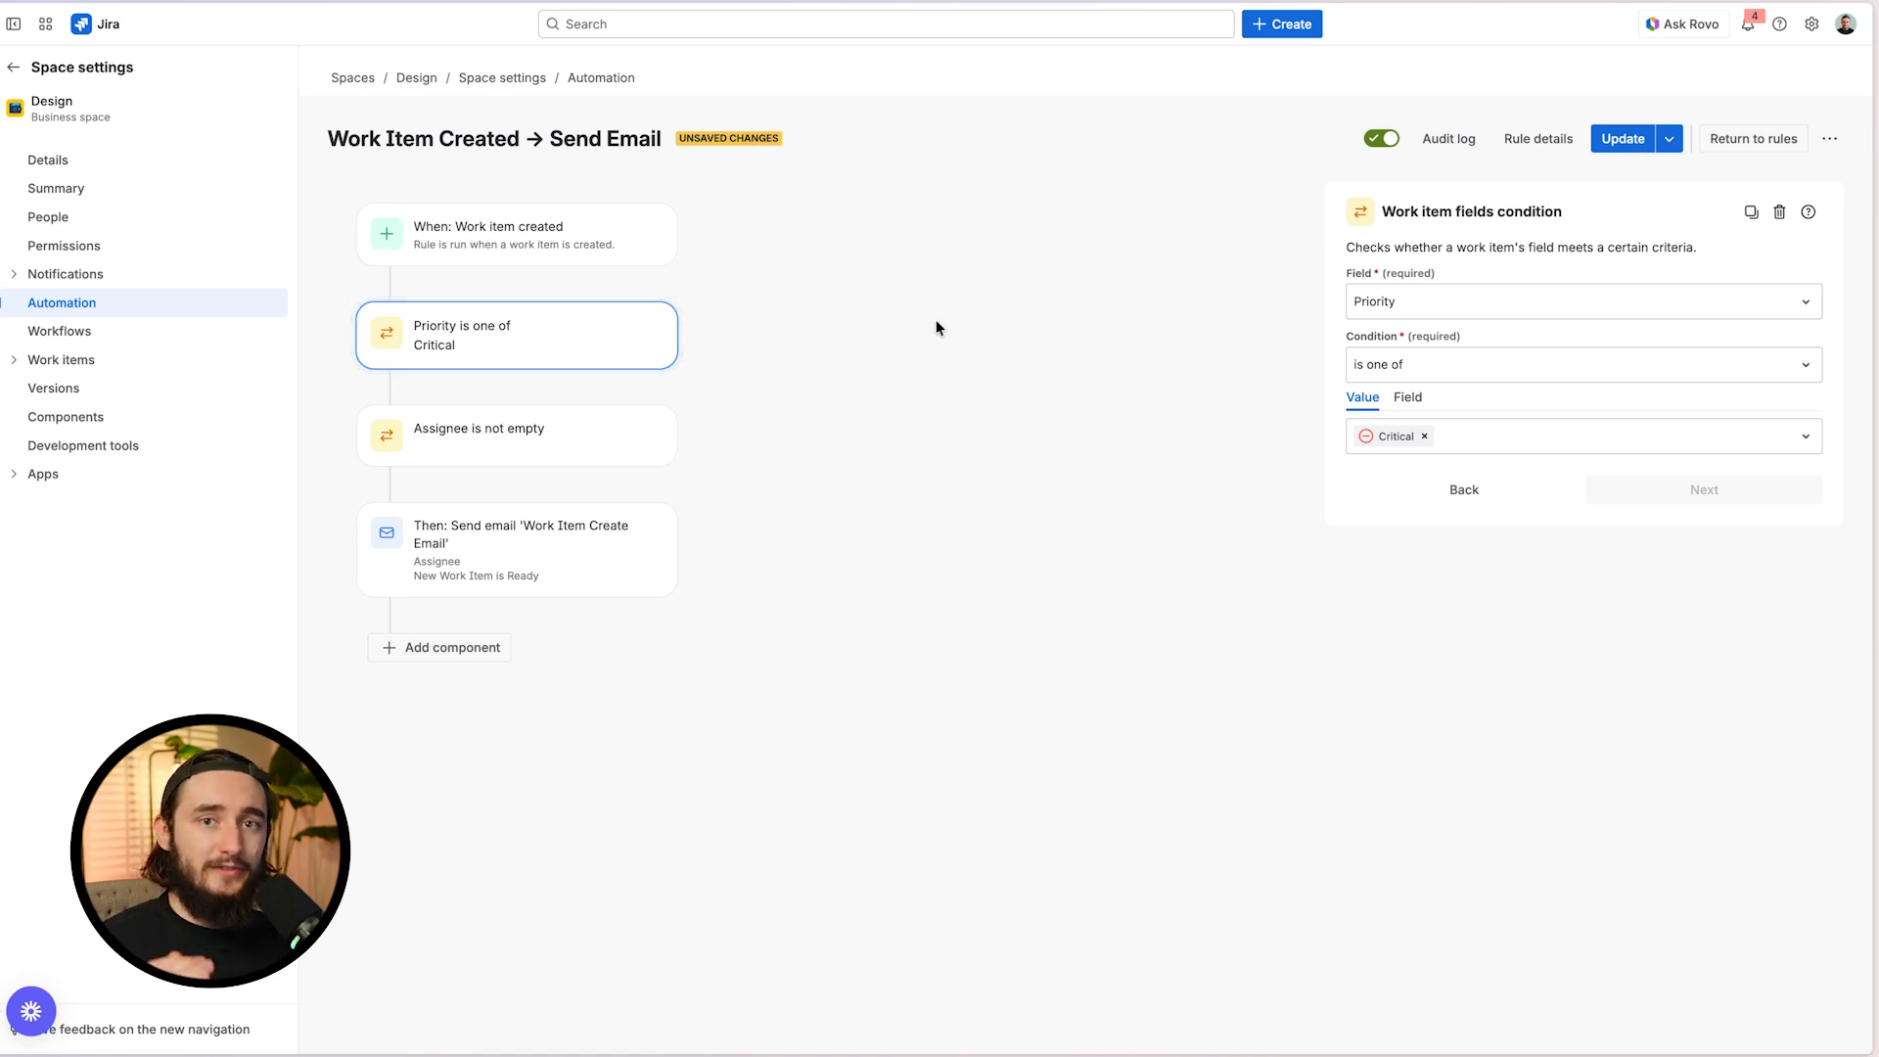
{"action": "left_click", "coordinate": [579, 466]}
{"action": "left_click", "coordinate": [495, 339]}
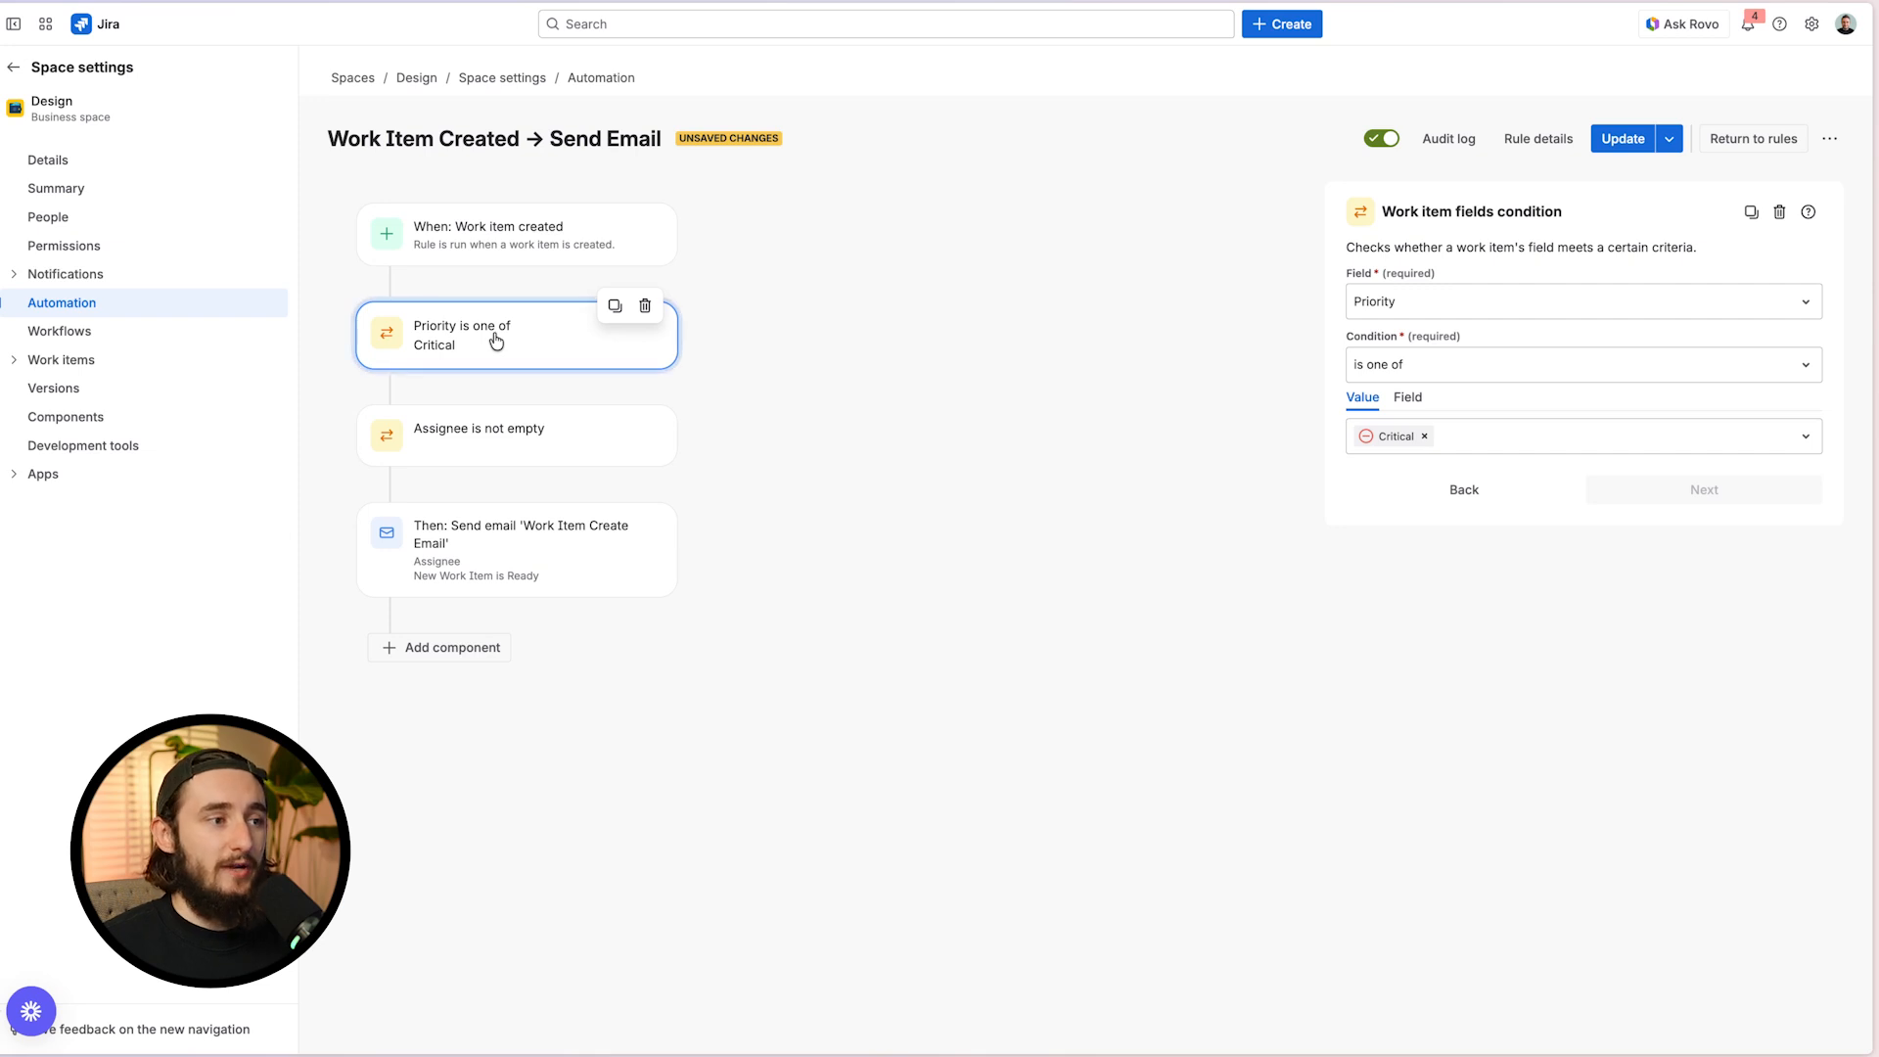
{"action": "left_click", "coordinate": [516, 527]}
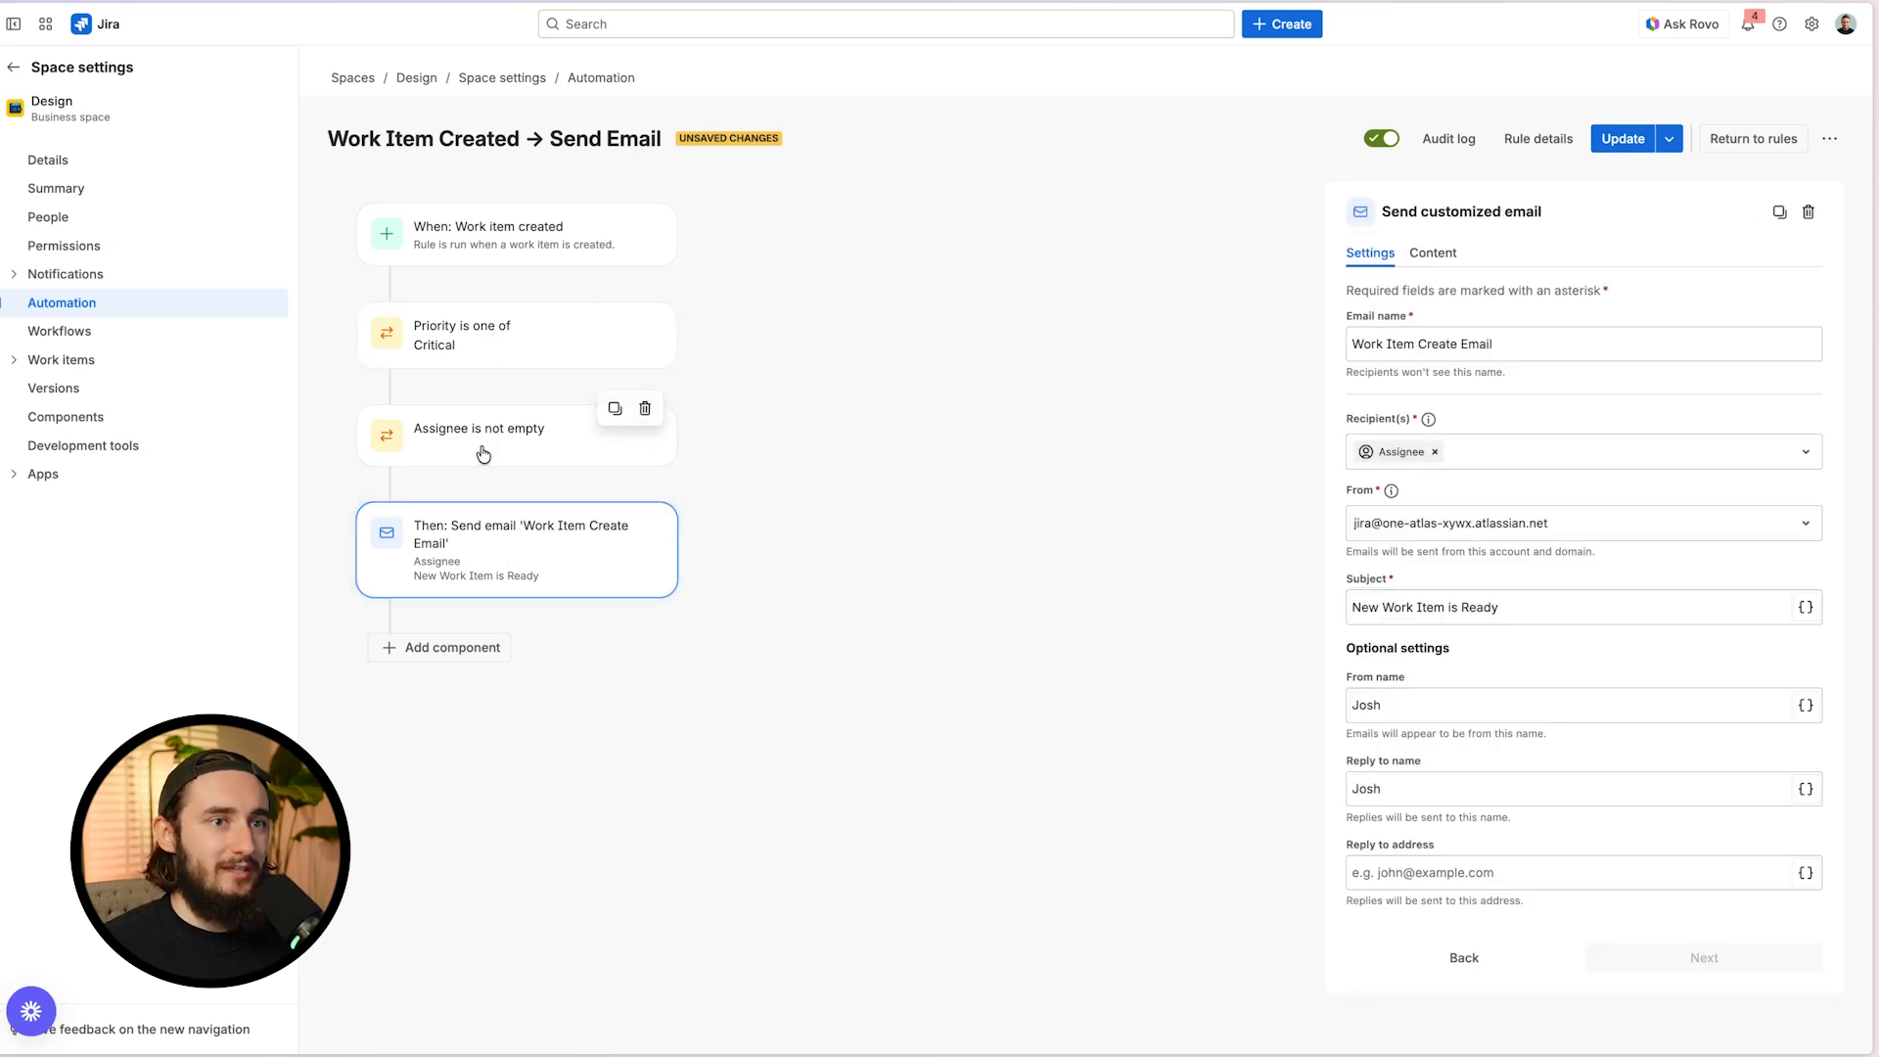
{"action": "left_click", "coordinate": [1605, 143]}
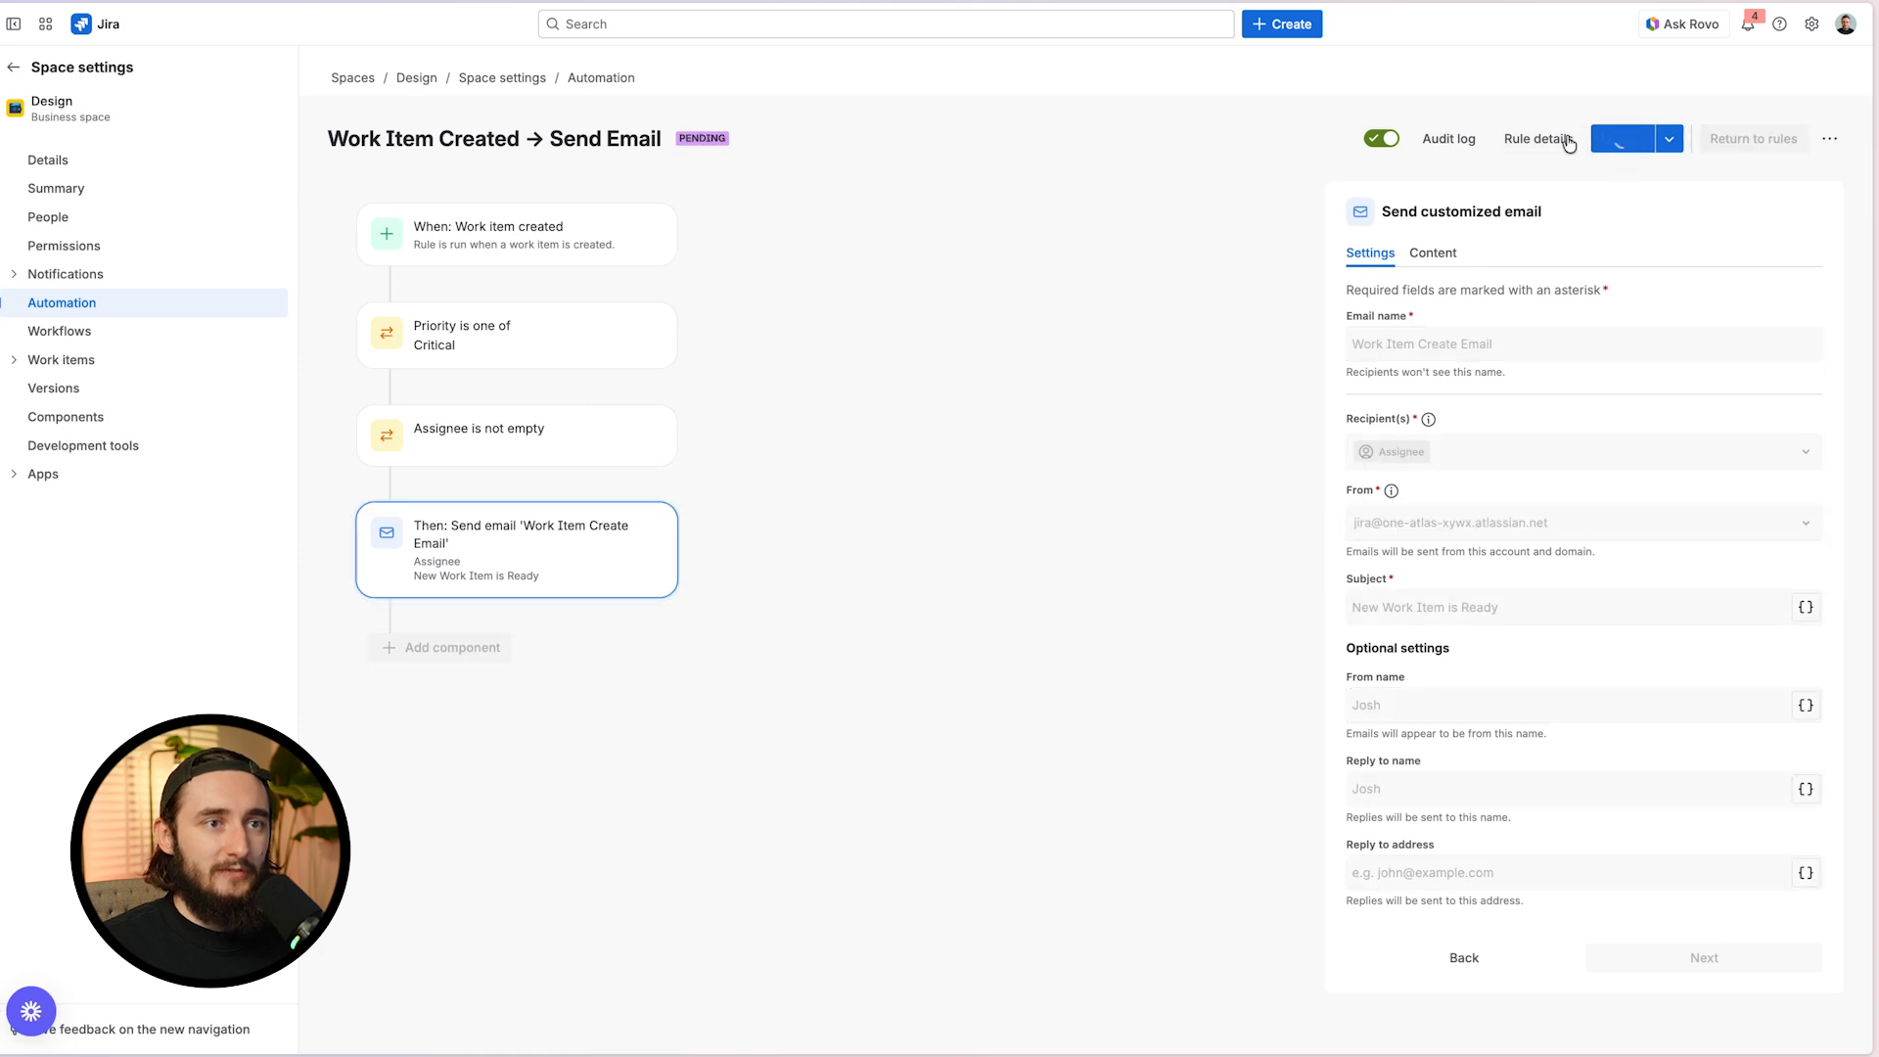
Rename the rule to "Critical Work Item Created → Send Email" in its details and save the update
{"action": "left_click", "coordinate": [1536, 138]}
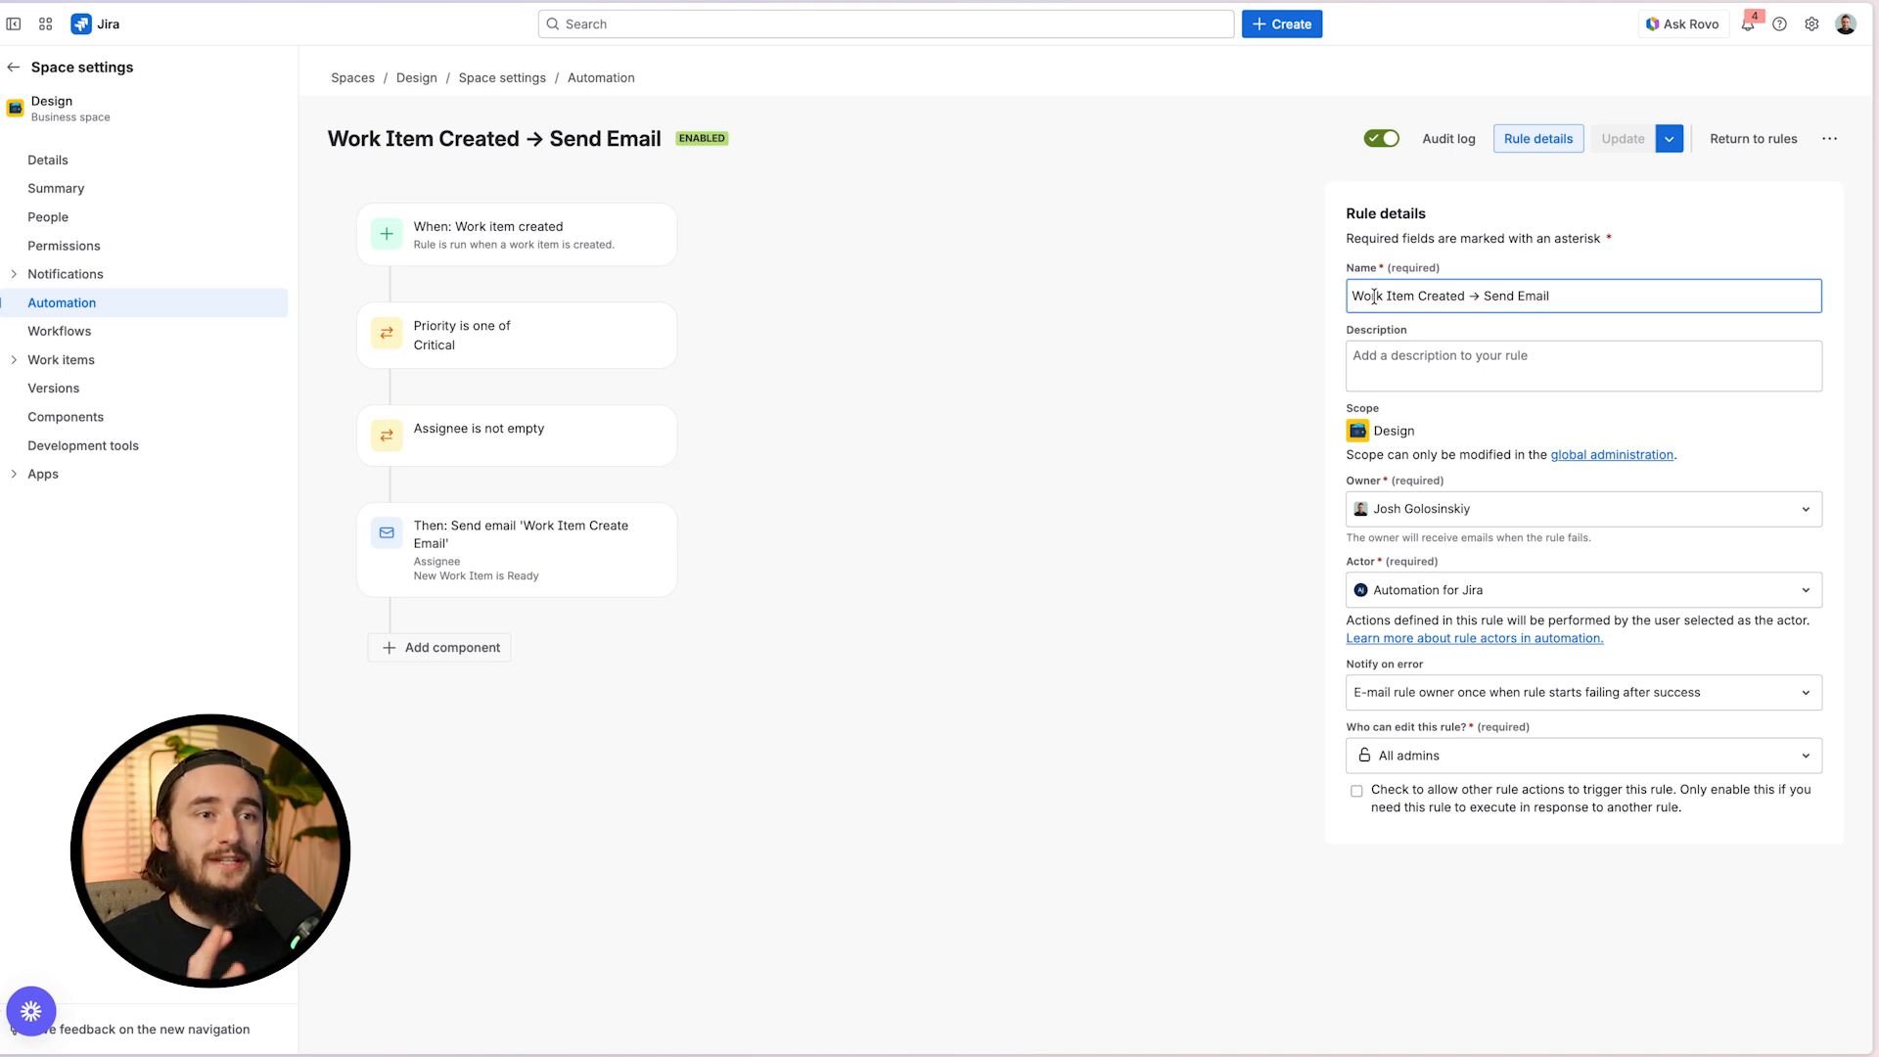
{"action": "left_click", "coordinate": [1352, 296]}
{"action": "type", "text": "Critical"}
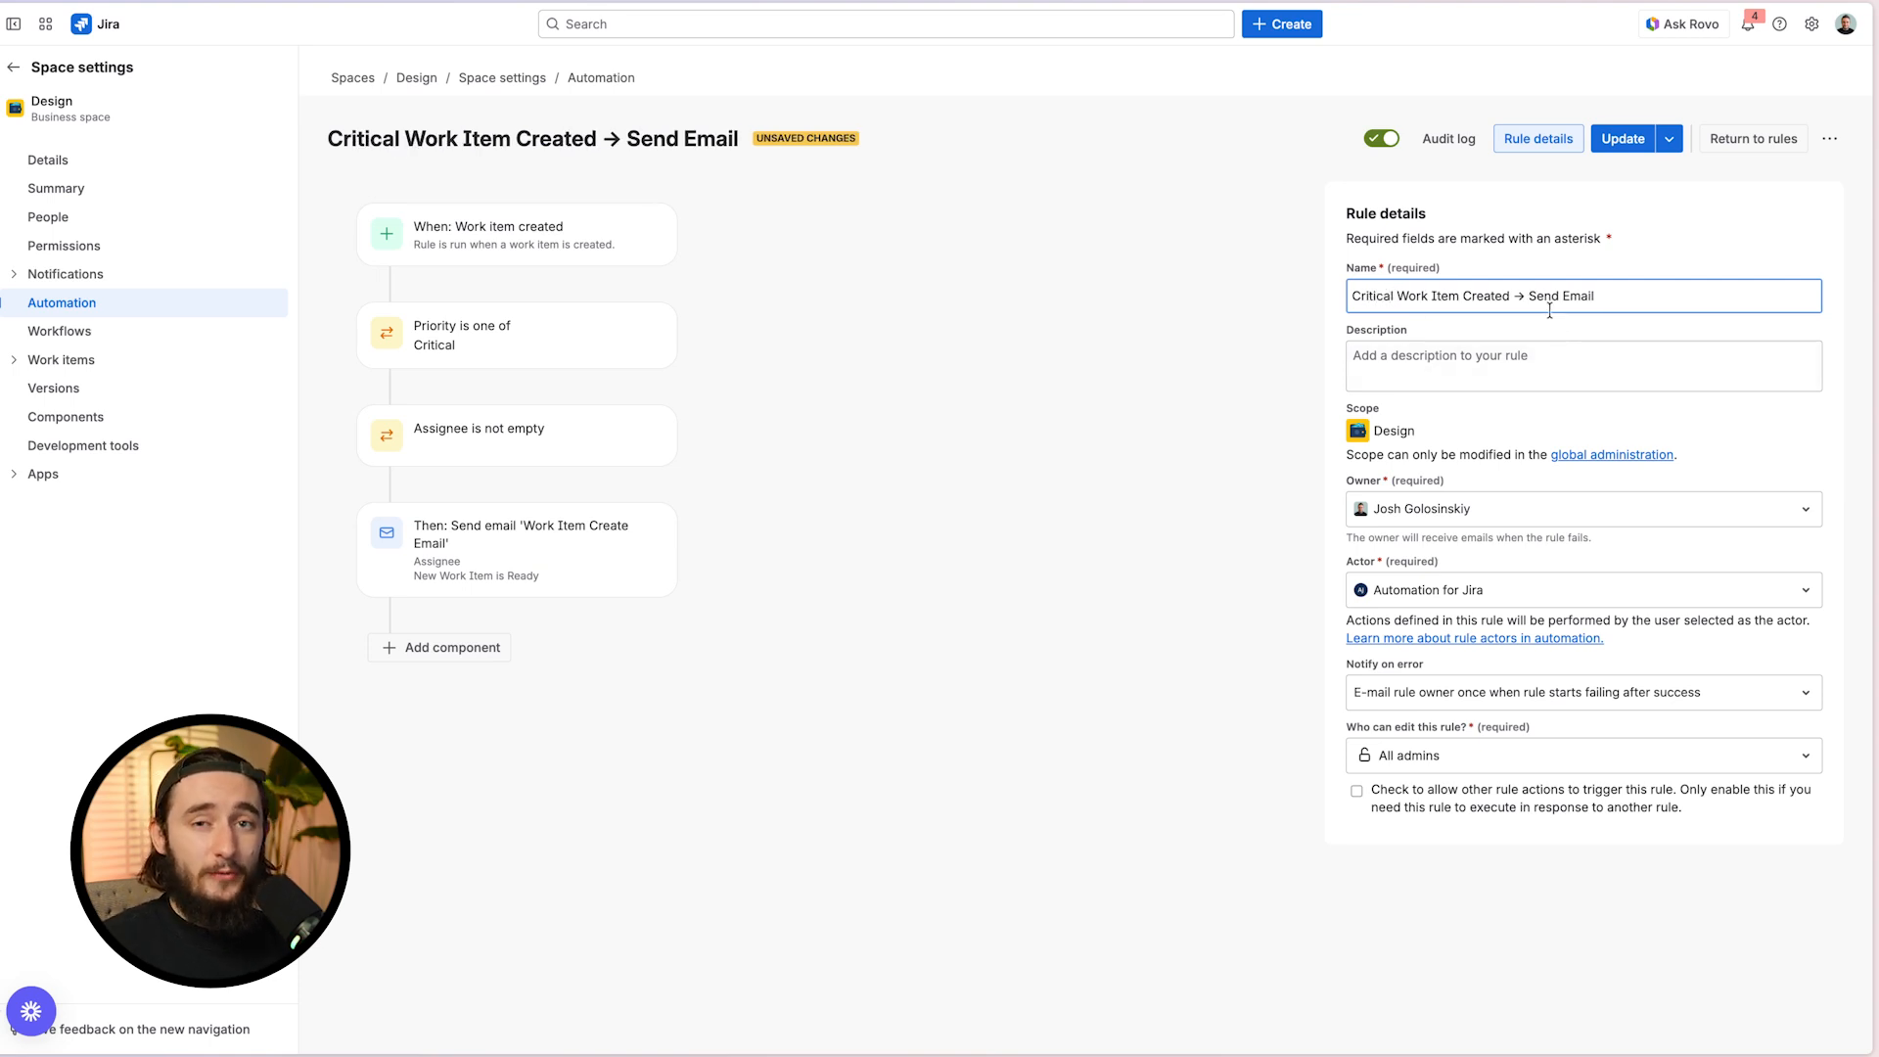
{"action": "left_click", "coordinate": [1614, 140]}
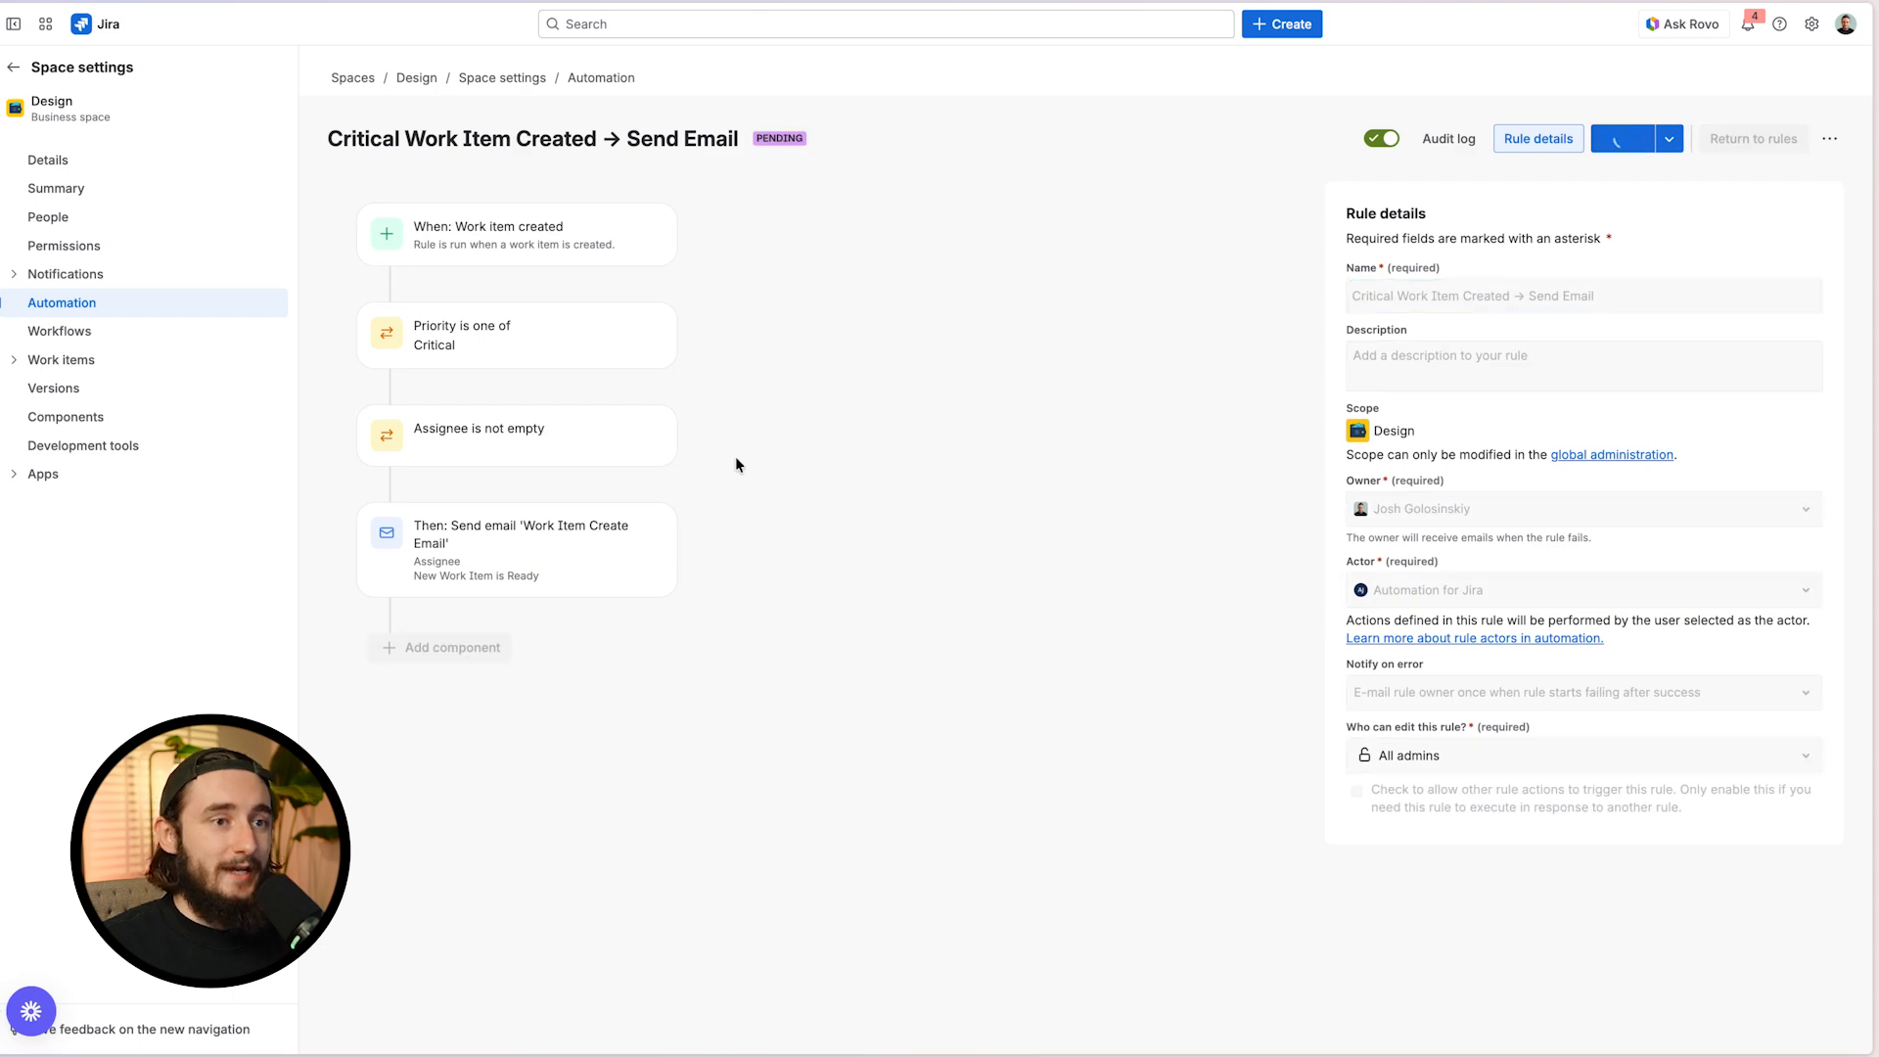